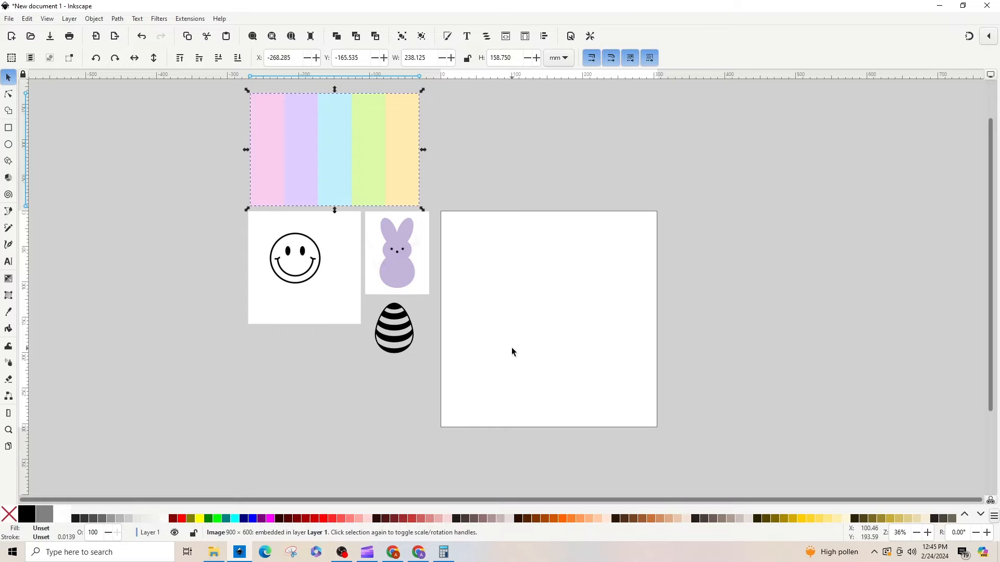
# Trace the purple bunny image as a multicolor bitmap using Colors detection, 2 scans and background removal
pyautogui.click(414, 255)
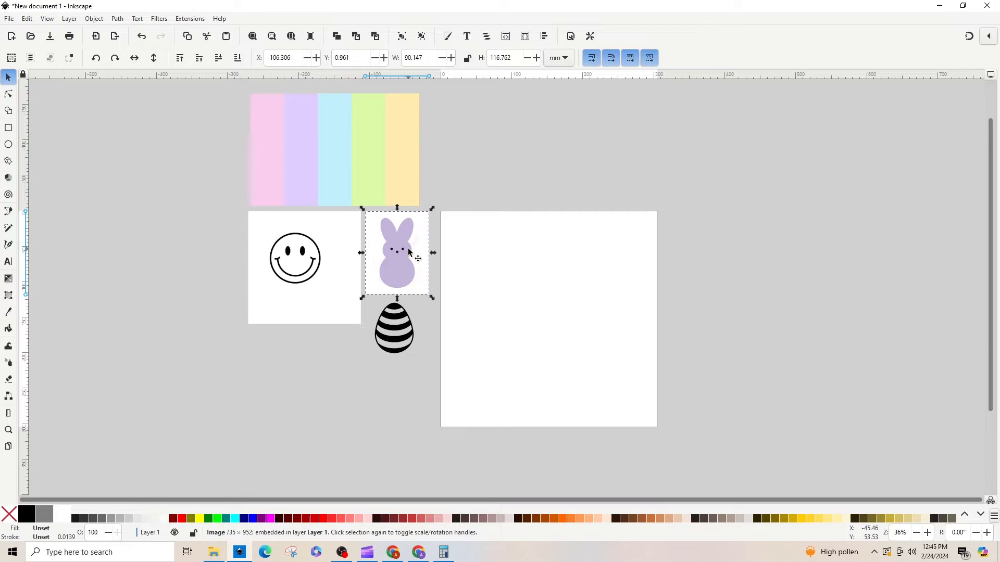
pyautogui.click(118, 19)
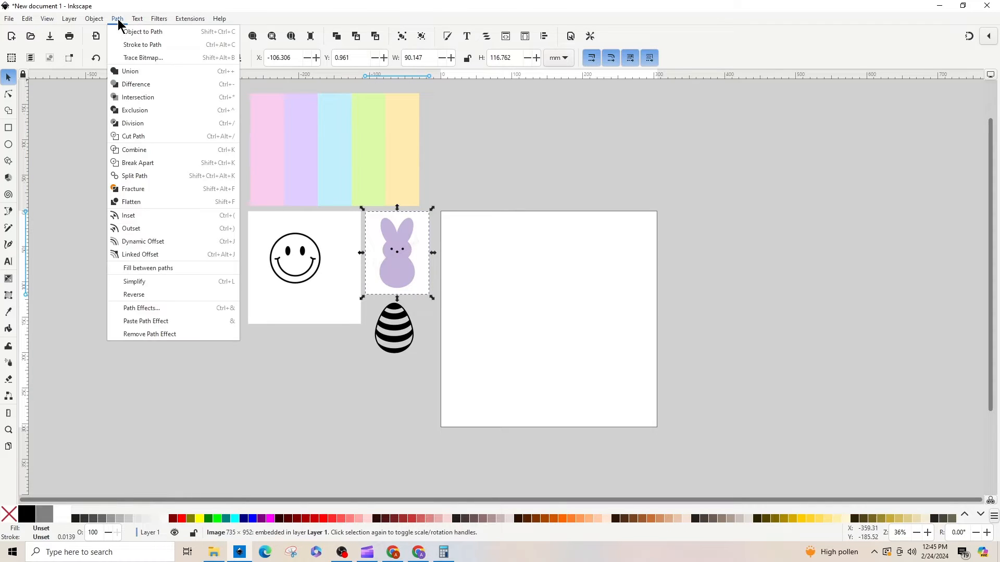
pyautogui.click(137, 58)
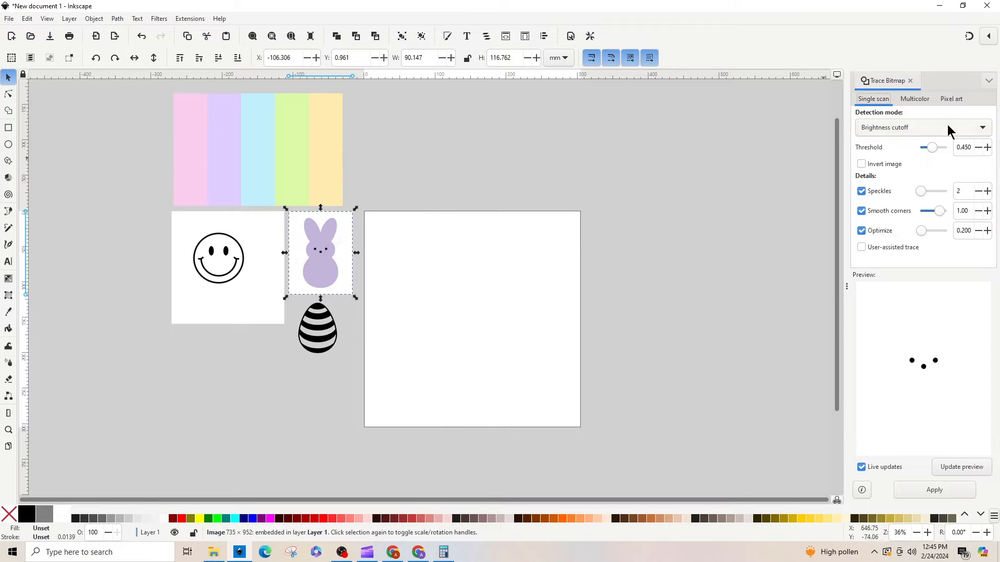
pyautogui.click(923, 102)
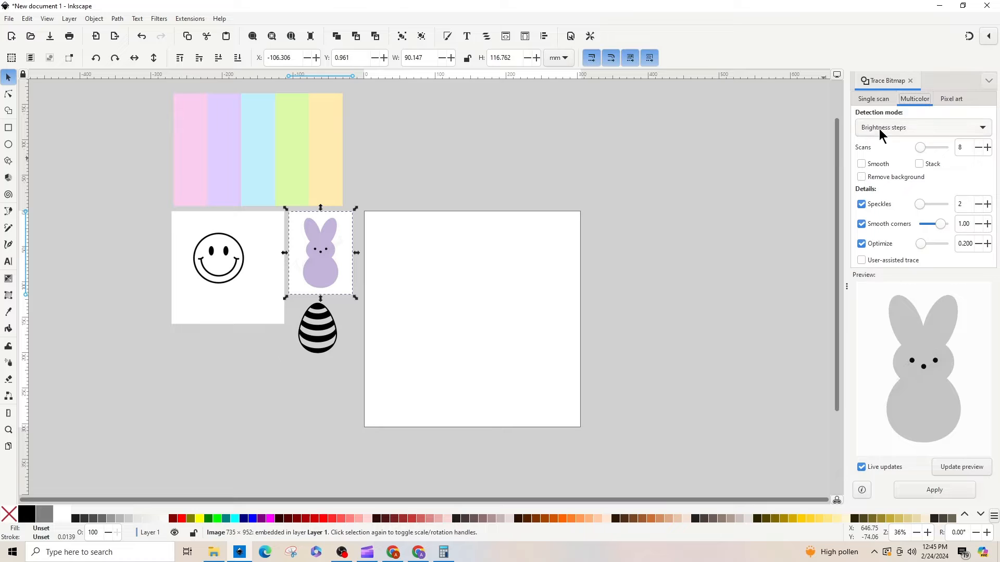
pyautogui.click(981, 131)
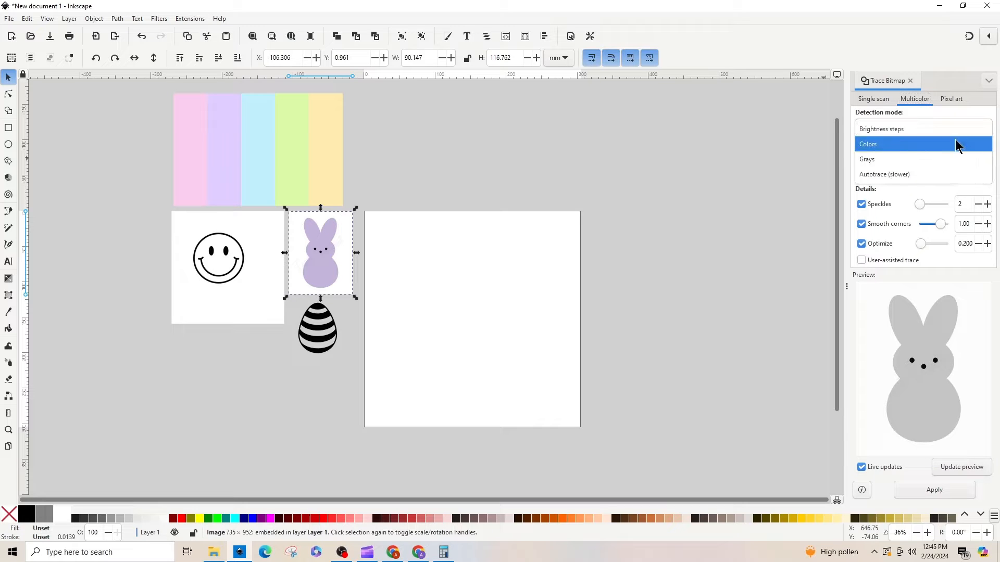
pyautogui.click(959, 144)
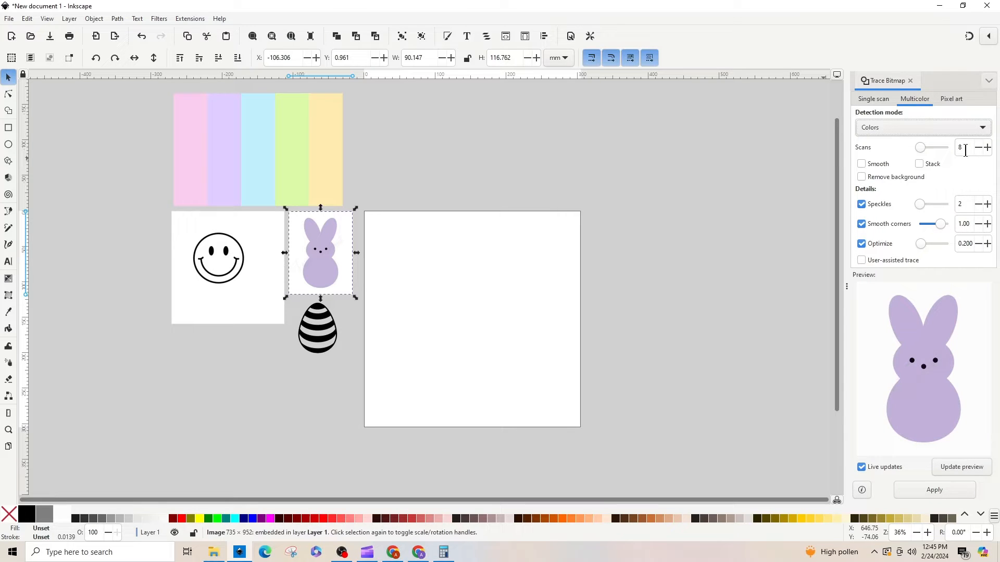
pyautogui.doubleClick(967, 147)
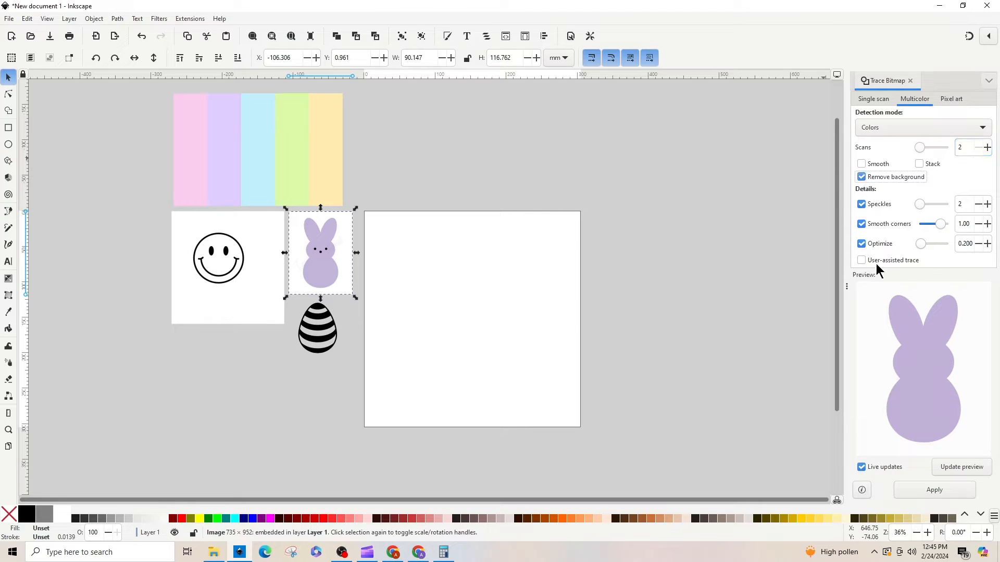
pyautogui.click(911, 490)
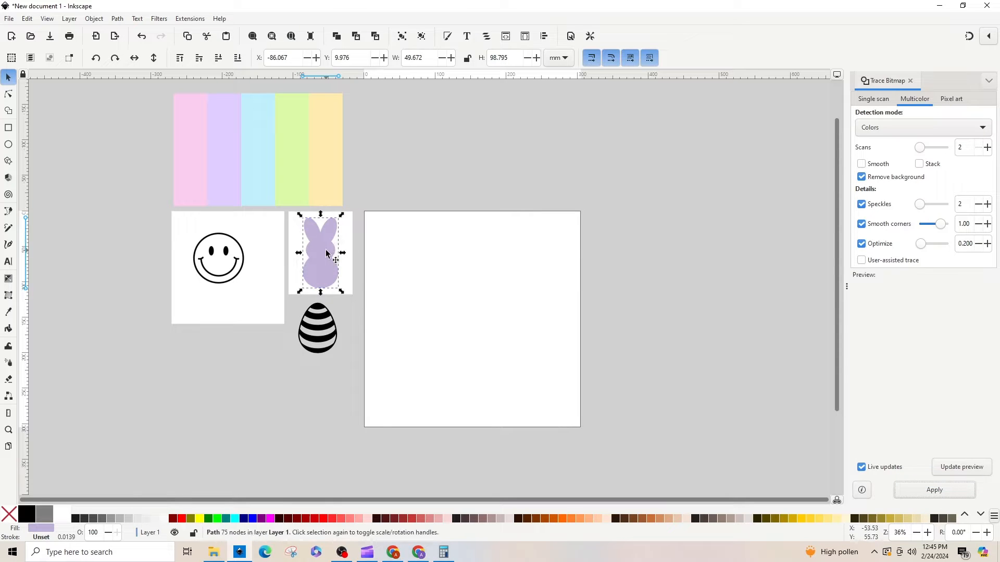
# Delete the original bunny image and place the traced bunny just outside the page's upper right edge
pyautogui.moveTo(323, 247)
pyautogui.mouseDown()
pyautogui.moveTo(350, 255)
pyautogui.moveTo(567, 245)
pyautogui.mouseUp()
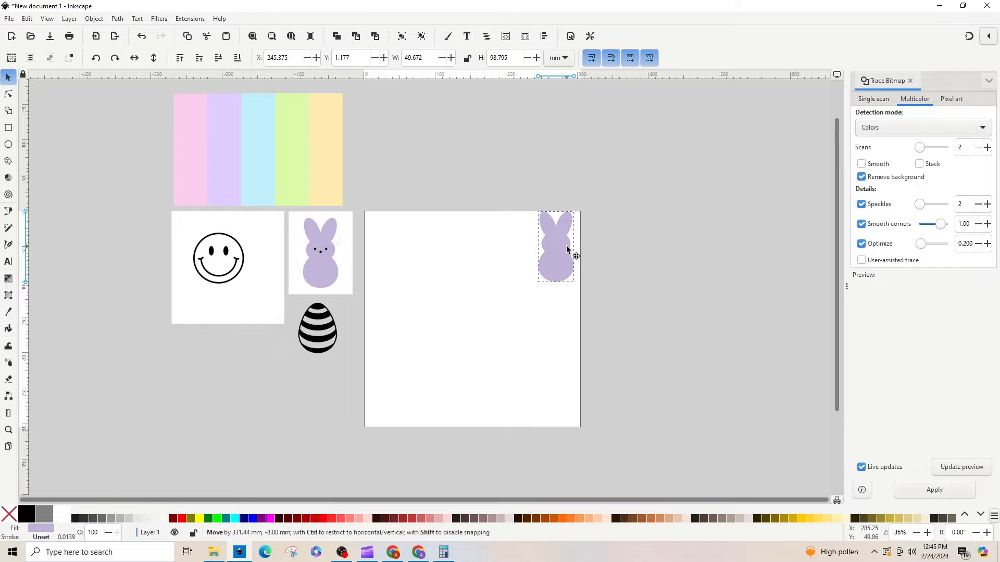
pyautogui.click(336, 246)
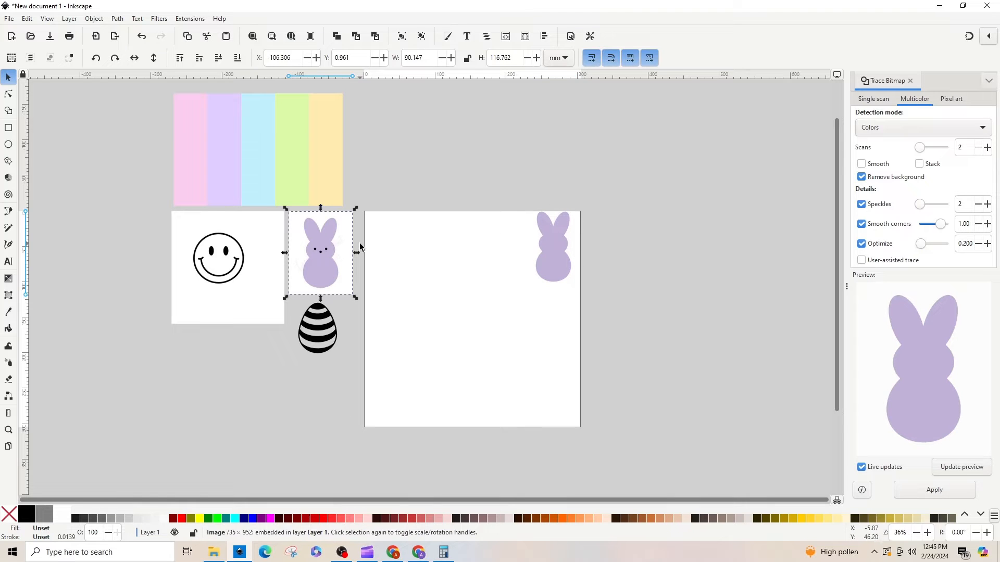
pyautogui.press('Delete')
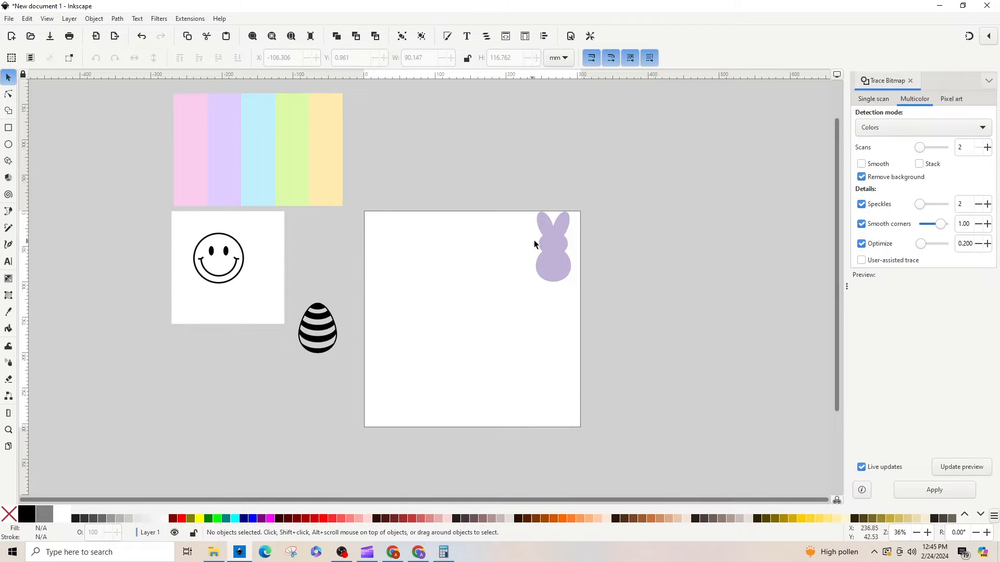
pyautogui.moveTo(534, 244); pyautogui.dragTo(602, 250)
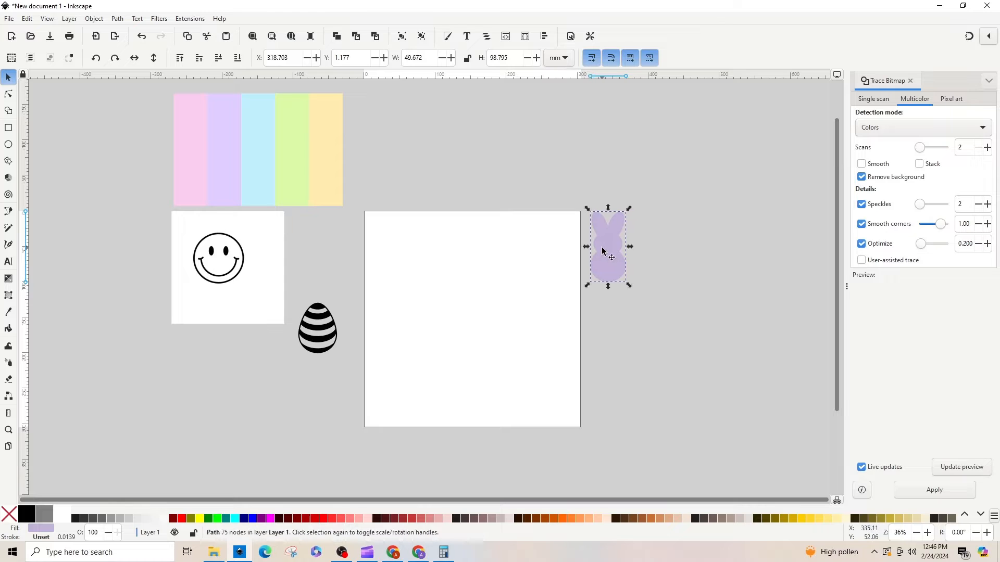
# Trace the smiley face image with the same multicolor settings
pyautogui.click(236, 268)
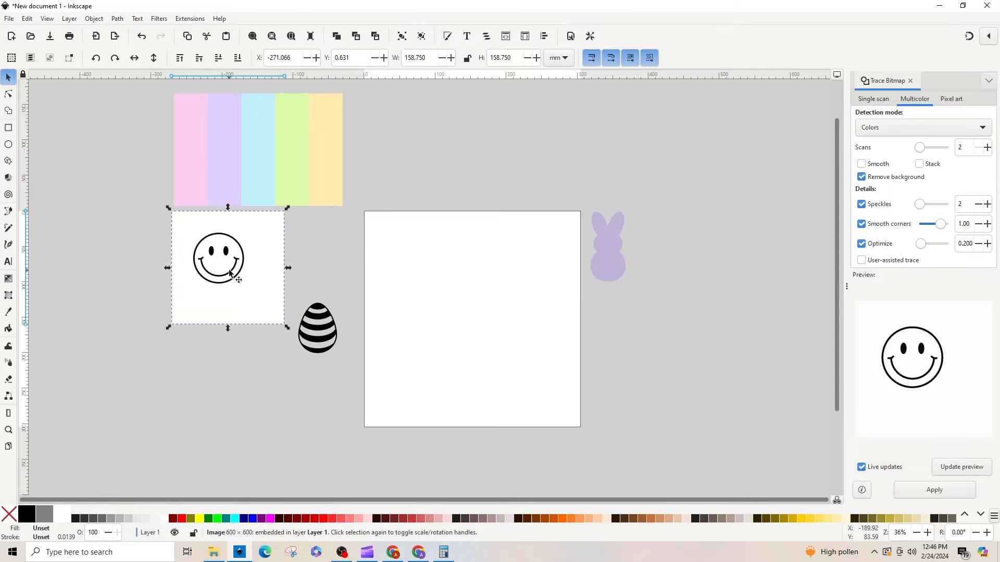
pyautogui.moveTo(228, 270)
pyautogui.mouseDown()
pyautogui.moveTo(430, 273)
pyautogui.moveTo(235, 271)
pyautogui.mouseUp()
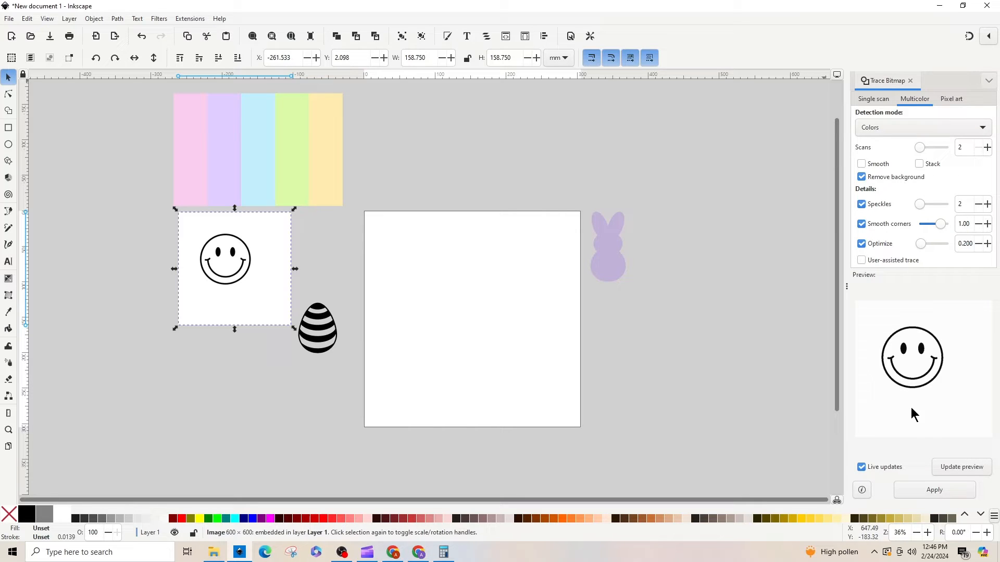
pyautogui.click(930, 491)
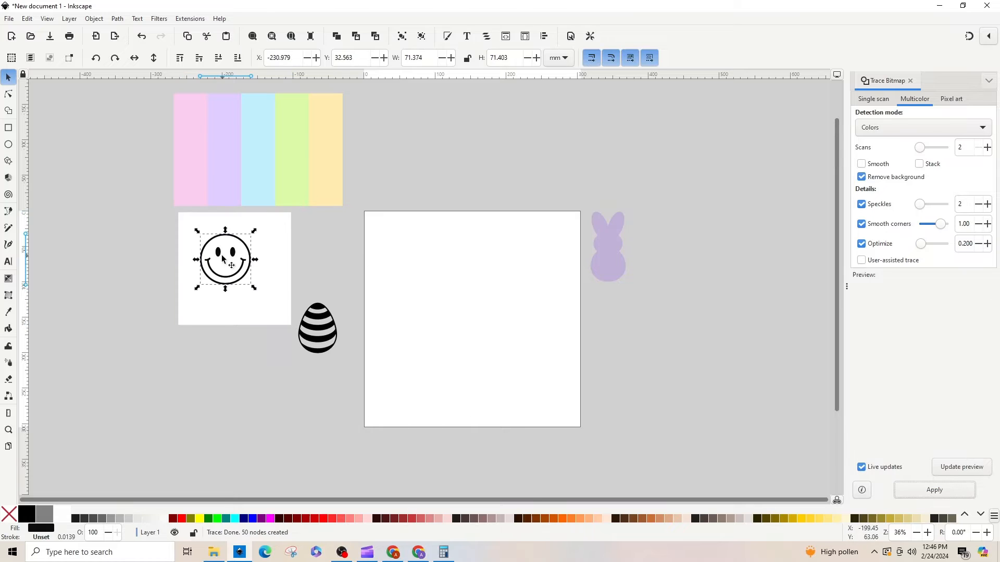
# Move the traced smiley face beside the page below the bunny and delete the original smiley image
pyautogui.moveTo(223, 259); pyautogui.dragTo(615, 314)
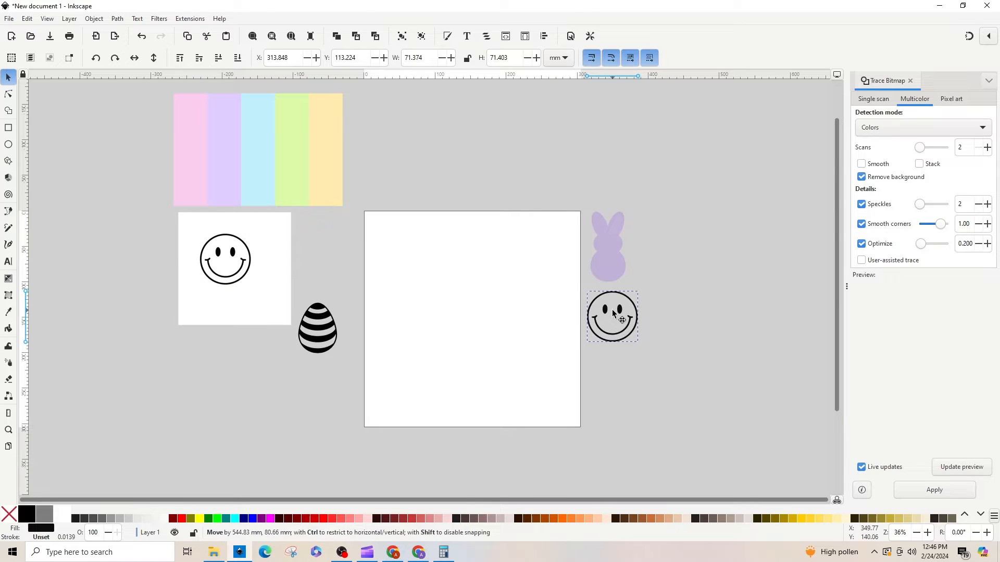
pyautogui.click(224, 253)
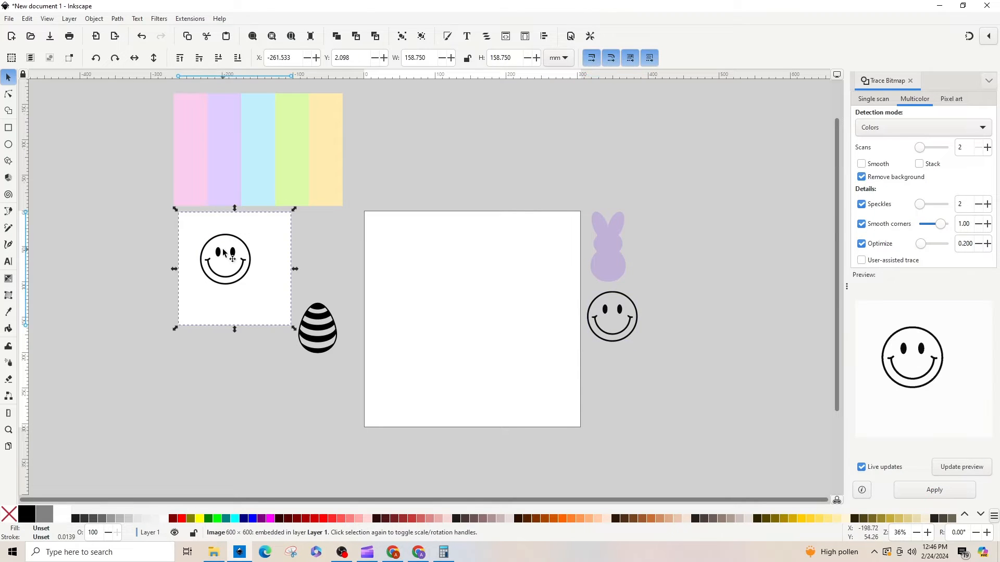
pyautogui.press('Delete')
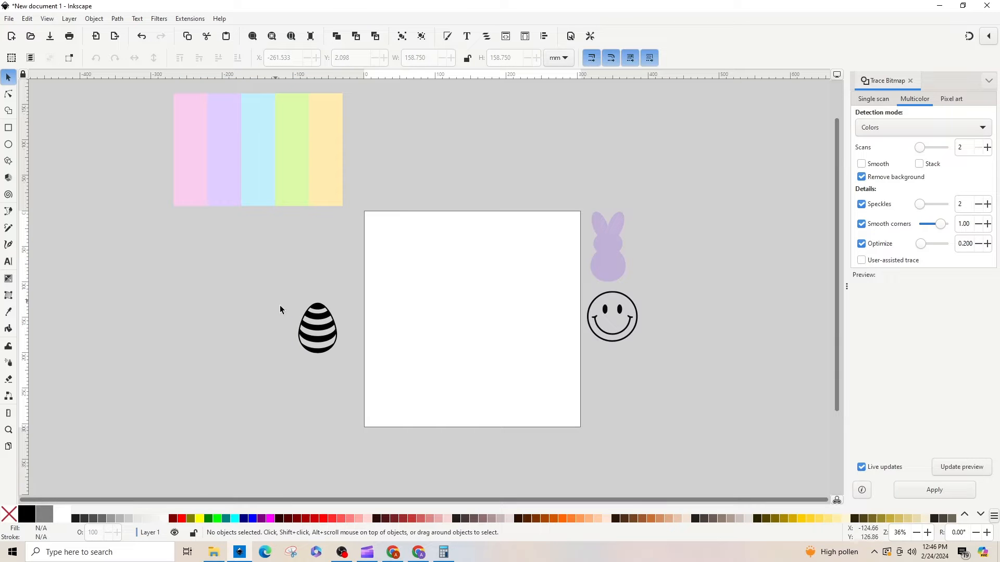
# Move the striped egg image up under the color palette and trace it with the same multicolor settings
pyautogui.moveTo(316, 331); pyautogui.dragTo(319, 243)
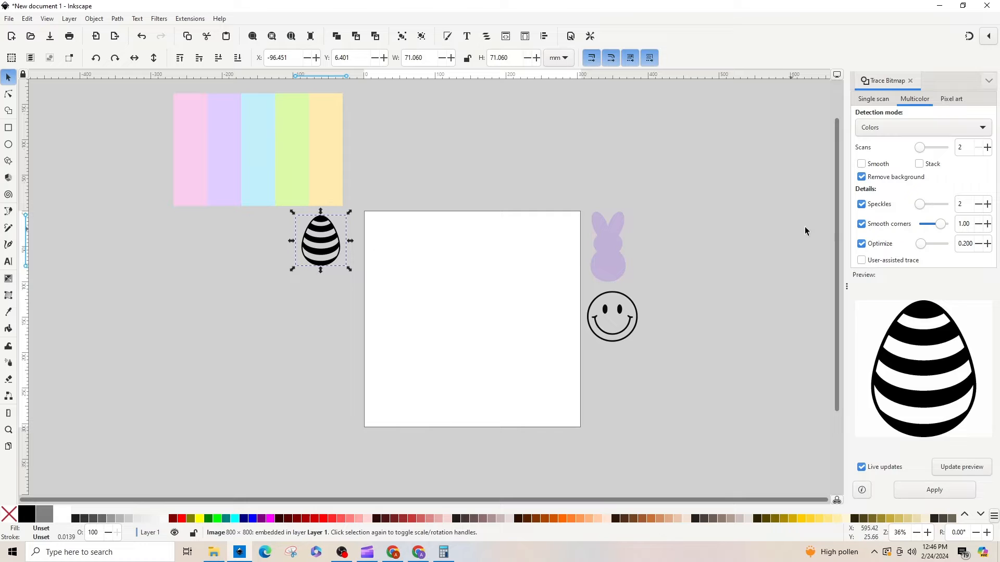
pyautogui.click(874, 205)
pyautogui.click(922, 490)
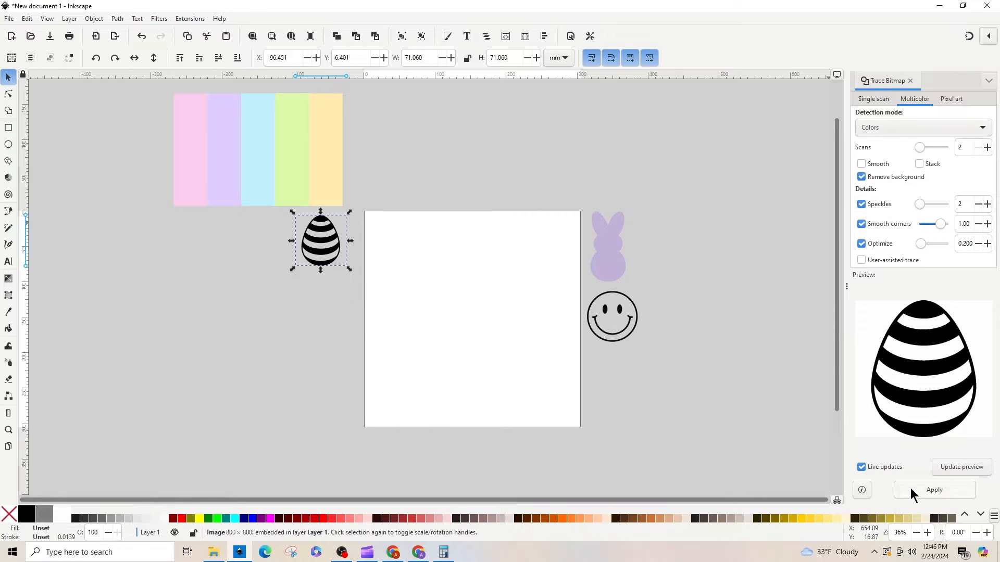
# Move the traced egg beside the page below the smiley face and delete the original egg image
pyautogui.moveTo(341, 253)
pyautogui.mouseDown()
pyautogui.moveTo(503, 355)
pyautogui.moveTo(656, 408)
pyautogui.mouseUp()
pyautogui.click(334, 265)
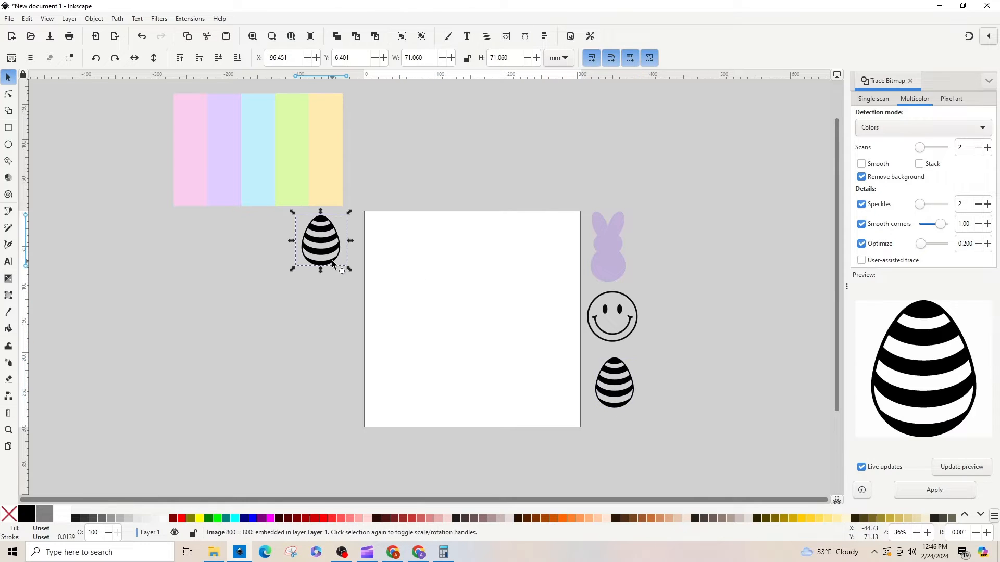
pyautogui.press('Delete')
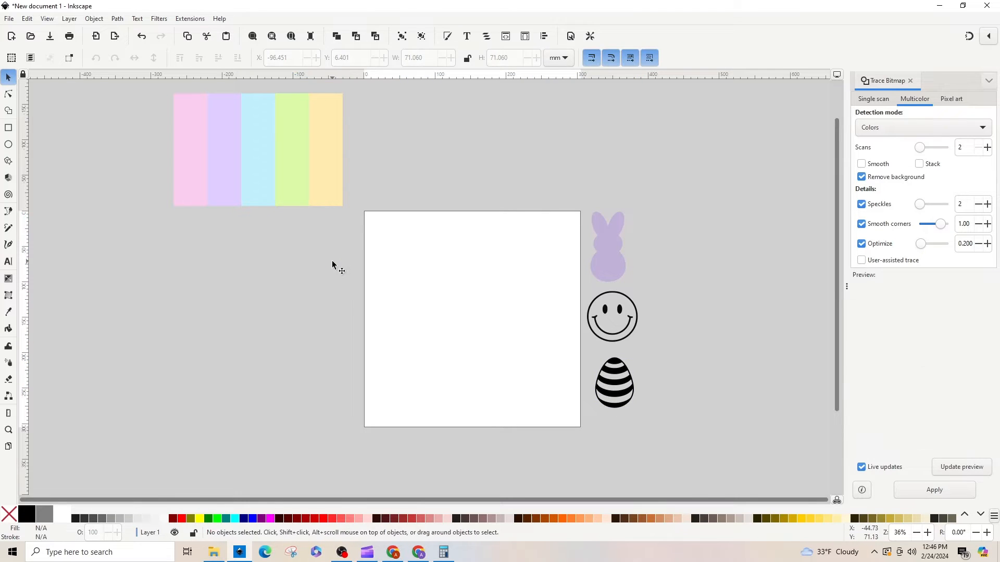
# Move the pastel palette image down beside the page and place the traced bunny in the page's upper left corner
pyautogui.moveTo(279, 185)
pyautogui.mouseDown()
pyautogui.moveTo(276, 290)
pyautogui.moveTo(292, 298)
pyautogui.mouseUp()
pyautogui.click(629, 252)
pyautogui.click(612, 267)
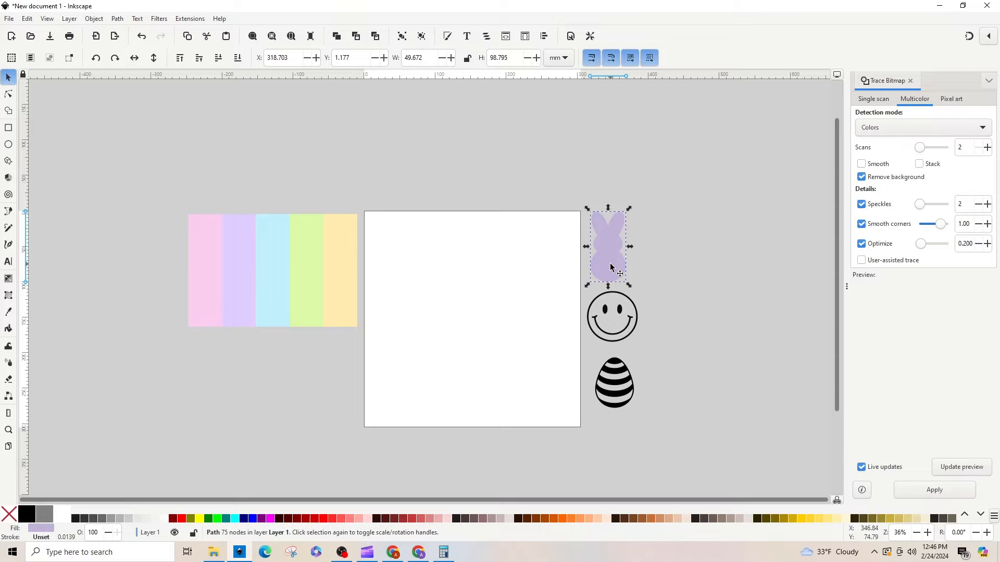
pyautogui.moveTo(609, 267); pyautogui.dragTo(377, 270)
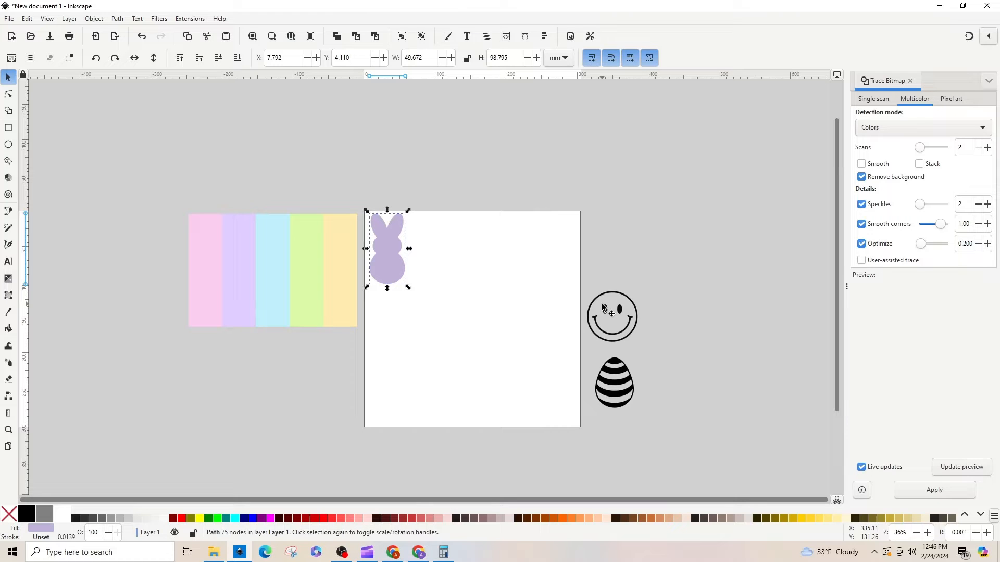
# Duplicate the bunny and arrange the copies in three rows of five across the page
pyautogui.hotkey('ctrl', 'd')
pyautogui.moveTo(391, 251); pyautogui.dragTo(381, 348)
pyautogui.hotkey('ctrl', 'd')
pyautogui.hotkey('ctrl', 'd')
pyautogui.hotkey('ctrl', 'd')
pyautogui.hotkey('ctrl', 'd')
pyautogui.hotkey('ctrl', 'd')
pyautogui.moveTo(382, 348); pyautogui.dragTo(541, 352)
pyautogui.hotkey('ctrl', 'd')
pyautogui.hotkey('ctrl', 'd')
pyautogui.hotkey('ctrl', 'd')
pyautogui.moveTo(542, 352); pyautogui.dragTo(539, 431)
pyautogui.hotkey('ctrl', 'd')
pyautogui.hotkey('ctrl', 'd')
pyautogui.hotkey('ctrl', 'd')
pyautogui.hotkey('ctrl', 'd')
pyautogui.hotkey('ctrl', 'd')
pyautogui.moveTo(538, 432); pyautogui.dragTo(587, 434)
# Move the smiley face and the striped egg farther away from the bunny grid, keeping the egg below the smiley
pyautogui.moveTo(621, 308); pyautogui.dragTo(674, 211)
pyautogui.moveTo(628, 380); pyautogui.dragTo(672, 306)
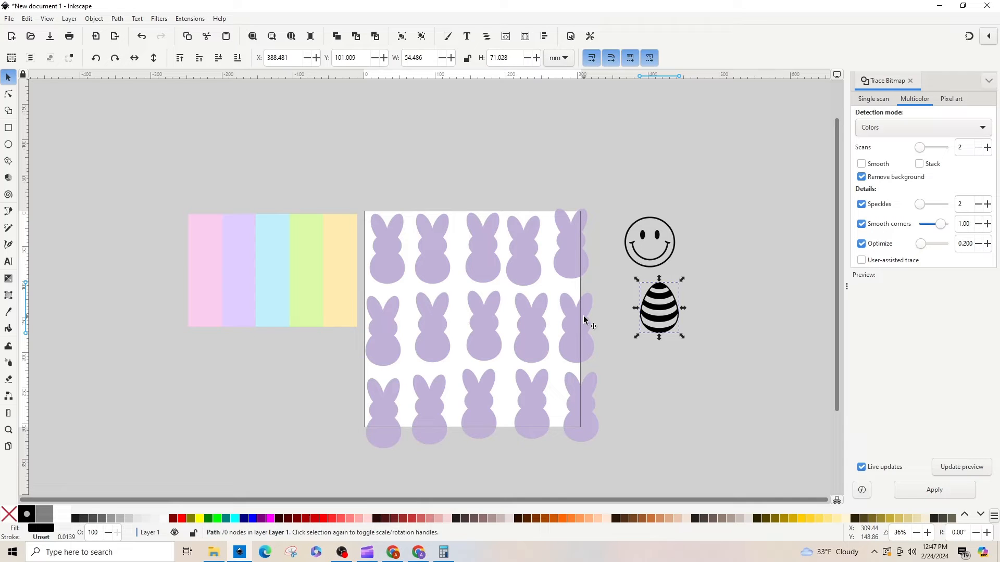
# Recolor the first bunny in the top row with the palette's pink using the Dropper tool
pyautogui.click(396, 278)
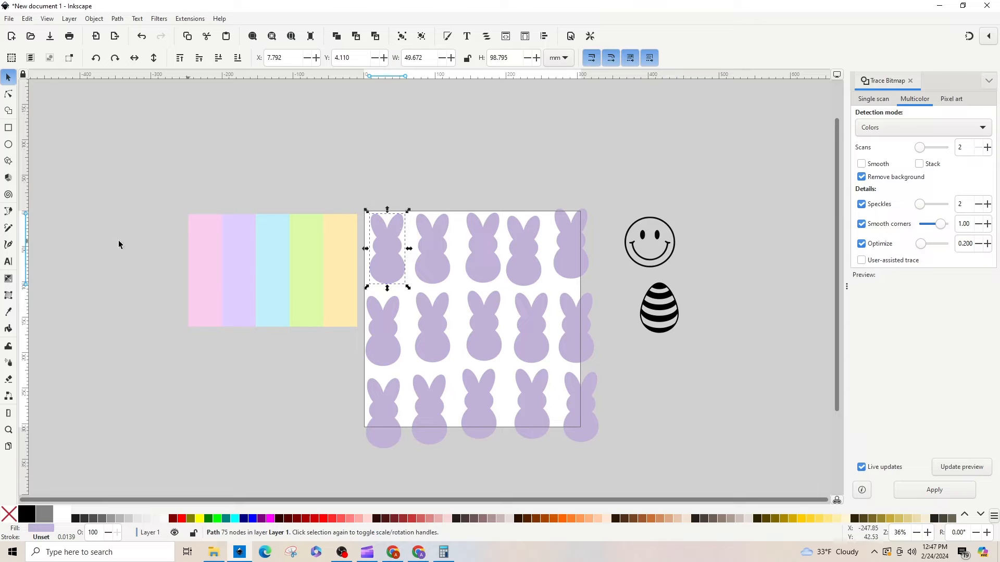
pyautogui.click(9, 311)
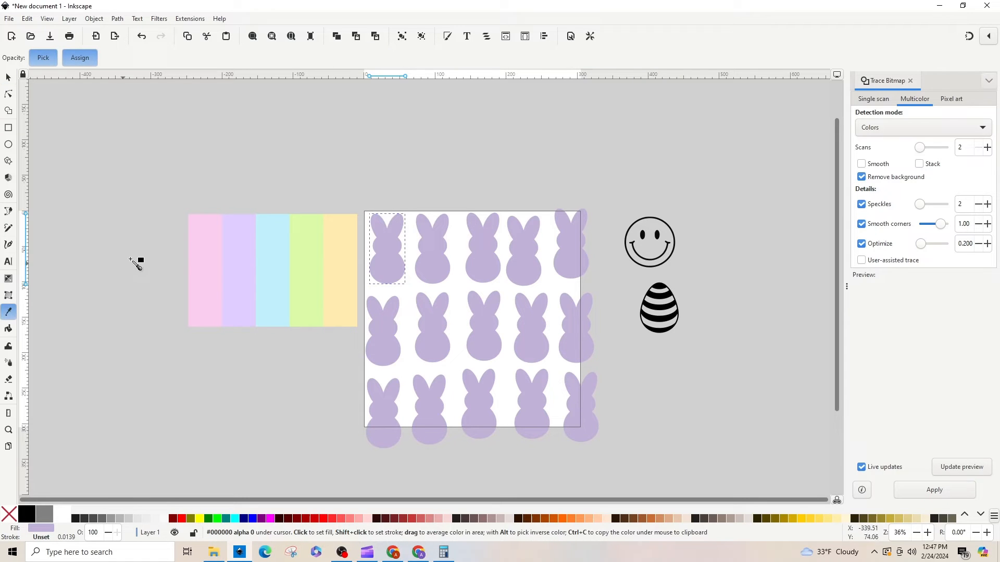
pyautogui.click(206, 243)
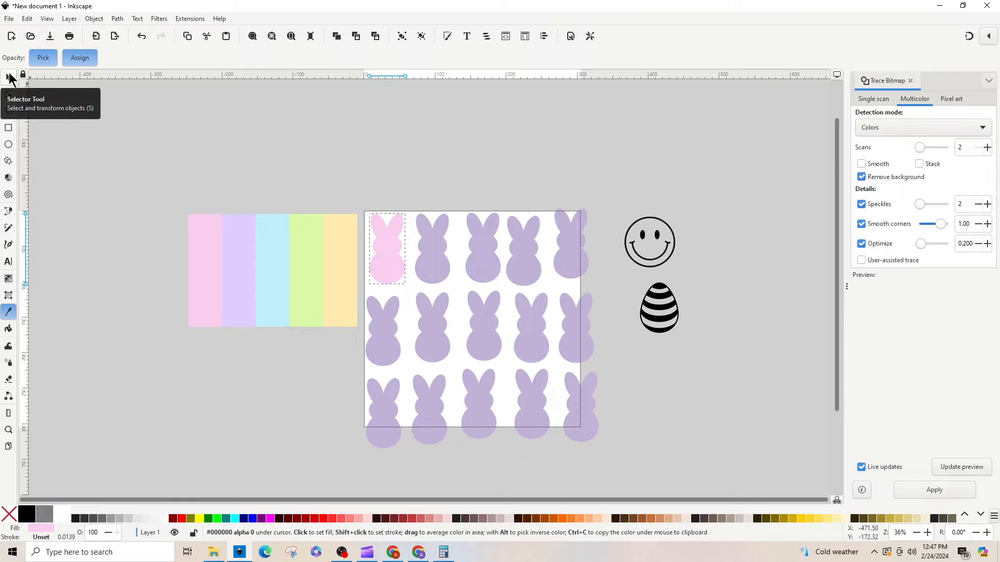
pyautogui.click(9, 78)
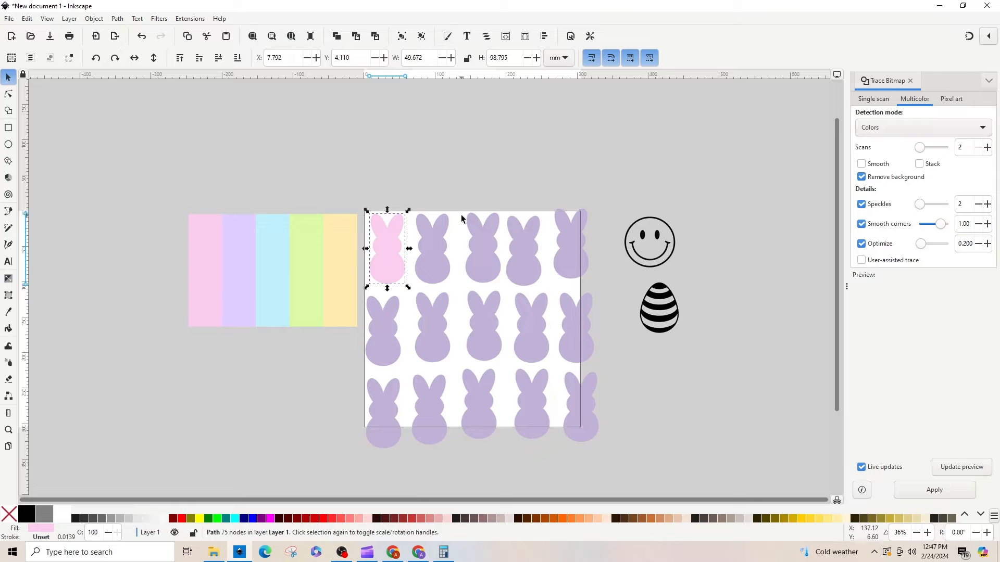
# Recolor the third bunny in the top row with the palette's light blue using the Dropper tool
pyautogui.click(484, 249)
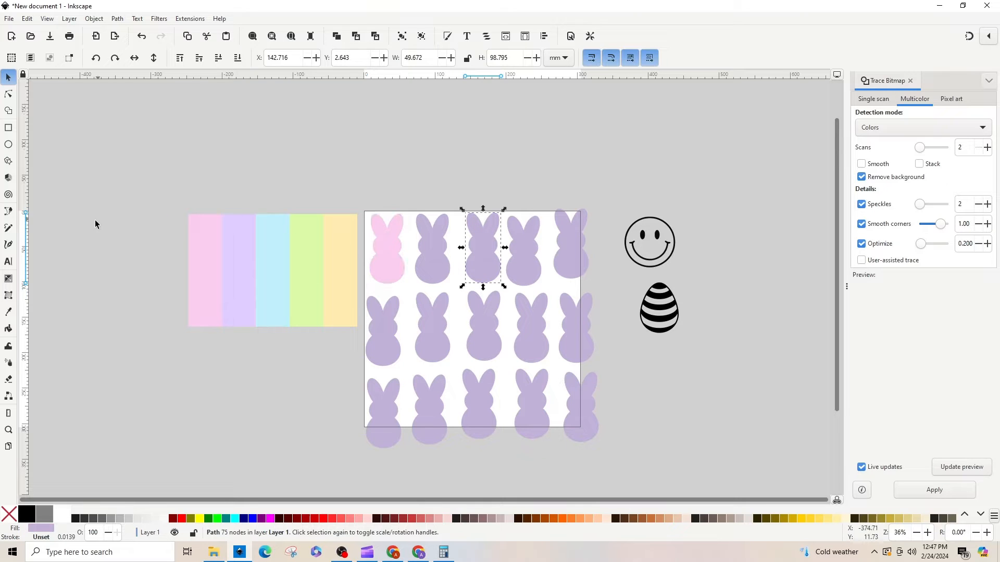
pyautogui.click(9, 313)
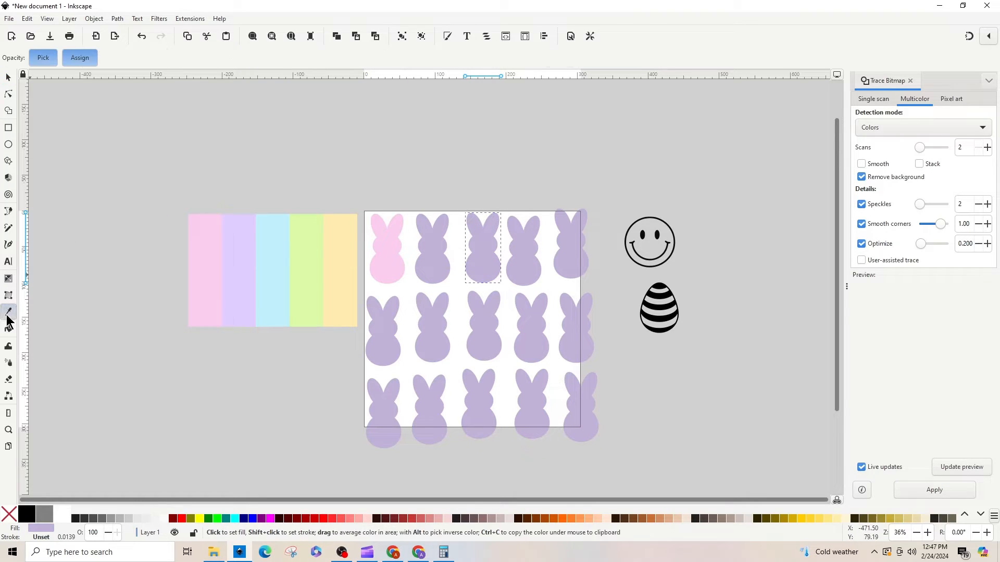
pyautogui.click(270, 252)
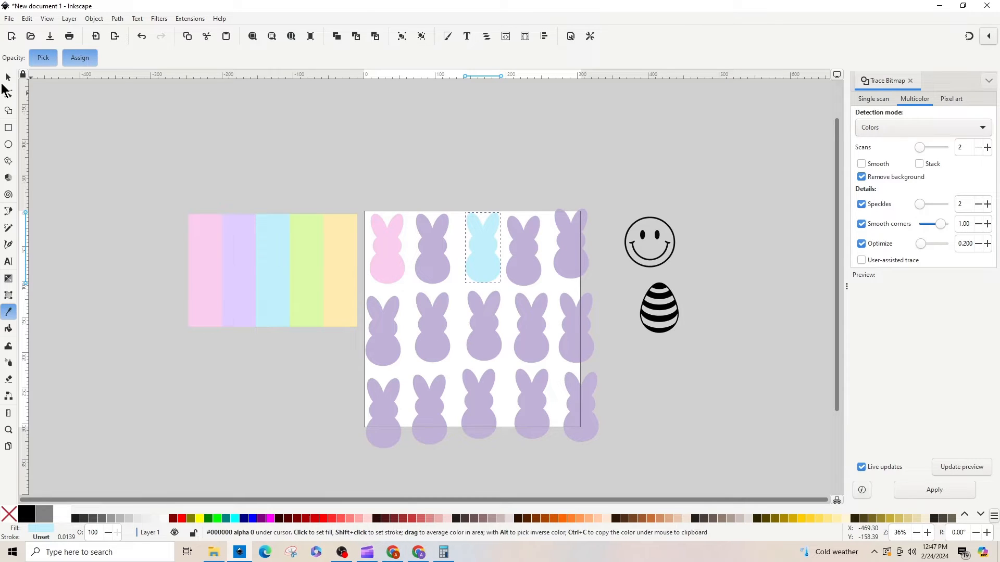
pyautogui.click(7, 79)
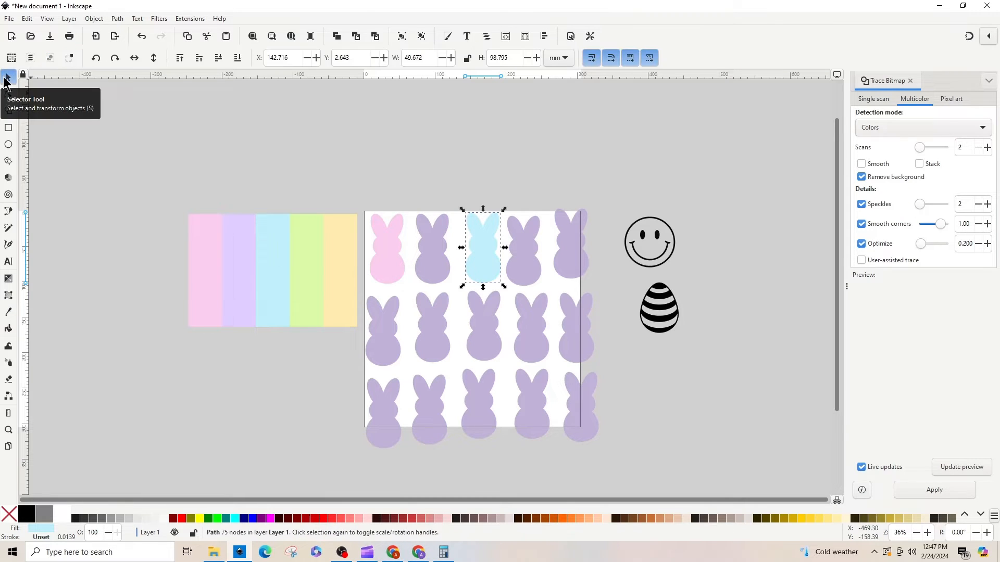
# Recolor the fourth bunny in the top row with the palette's yellow using the Dropper tool
pyautogui.click(537, 249)
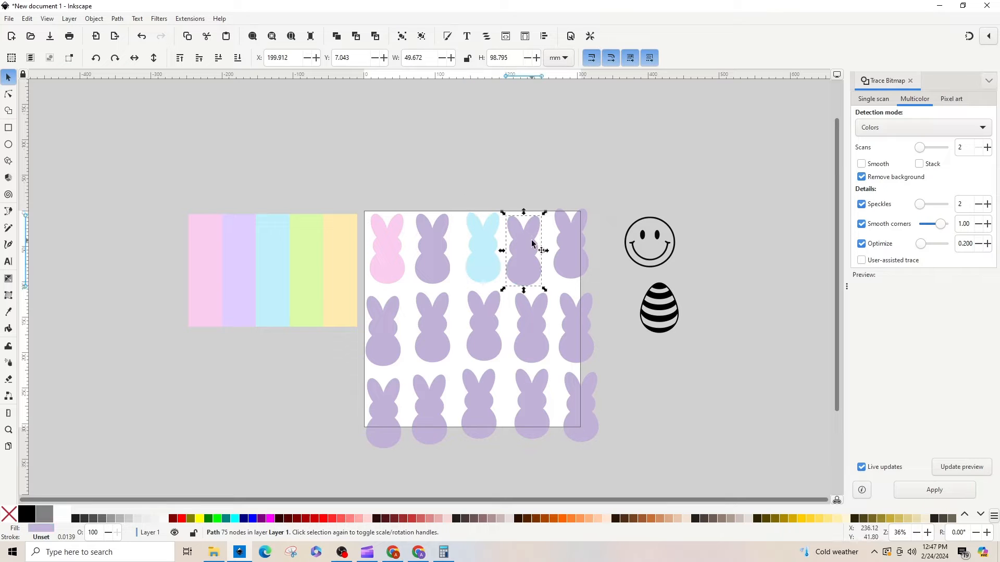
pyautogui.click(9, 313)
pyautogui.click(336, 240)
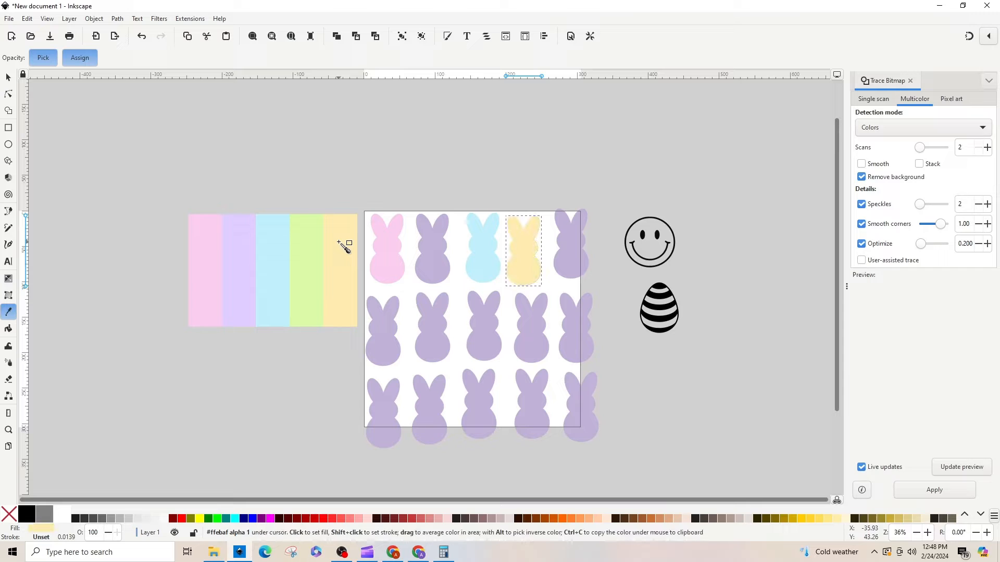
# Recolor the fifth bunny in the top row with the palette's pink using the Dropper tool
pyautogui.click(9, 77)
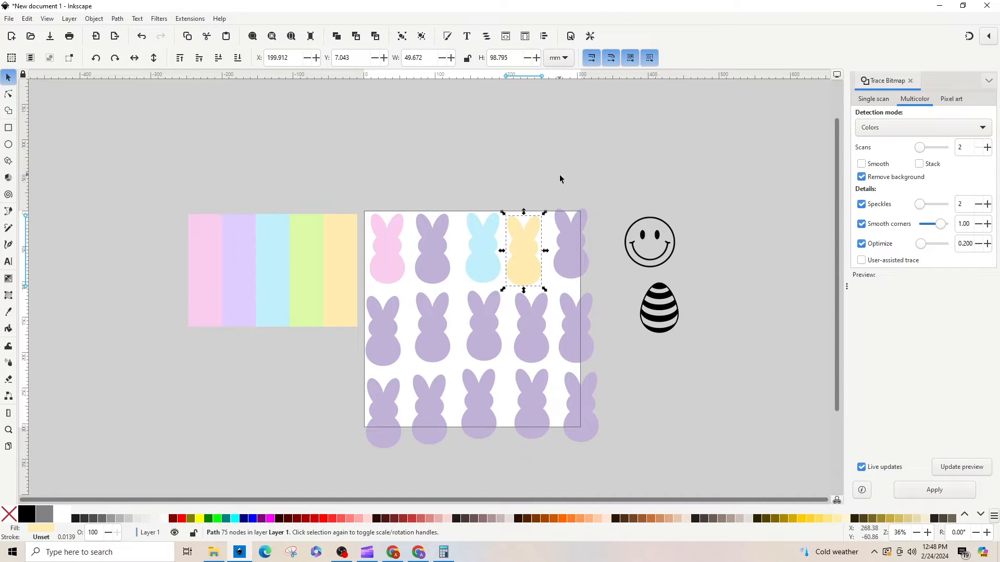
pyautogui.click(576, 250)
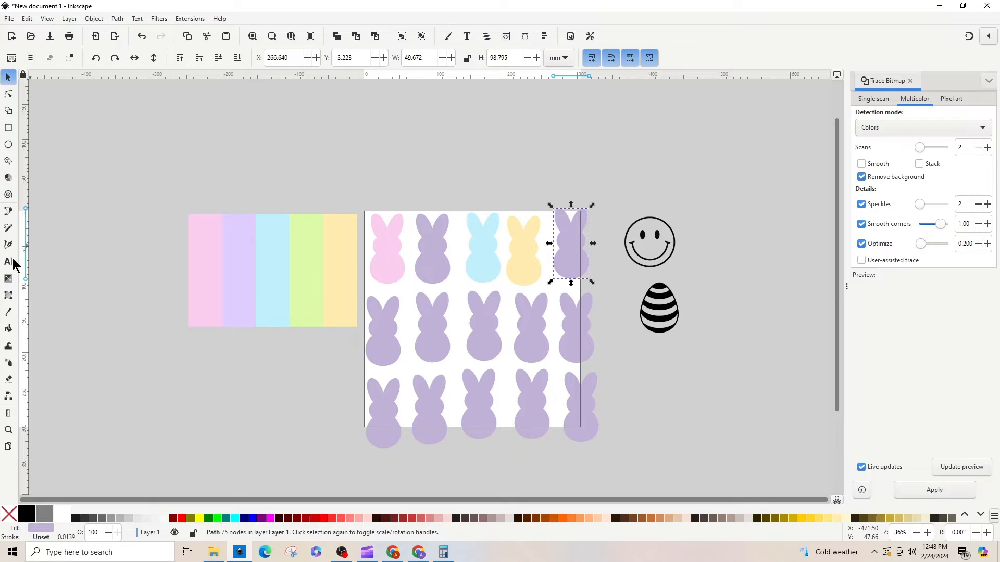
pyautogui.click(6, 313)
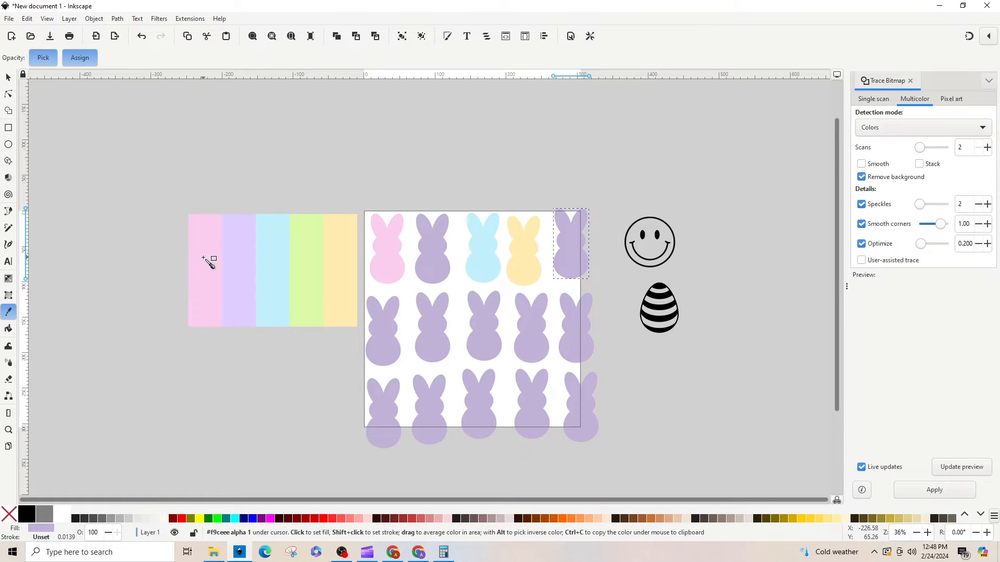
pyautogui.click(208, 262)
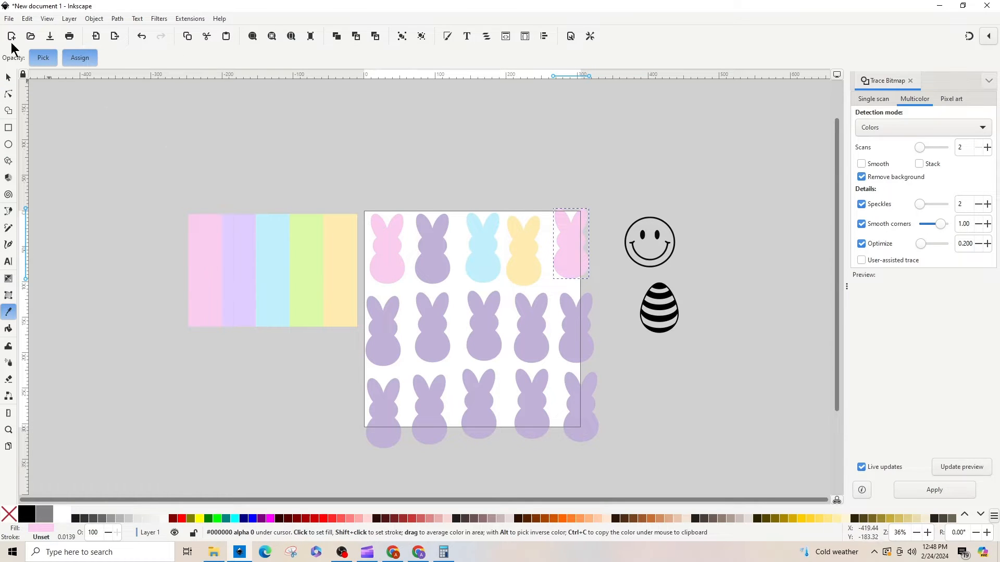
# Recolor the first bunny in the middle row with the palette's yellow using the Dropper tool
pyautogui.click(8, 78)
pyautogui.click(388, 345)
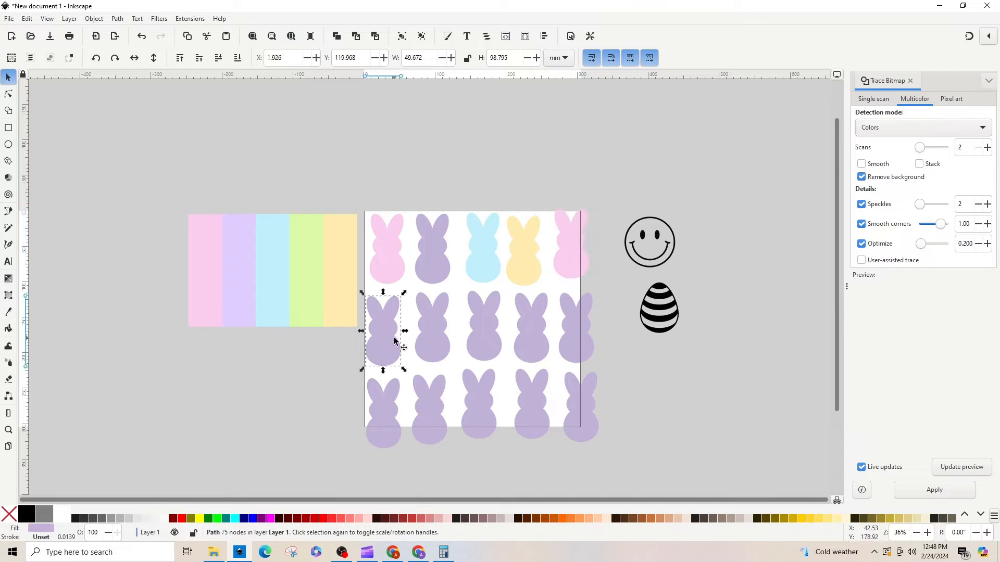
pyautogui.press('d')
pyautogui.click(341, 276)
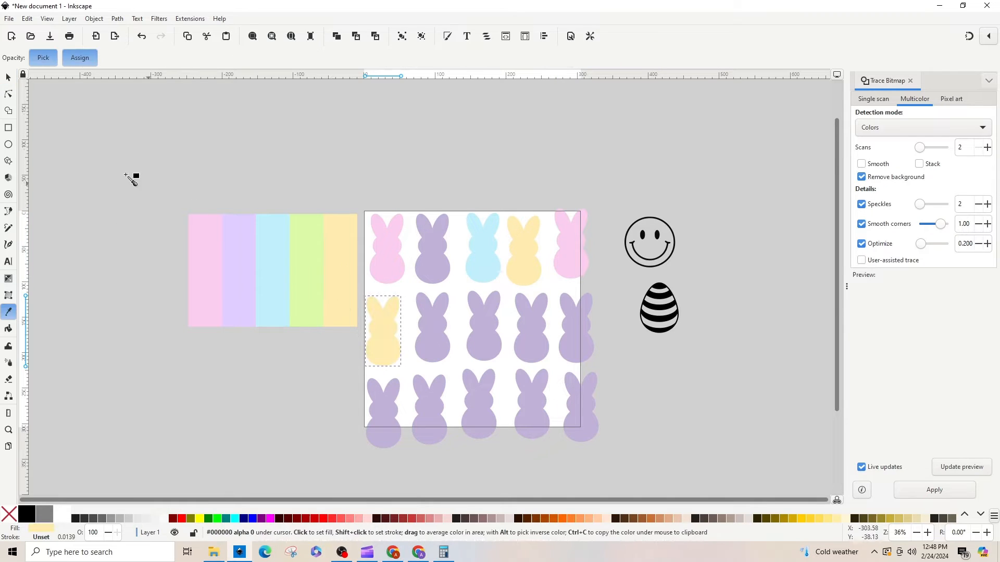
# Recolor the fifth bunny in the middle row with the palette's light blue using the Dropper tool
pyautogui.click(8, 78)
pyautogui.click(433, 336)
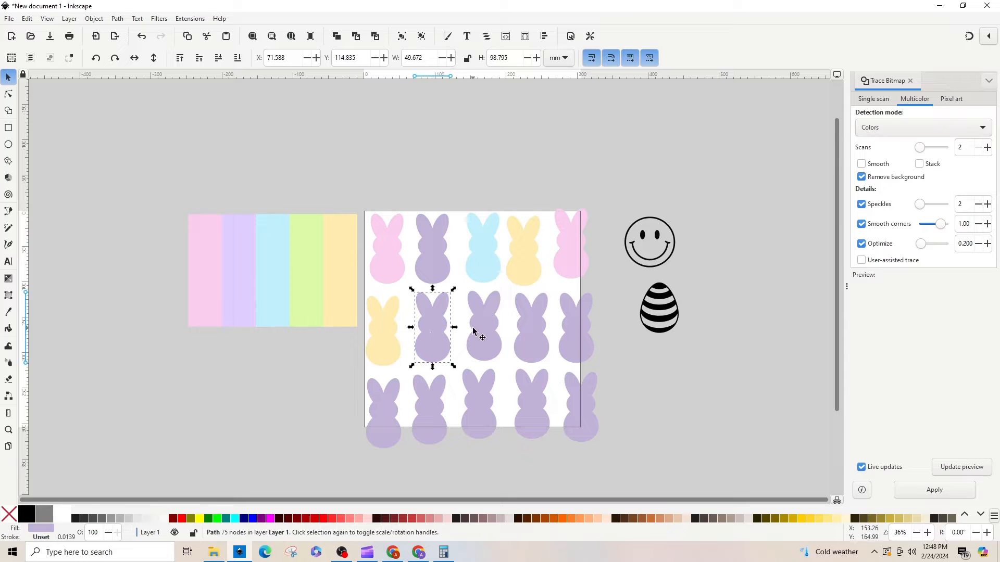
pyautogui.click(582, 330)
pyautogui.click(8, 312)
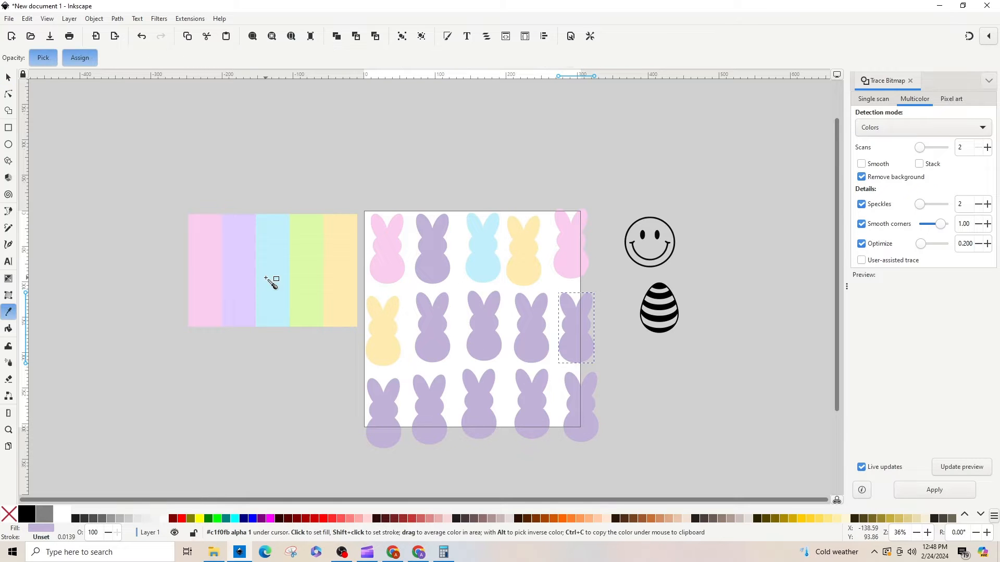
pyautogui.click(272, 283)
# Recolor the second bunny in the bottom row with the palette's pink using the Dropper tool
pyautogui.click(8, 78)
pyautogui.click(386, 440)
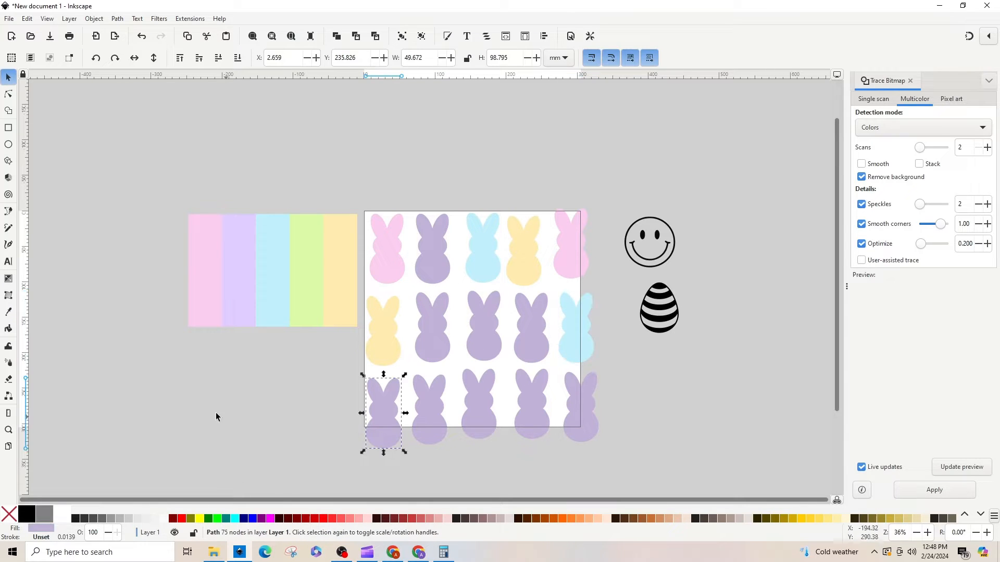
pyautogui.click(432, 417)
pyautogui.click(9, 311)
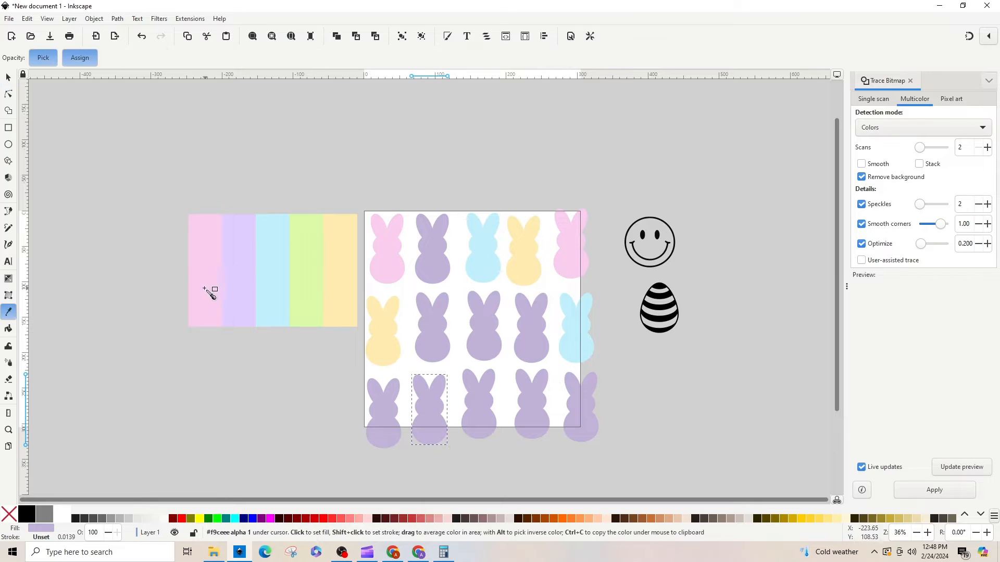
pyautogui.click(212, 290)
# Recolor the third bunny in the bottom row with the palette's yellow using the Dropper tool
pyautogui.click(8, 78)
pyautogui.click(479, 404)
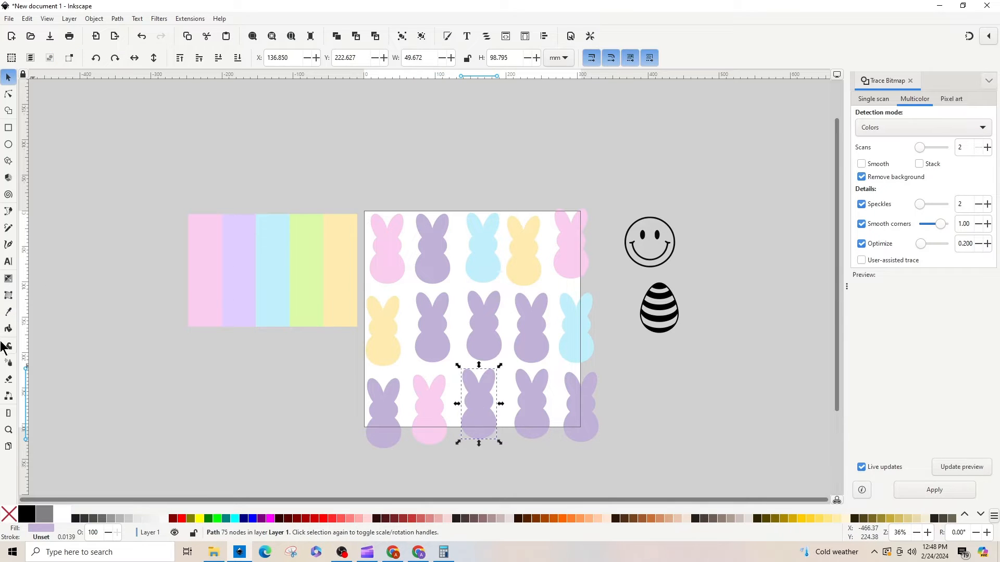
pyautogui.click(8, 311)
pyautogui.click(339, 290)
# Recolor the fourth bunny in the bottom row with the palette's light blue using the Dropper tool, and deselect it
pyautogui.click(8, 78)
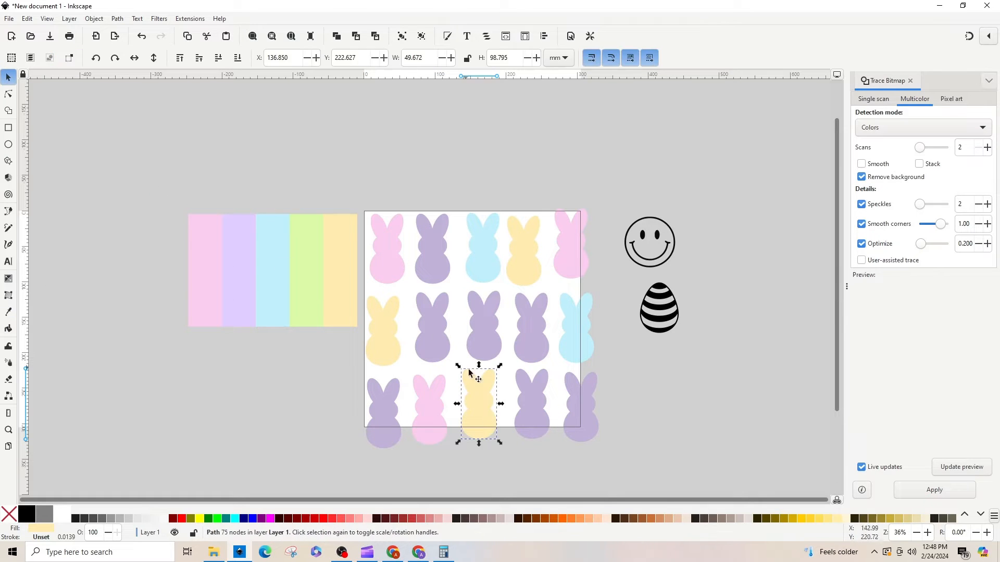
pyautogui.click(527, 417)
pyautogui.click(285, 392)
pyautogui.click(517, 423)
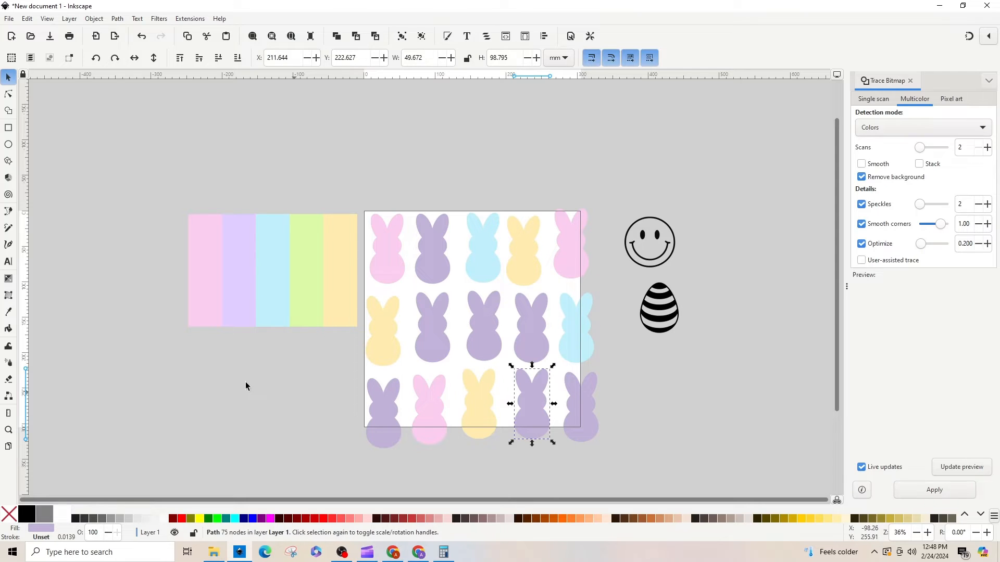
pyautogui.click(7, 313)
pyautogui.click(282, 270)
pyautogui.click(8, 77)
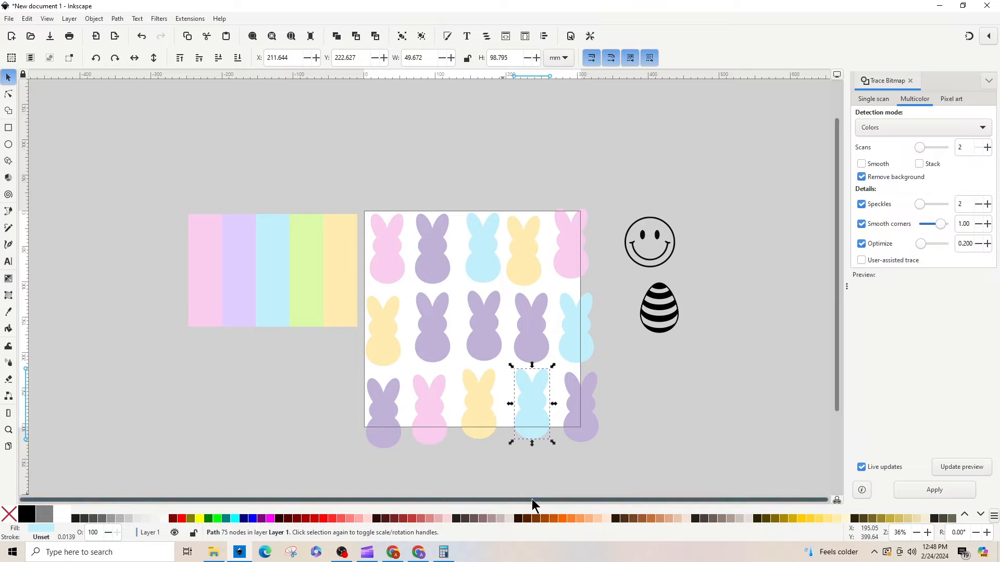
pyautogui.click(538, 478)
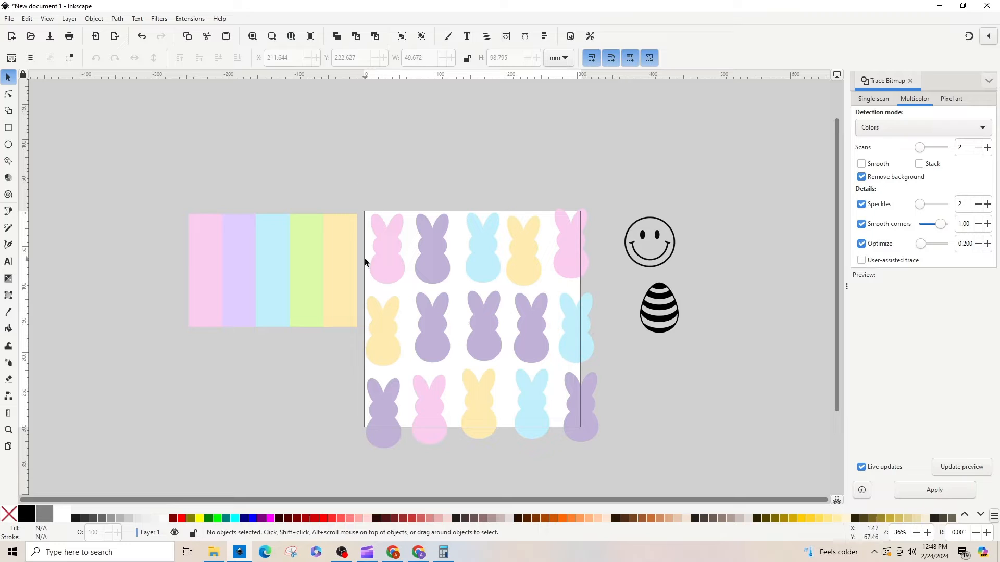
# Center the five top-row bunnies on a common horizontal axis and distribute them with even horizontal gaps using Align and Distribute
pyautogui.click(382, 271)
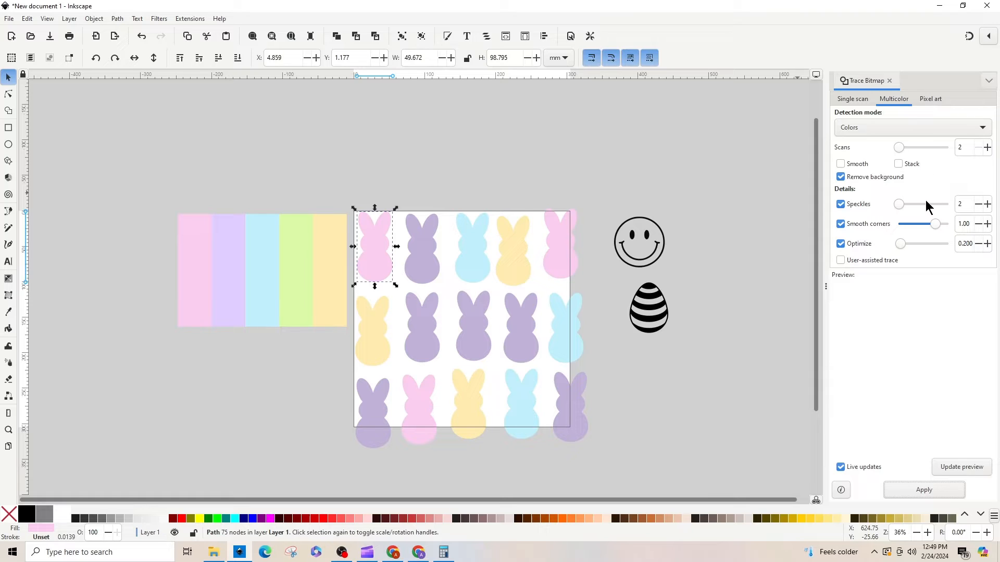
pyautogui.hotkey('ctrl', 'shift', 'a')
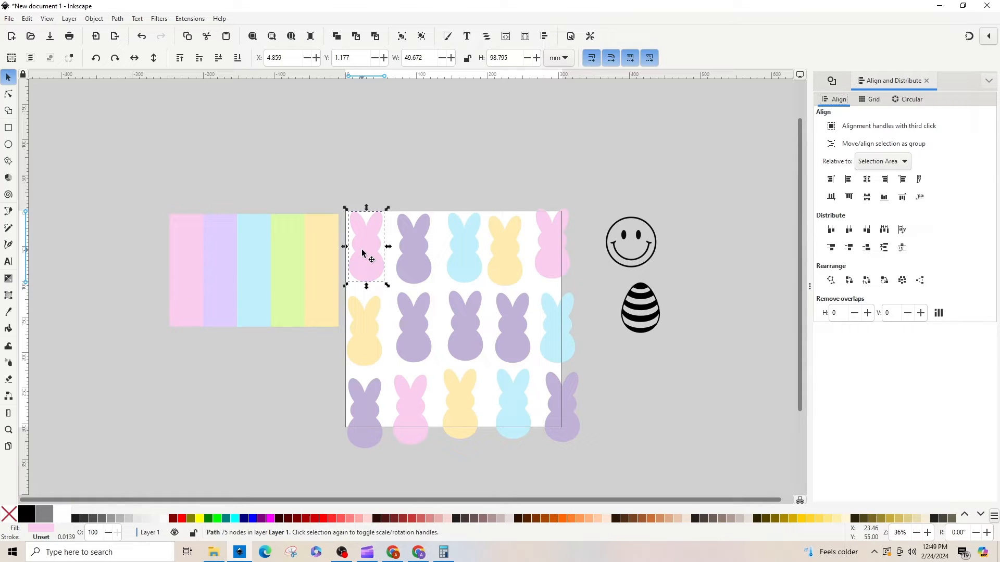
pyautogui.keyDown('shift'); pyautogui.click(423, 244); pyautogui.keyUp('shift')
pyautogui.keyDown('shift'); pyautogui.click(501, 252); pyautogui.keyUp('shift')
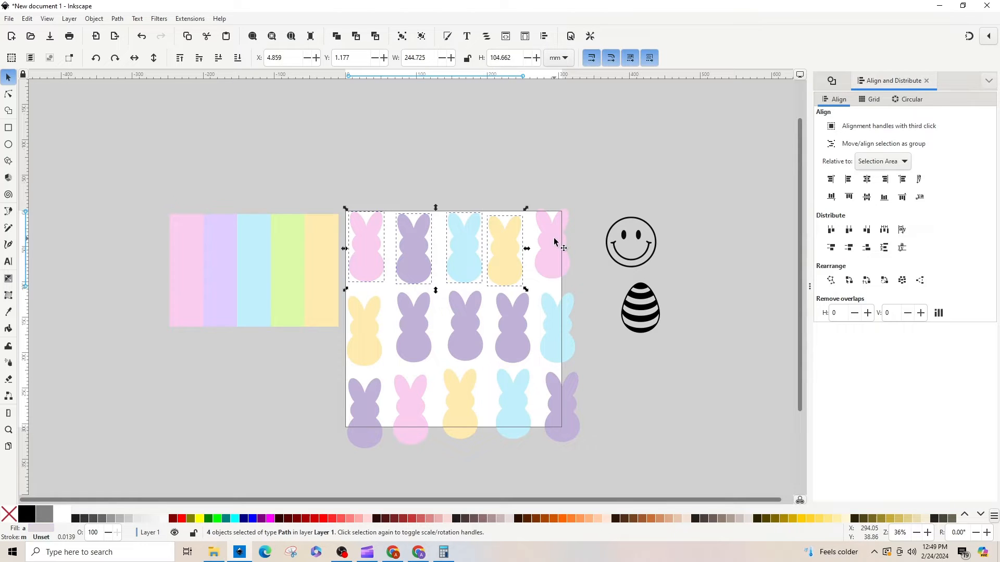
pyautogui.keyDown('shift'); pyautogui.click(556, 242); pyautogui.keyUp('shift')
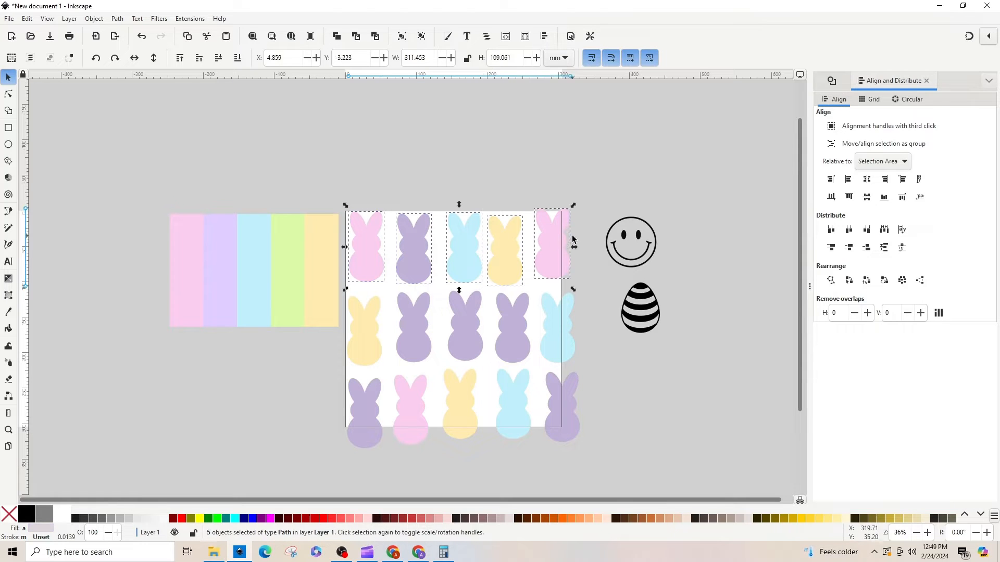
pyautogui.click(867, 198)
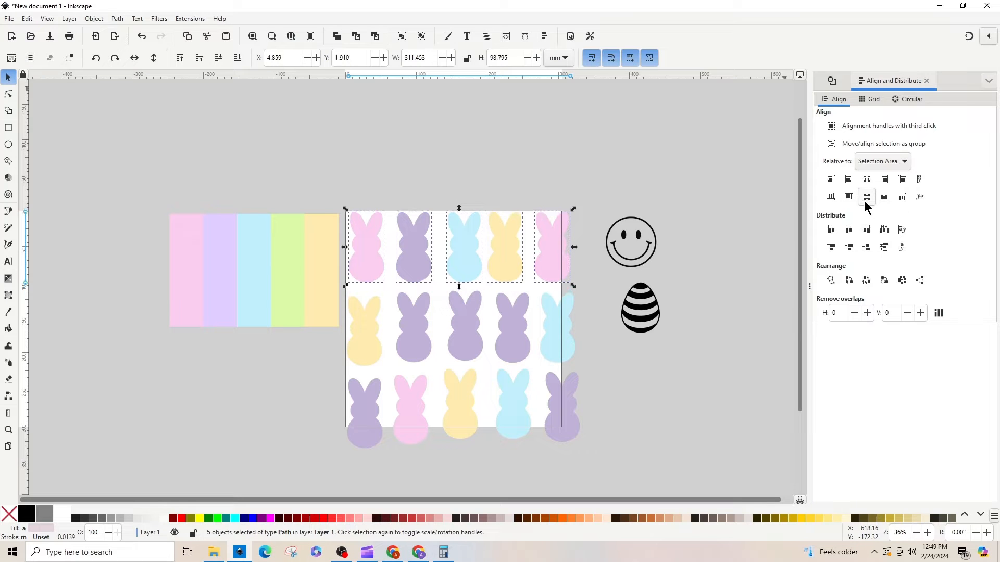
pyautogui.click(885, 232)
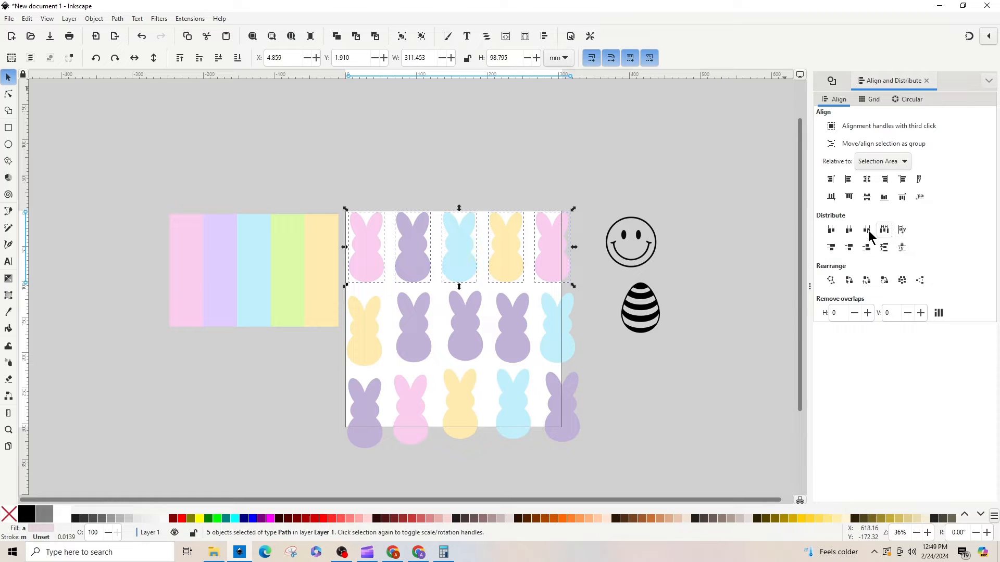
# Center the five middle-row bunnies on a common horizontal axis and distribute them with even horizontal gaps
pyautogui.click(365, 335)
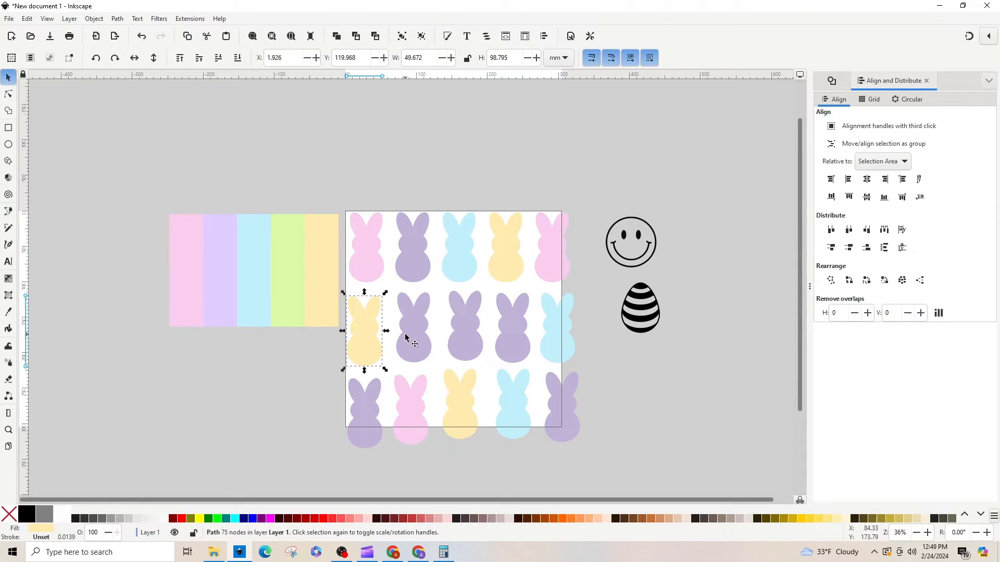
pyautogui.keyDown('shift'); pyautogui.click(411, 337); pyautogui.keyUp('shift')
pyautogui.keyDown('shift'); pyautogui.click(465, 337); pyautogui.keyUp('shift')
pyautogui.keyDown('shift'); pyautogui.click(513, 339); pyautogui.keyUp('shift')
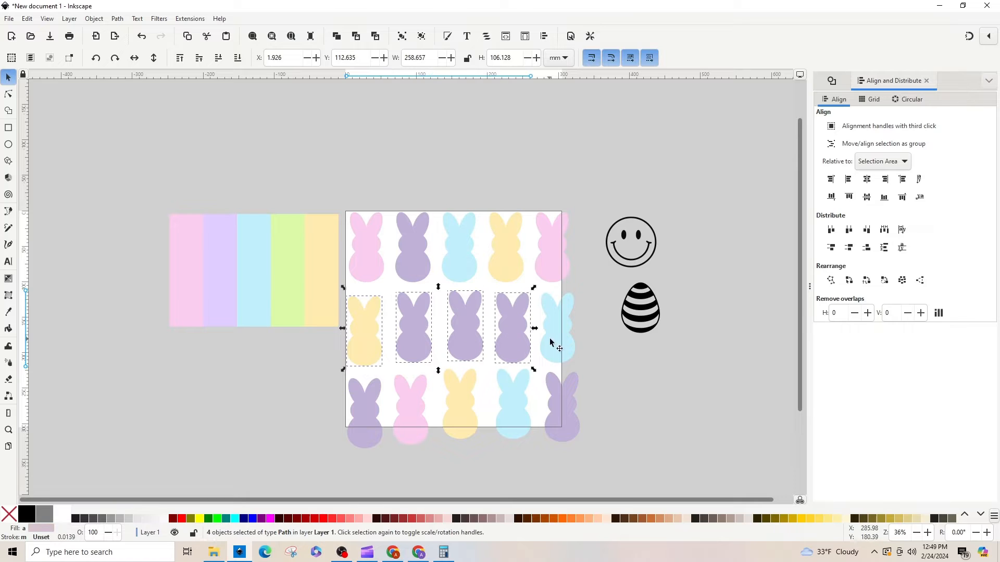
pyautogui.keyDown('shift'); pyautogui.click(555, 341); pyautogui.keyUp('shift')
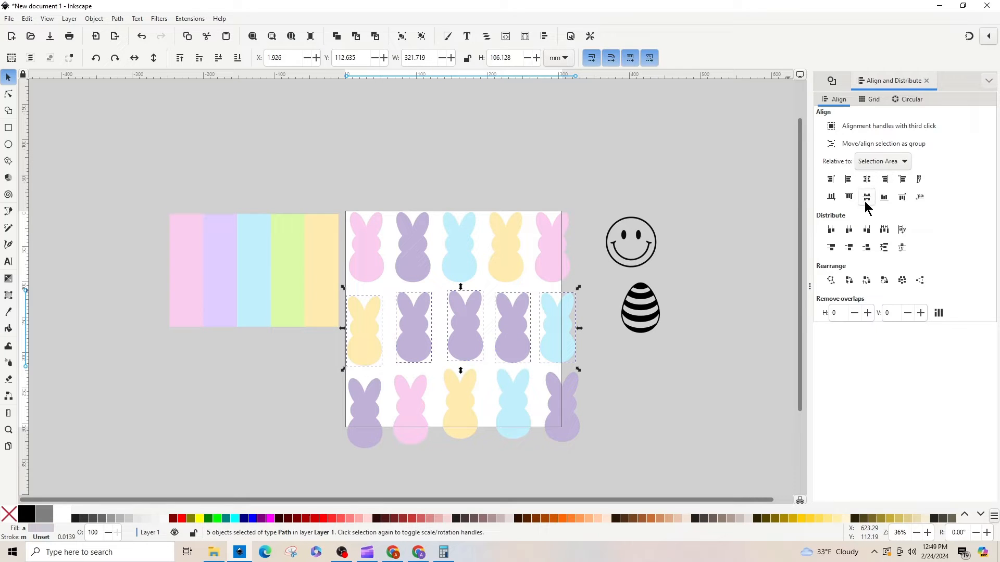
pyautogui.click(867, 198)
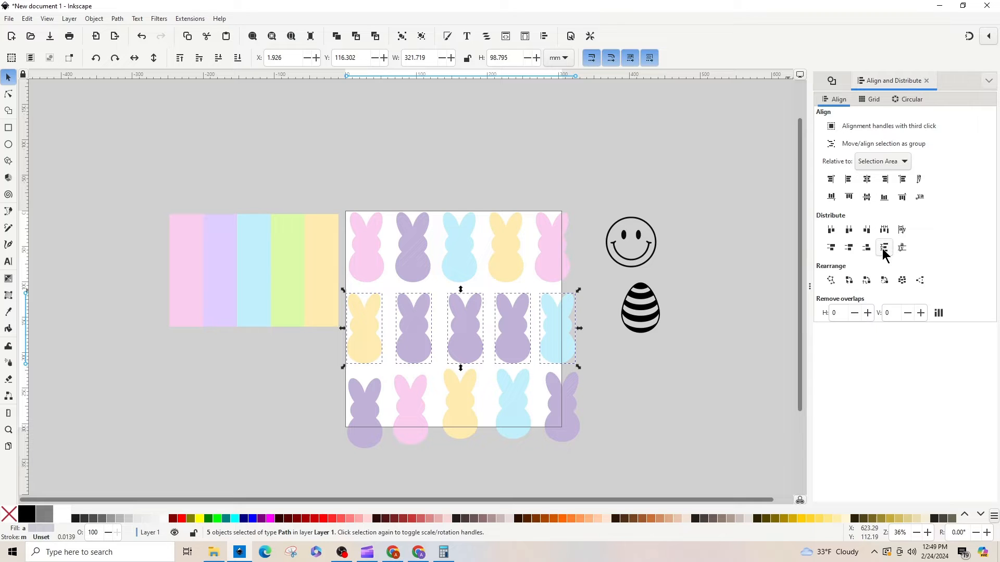
pyautogui.click(885, 231)
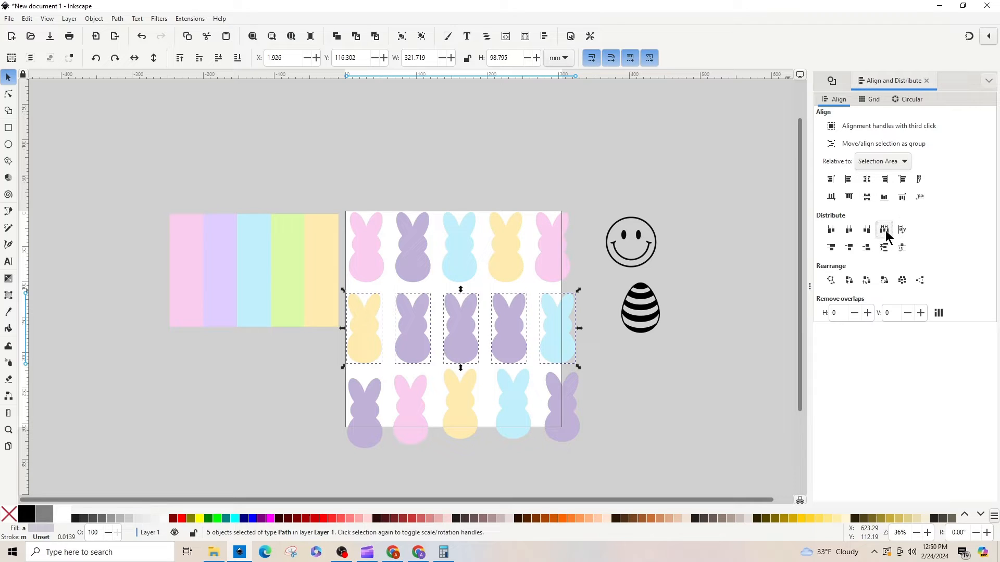
# Center the five bottom-row bunnies on a common horizontal axis, distribute them with even horizontal gaps, and clear the selection
pyautogui.click(374, 435)
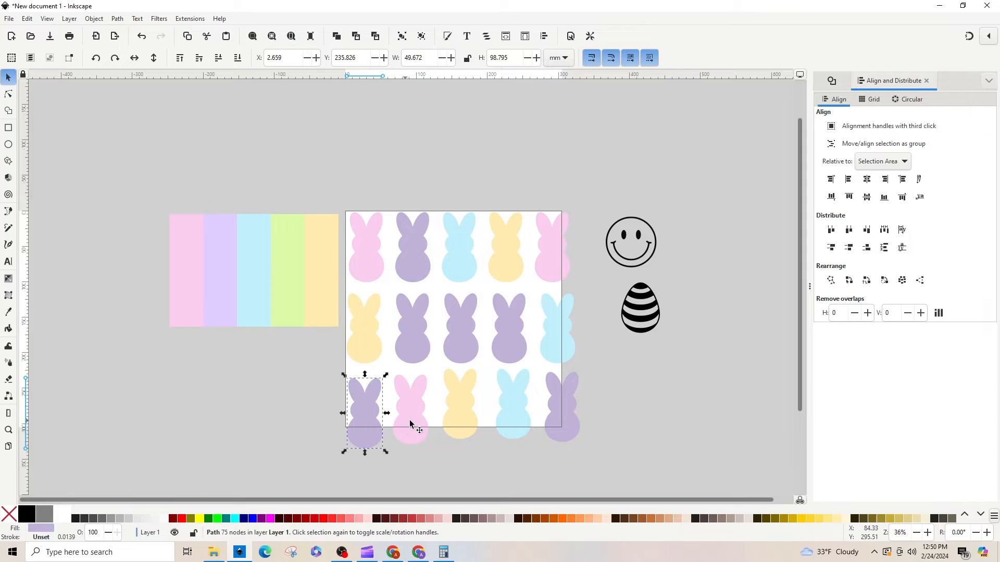
pyautogui.keyDown('shift'); pyautogui.click(413, 423); pyautogui.keyUp('shift')
pyautogui.keyDown('shift'); pyautogui.click(464, 420); pyautogui.keyUp('shift')
pyautogui.keyDown('shift'); pyautogui.click(503, 418); pyautogui.keyUp('shift')
pyautogui.keyDown('shift'); pyautogui.click(565, 421); pyautogui.keyUp('shift')
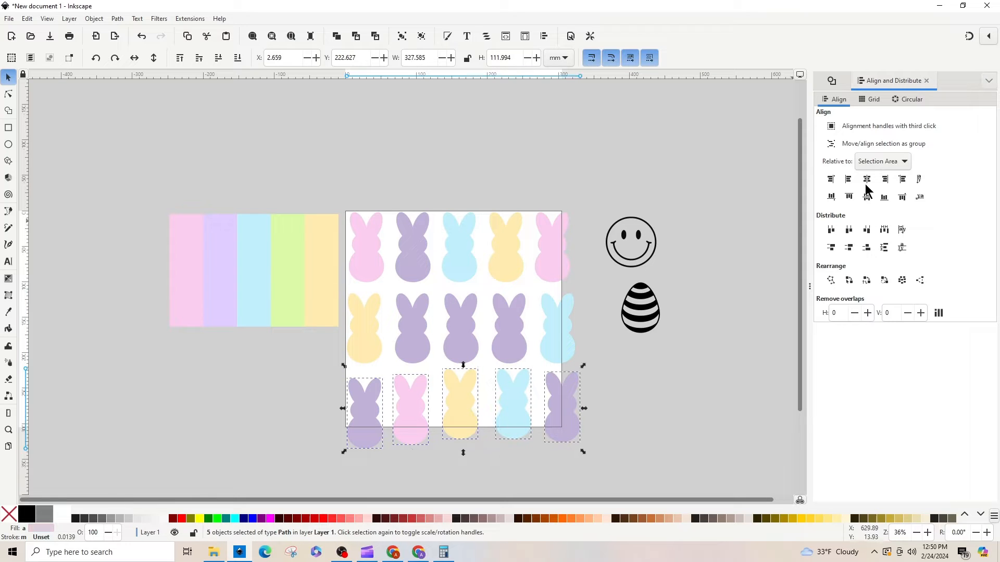
pyautogui.click(880, 198)
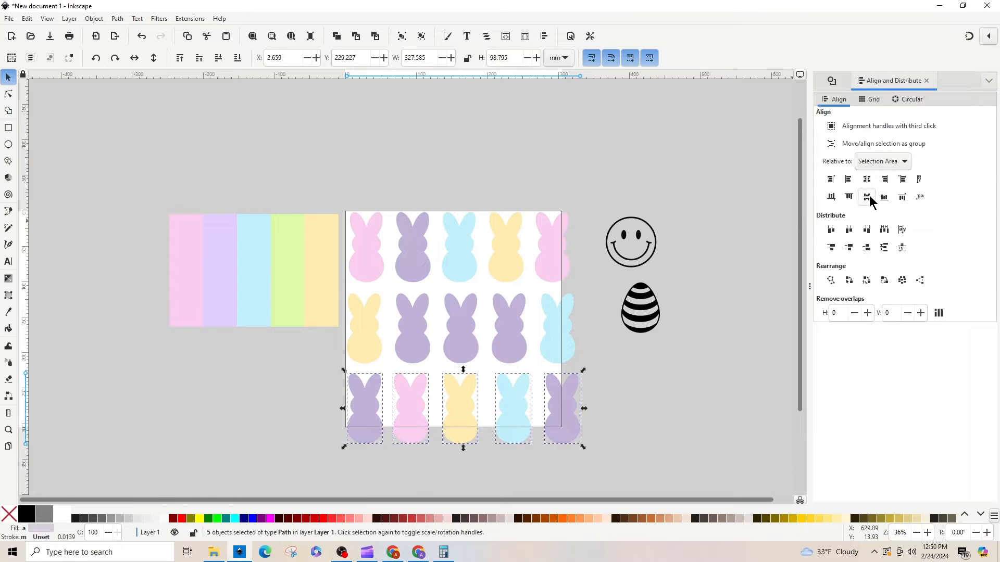
pyautogui.click(884, 231)
pyautogui.click(632, 405)
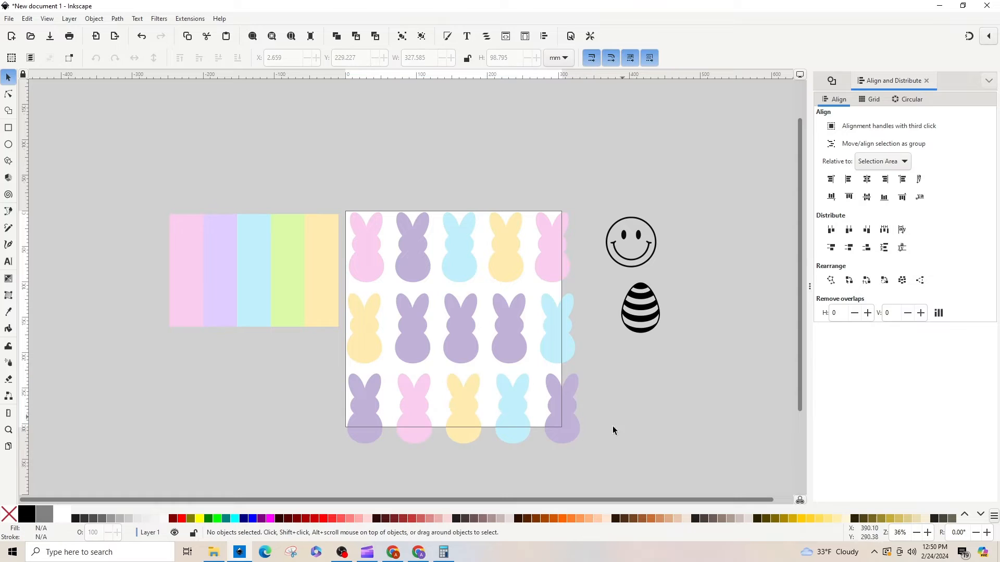
# Center the three bunnies of the first column on a common vertical axis
pyautogui.click(371, 245)
pyautogui.keyDown('shift'); pyautogui.click(372, 333); pyautogui.keyUp('shift')
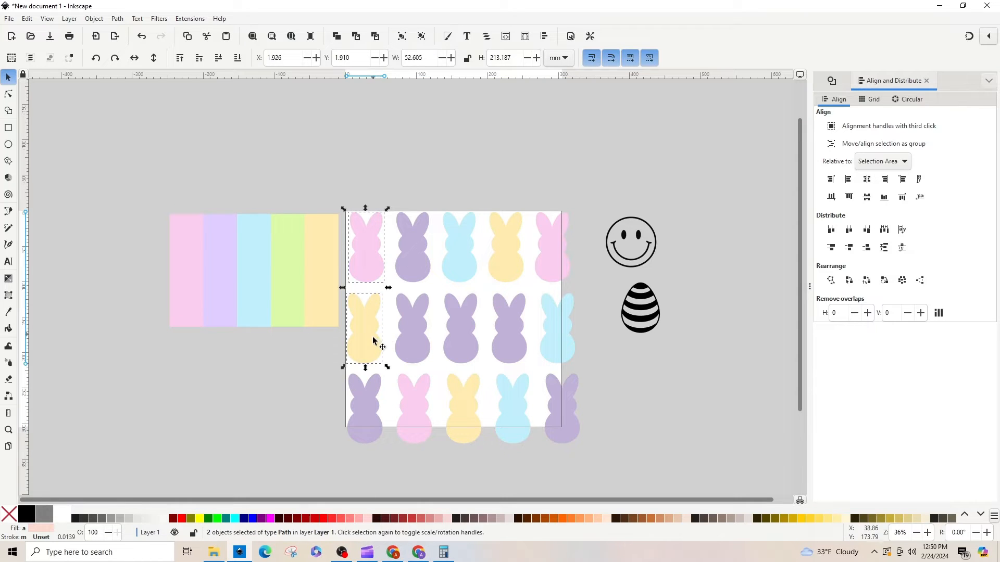
pyautogui.keyDown('shift'); pyautogui.click(374, 411); pyautogui.keyUp('shift')
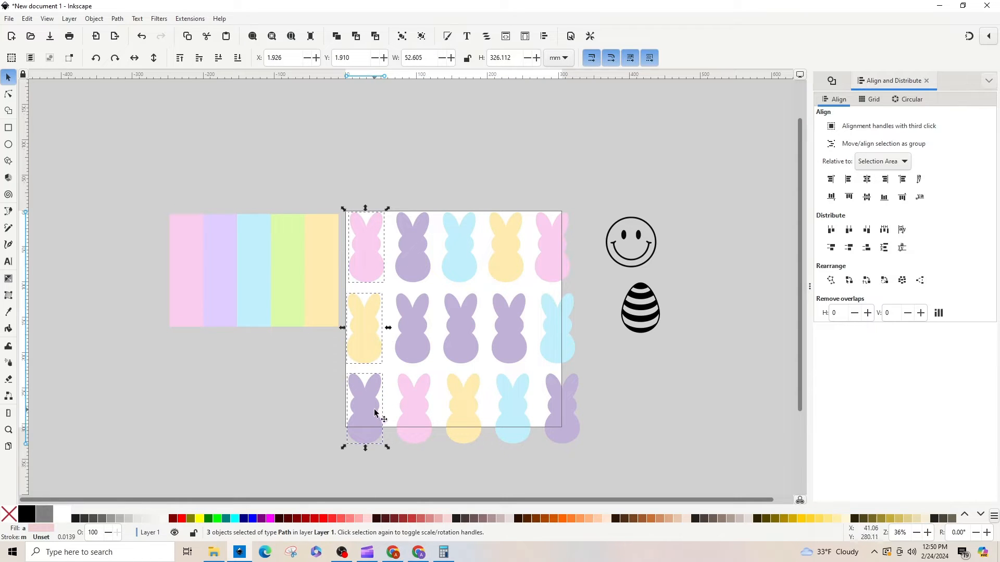
pyautogui.click(866, 179)
# Center the three bunnies of the second column on a common vertical axis
pyautogui.click(403, 259)
pyautogui.keyDown('shift'); pyautogui.click(413, 346); pyautogui.keyUp('shift')
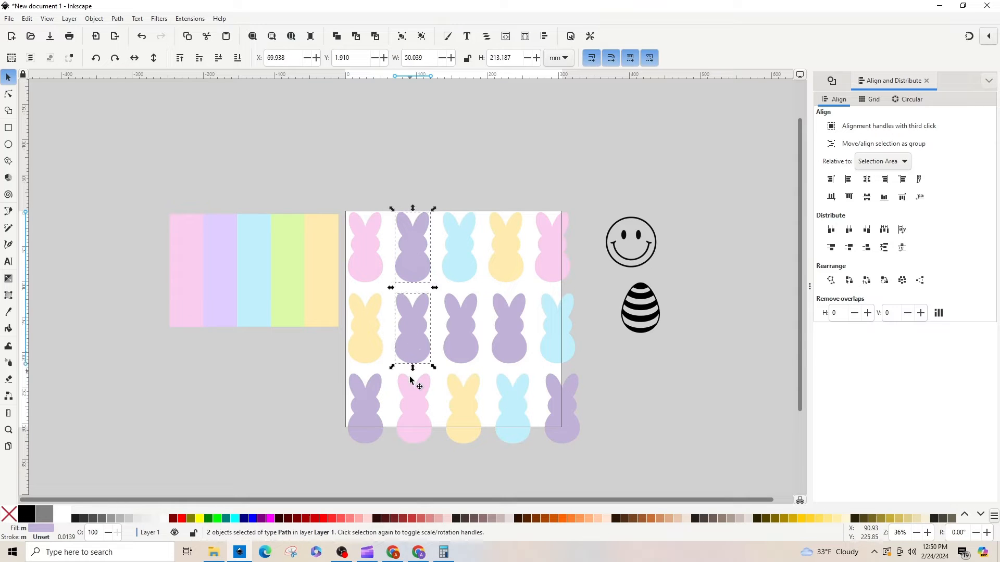
pyautogui.keyDown('shift'); pyautogui.click(414, 403); pyautogui.keyUp('shift')
pyautogui.click(867, 180)
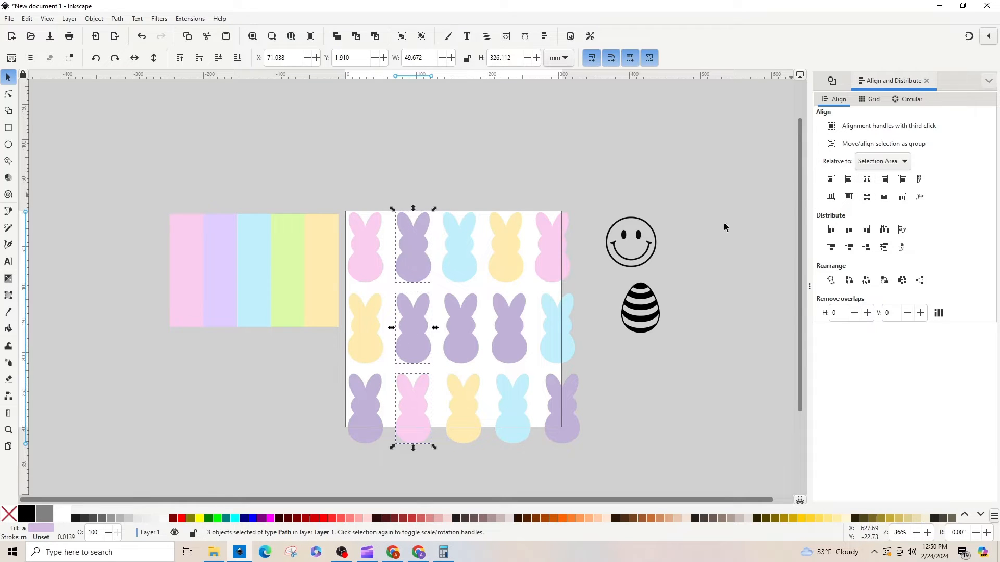
# Center the three bunnies of the third column on a common vertical axis
pyautogui.click(466, 264)
pyautogui.click(465, 327)
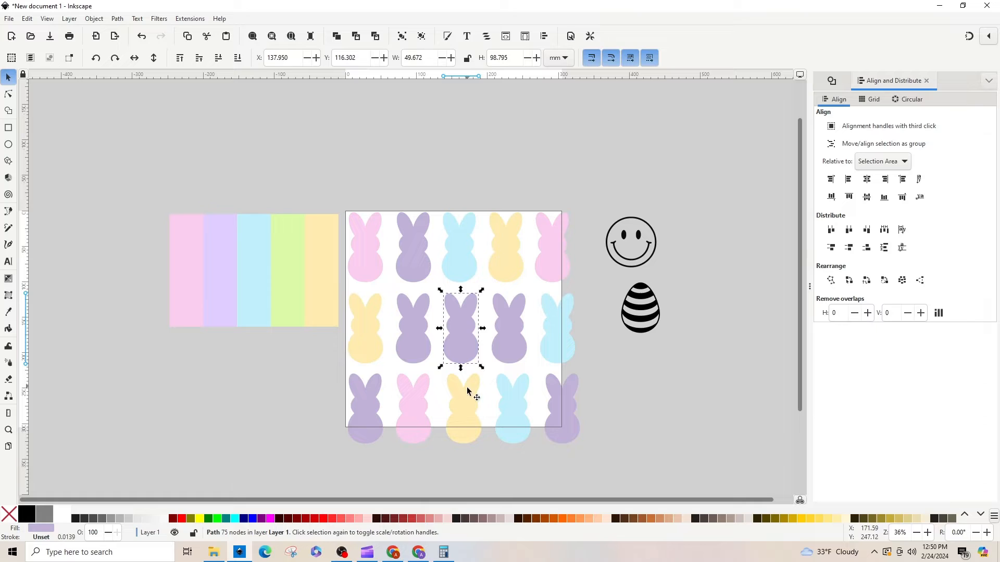
pyautogui.click(461, 260)
pyautogui.keyDown('shift'); pyautogui.click(463, 346); pyautogui.keyUp('shift')
pyautogui.keyDown('shift'); pyautogui.click(463, 414); pyautogui.keyUp('shift')
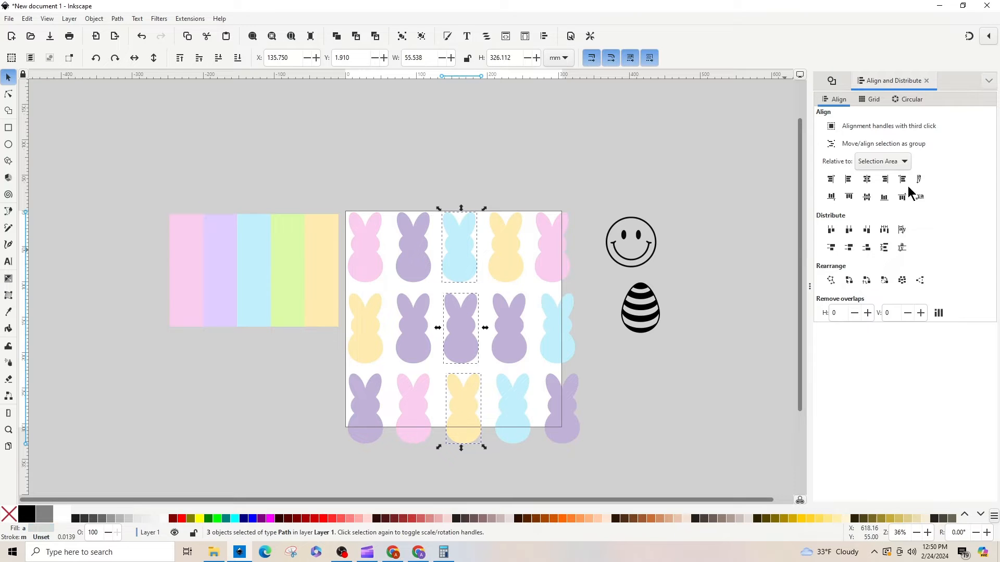
pyautogui.click(866, 179)
# Center the three bunnies of the fourth column on a common vertical axis
pyautogui.click(515, 237)
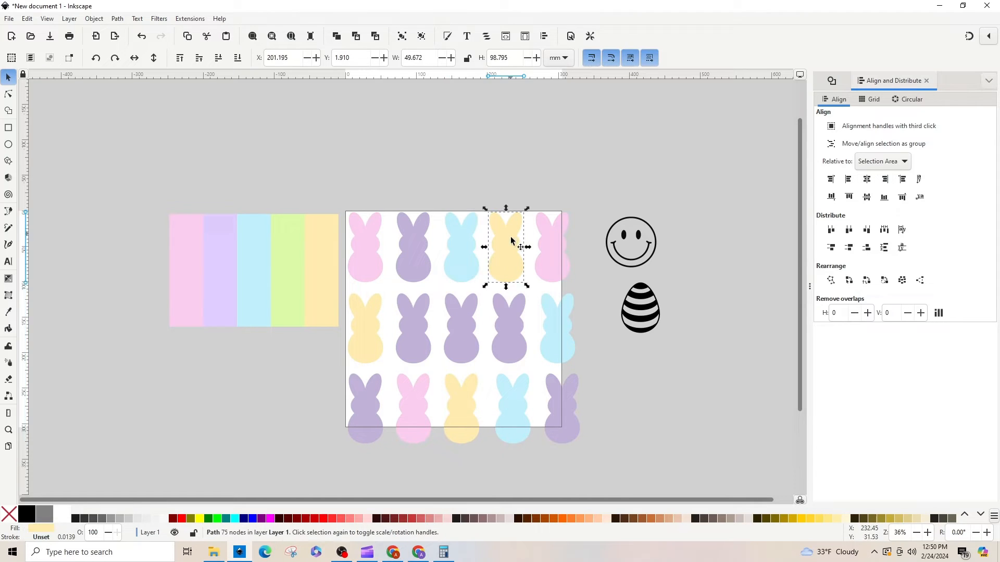
pyautogui.keyDown('shift'); pyautogui.click(520, 320); pyautogui.keyUp('shift')
pyautogui.keyDown('shift'); pyautogui.click(523, 413); pyautogui.keyUp('shift')
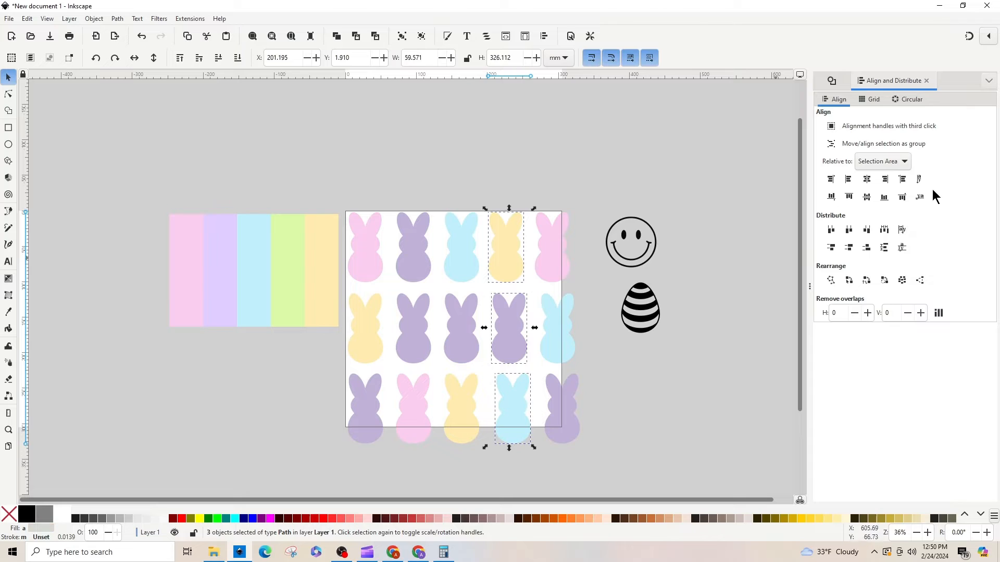
pyautogui.click(866, 180)
# Center the three bunnies of the fifth column on a common vertical axis
pyautogui.click(565, 248)
pyautogui.keyDown('shift'); pyautogui.click(562, 335); pyautogui.keyUp('shift')
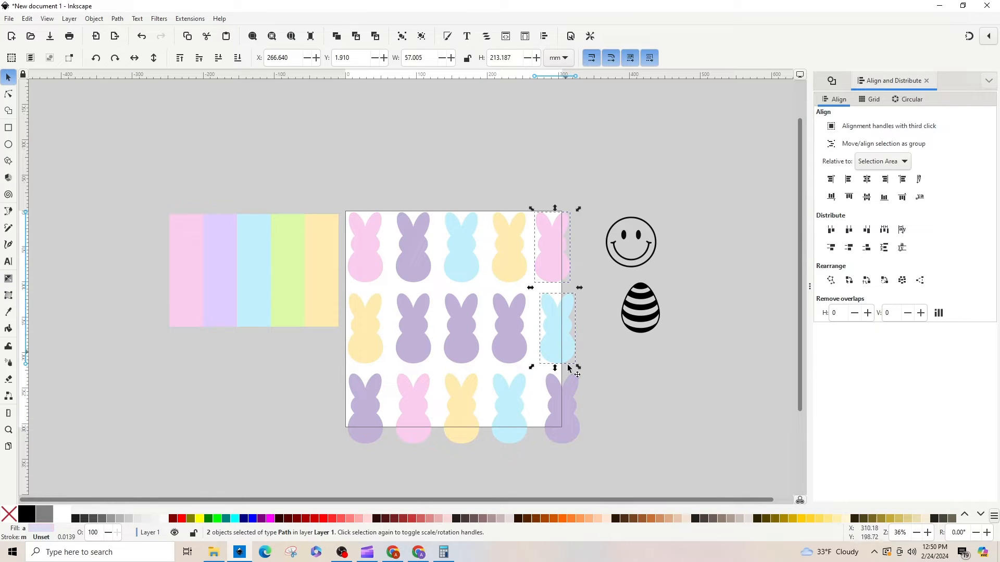
pyautogui.keyDown('shift'); pyautogui.click(570, 423); pyautogui.keyUp('shift')
pyautogui.click(867, 181)
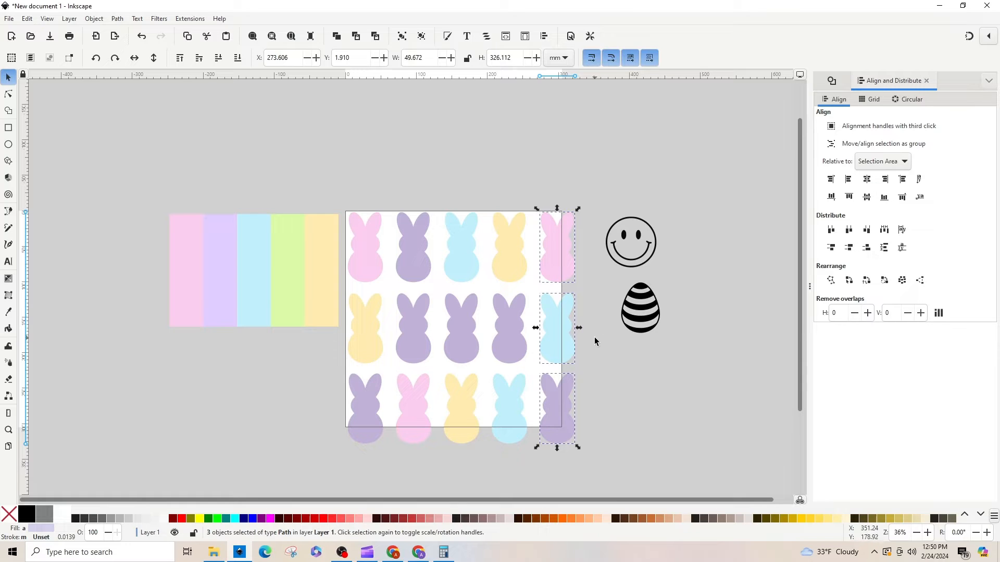
# Group each of the three bunny rows separately and move the color palette farther away from the page
pyautogui.moveTo(336, 188); pyautogui.dragTo(592, 288)
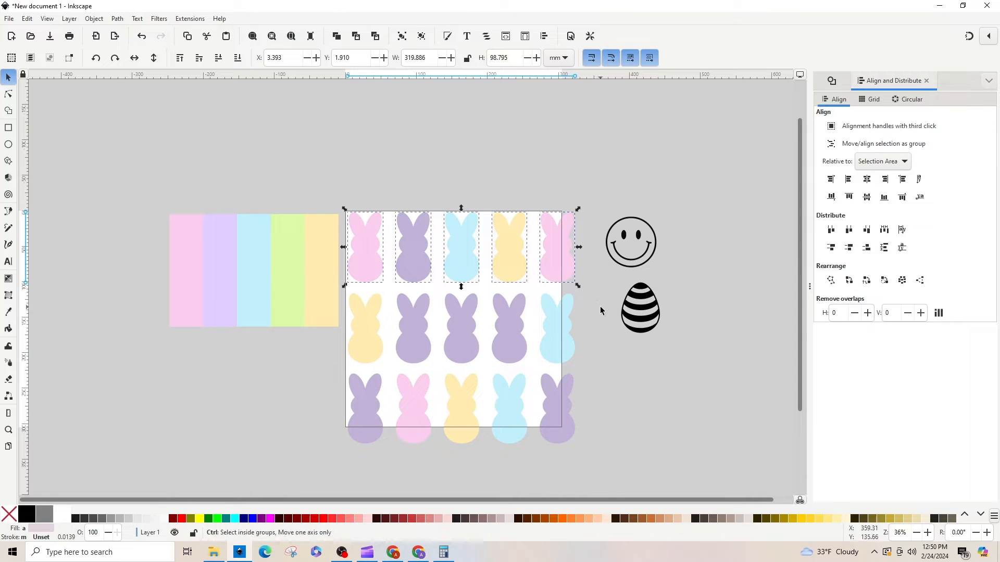
pyautogui.hotkey('ctrl', 'g')
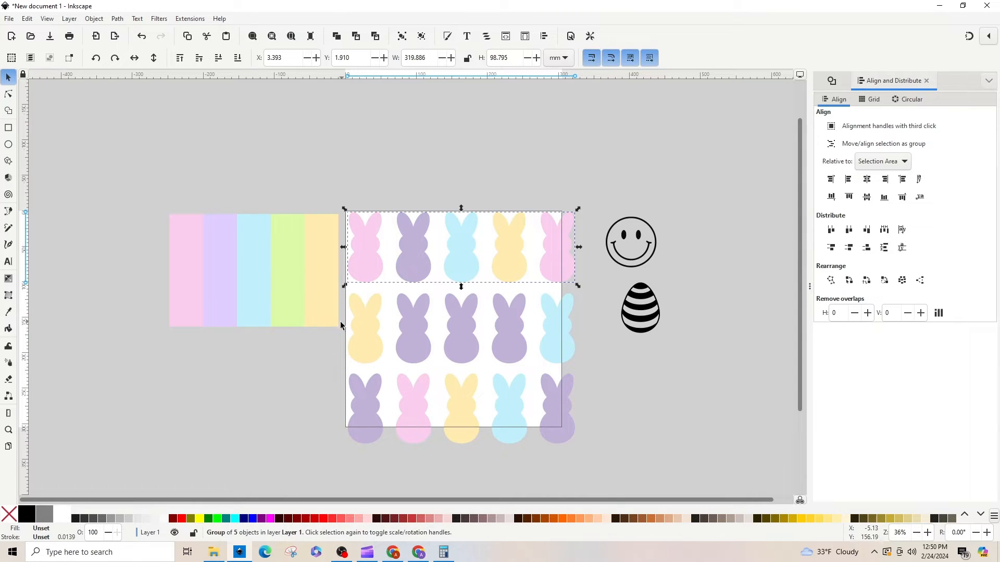
pyautogui.moveTo(323, 319); pyautogui.dragTo(220, 275)
pyautogui.moveTo(316, 283); pyautogui.dragTo(588, 369)
pyautogui.hotkey('ctrl', 'g')
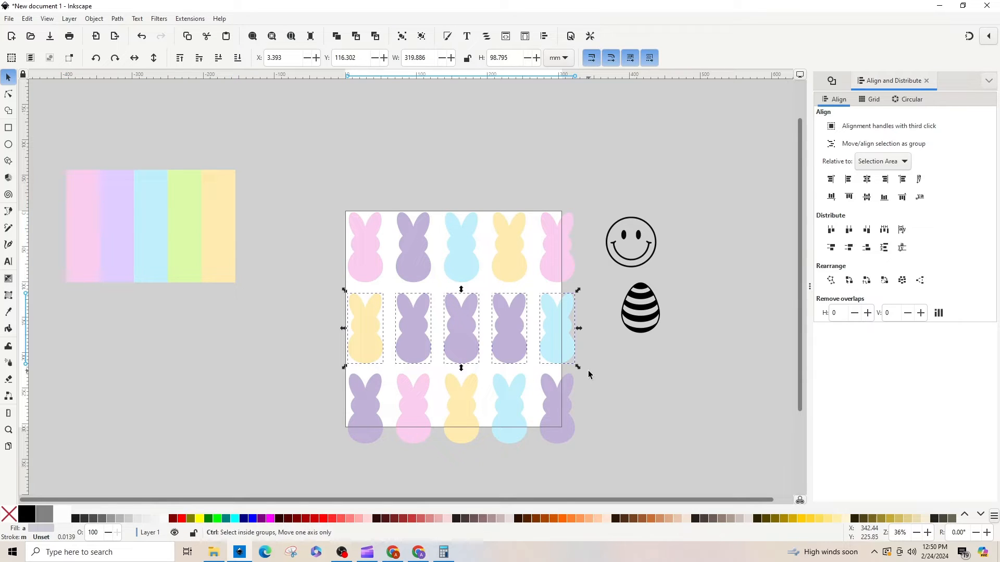
pyautogui.moveTo(327, 360); pyautogui.dragTo(586, 460)
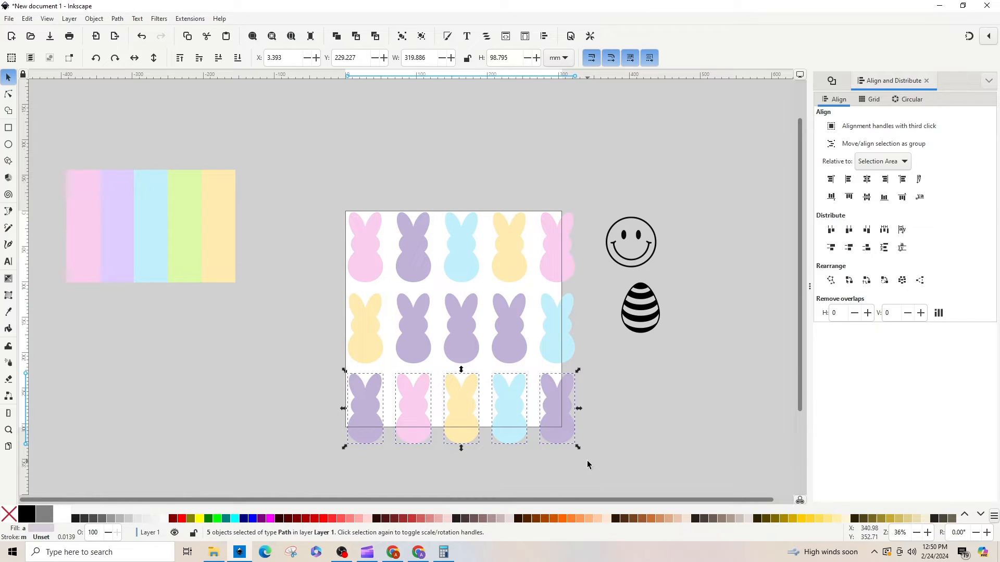
pyautogui.hotkey('ctrl', 'g')
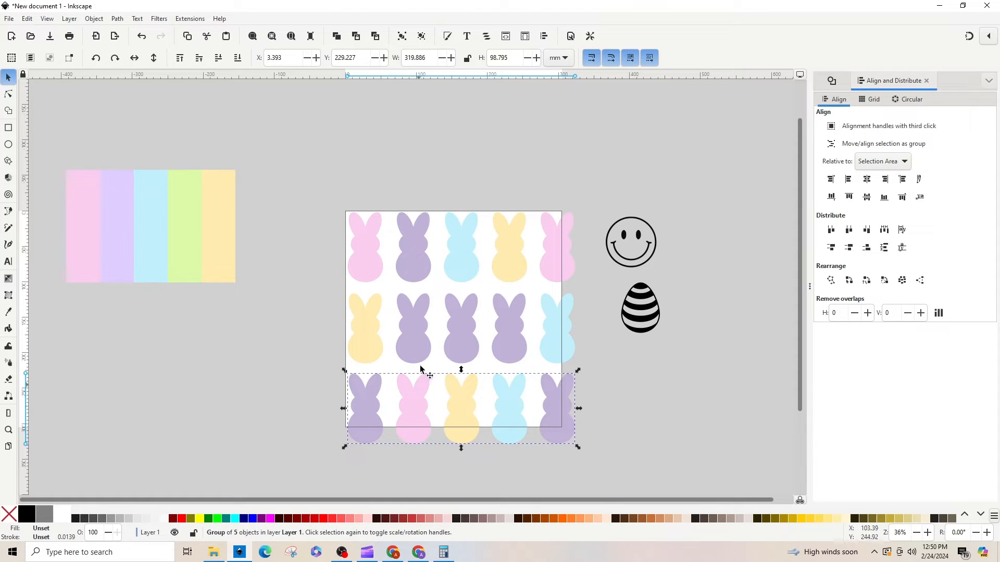
# Distribute the three bunny row groups with even vertical gaps and combine them into one group
pyautogui.click(395, 239)
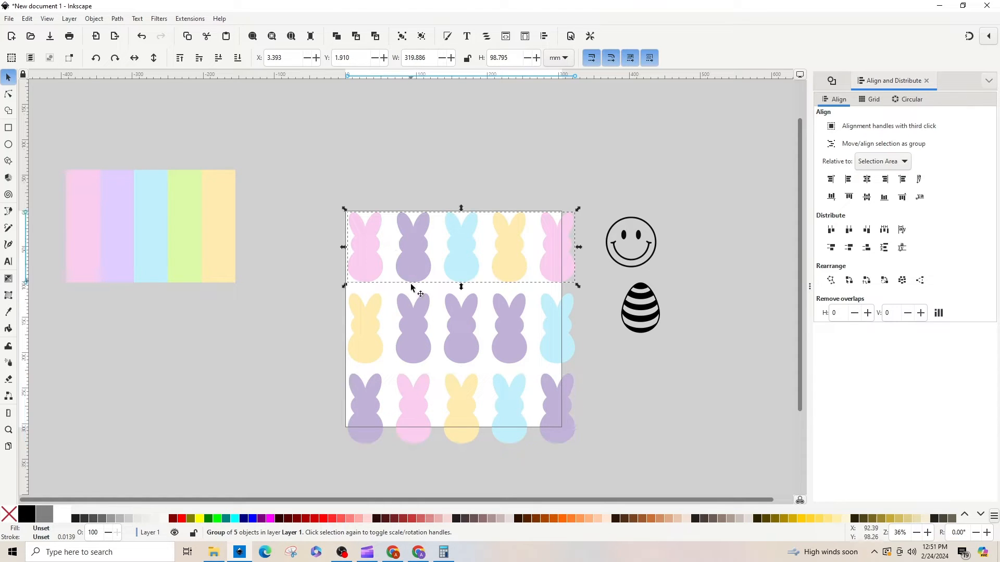
pyautogui.keyDown('shift'); pyautogui.click(419, 340); pyautogui.keyUp('shift')
pyautogui.keyDown('shift'); pyautogui.click(420, 411); pyautogui.keyUp('shift')
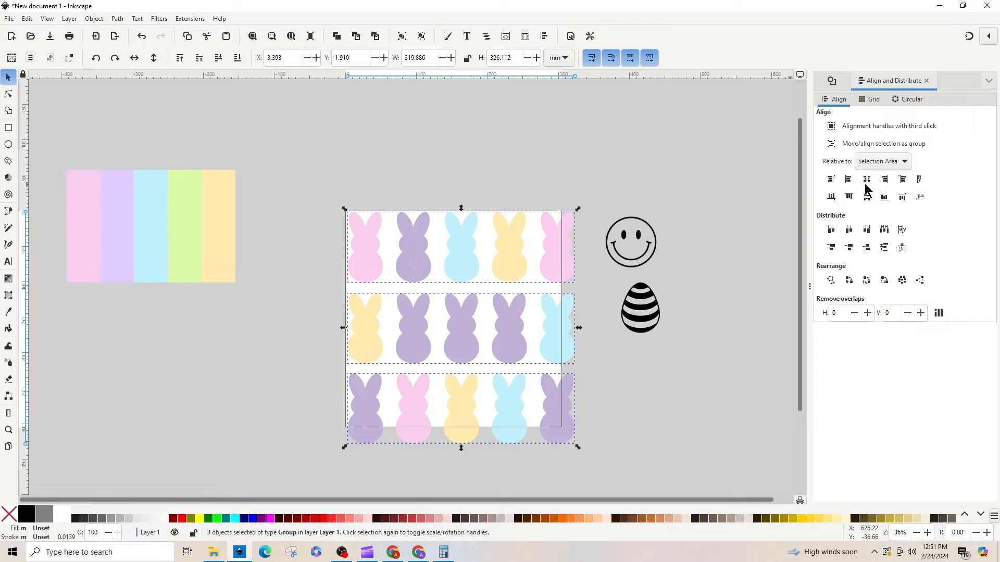
pyautogui.click(883, 248)
pyautogui.hotkey('ctrl', 'g')
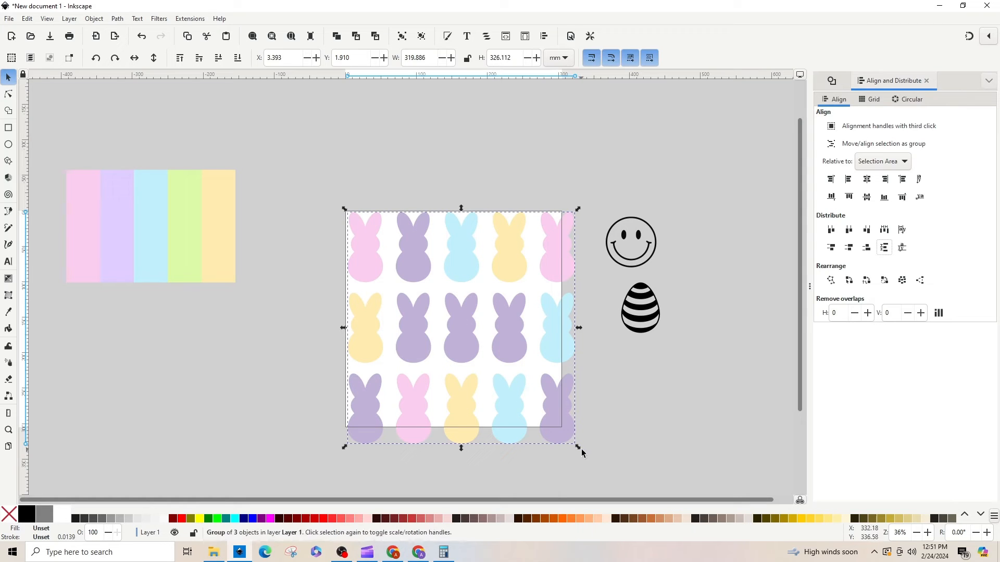
# Scale the bunny group down to about 248 by 253 mm and place it near the center of the page
pyautogui.moveTo(578, 451); pyautogui.dragTo(551, 423)
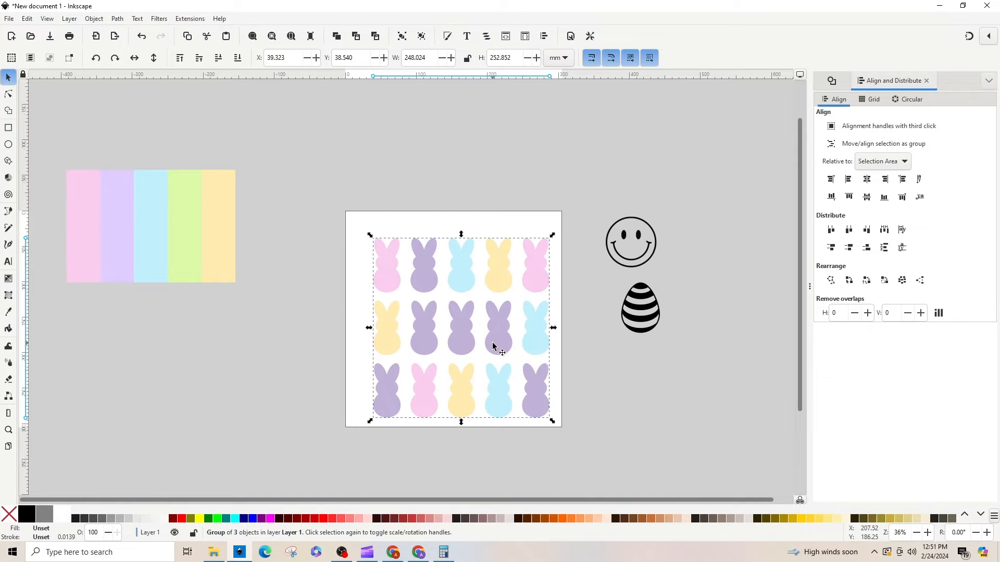
pyautogui.moveTo(493, 343)
pyautogui.mouseDown()
pyautogui.moveTo(463, 323)
pyautogui.moveTo(484, 330)
pyautogui.mouseUp()
# Move the smiley face over the bunny pattern and enlarge it proportionally to about 208 mm wide
pyautogui.moveTo(613, 259); pyautogui.dragTo(611, 242)
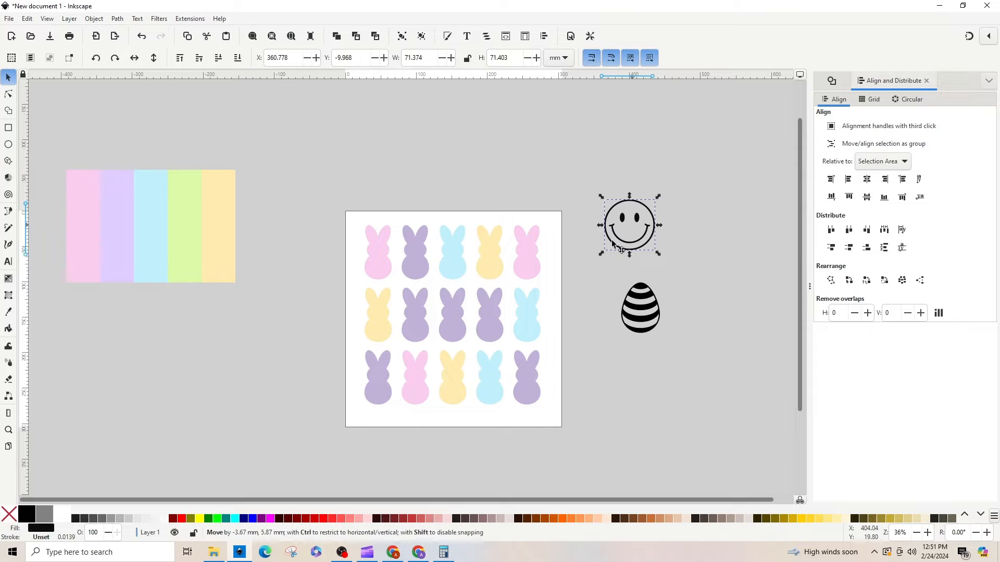
pyautogui.moveTo(643, 218); pyautogui.dragTo(602, 249)
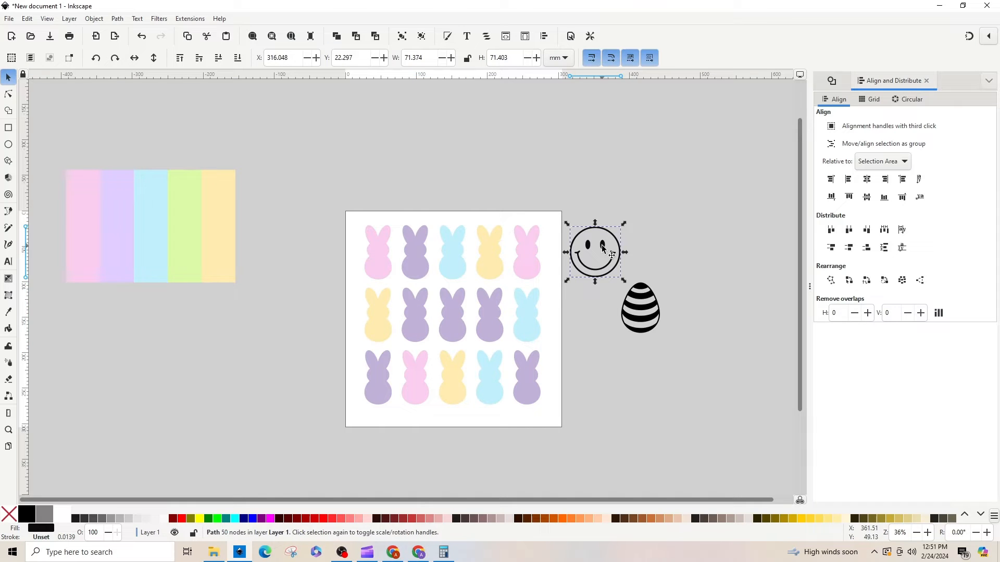
pyautogui.moveTo(603, 249); pyautogui.dragTo(455, 307)
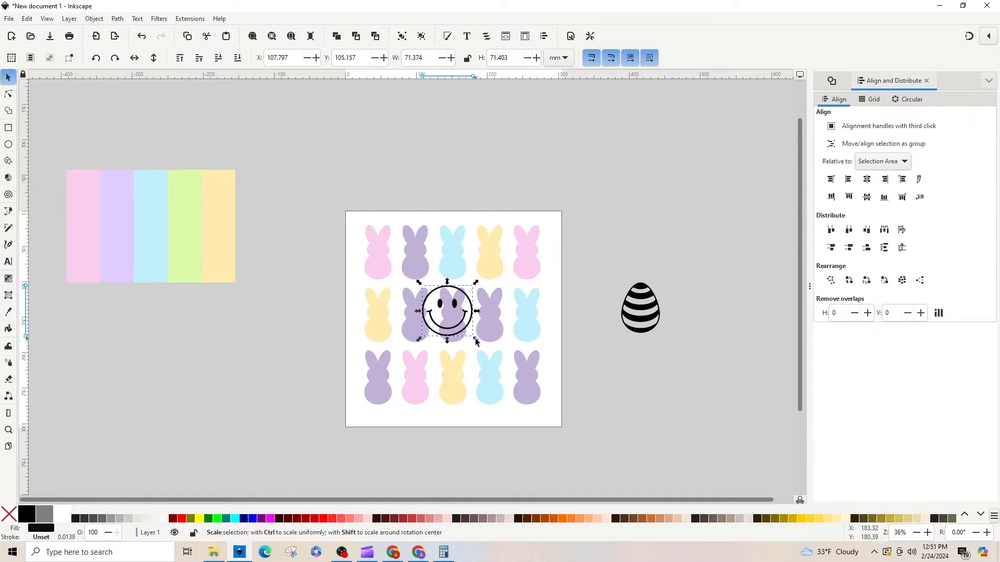
pyautogui.moveTo(475, 338); pyautogui.dragTo(527, 399)
pyautogui.moveTo(469, 300)
pyautogui.mouseDown()
pyautogui.moveTo(479, 310)
pyautogui.moveTo(477, 301)
pyautogui.mouseUp()
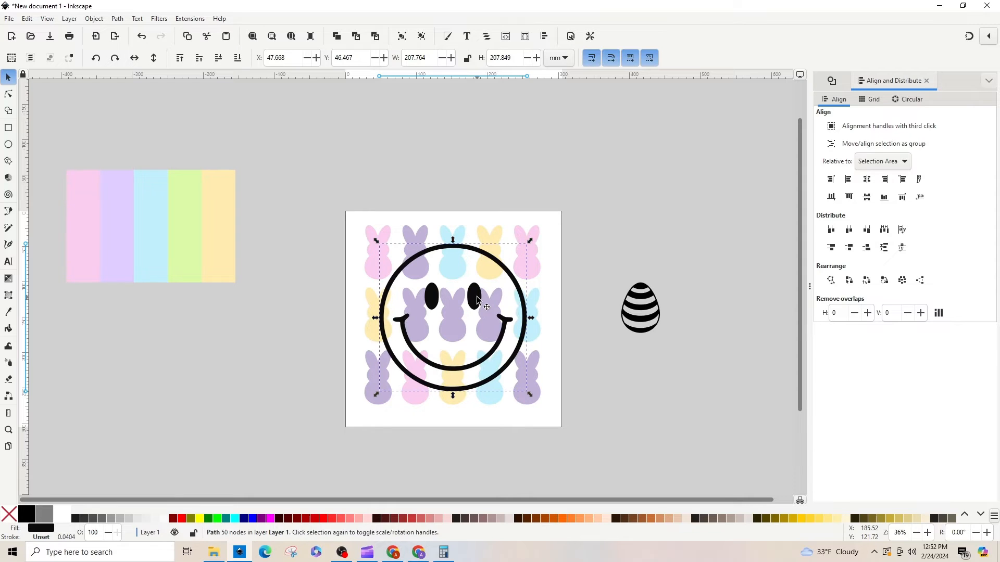
# Center the smiley face and the bunny group on each other both horizontally and vertically
pyautogui.keyDown('shift'); pyautogui.click(495, 232); pyautogui.keyUp('shift')
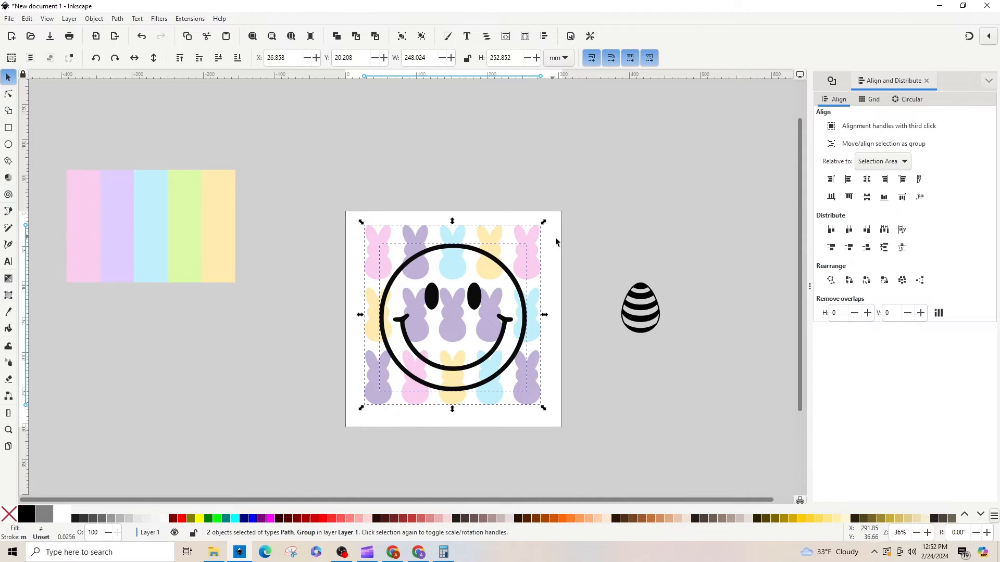
pyautogui.click(870, 181)
pyautogui.click(868, 200)
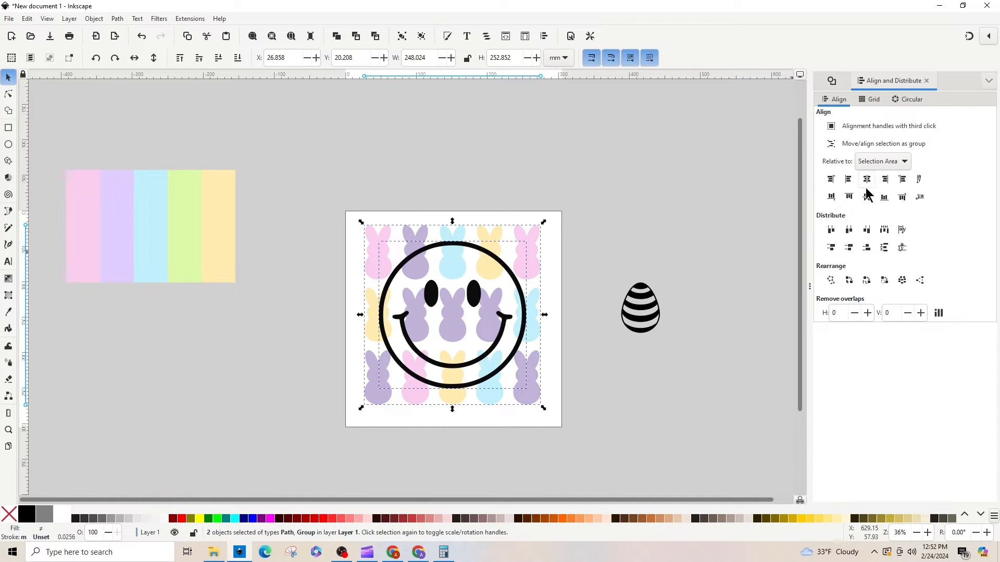
# Duplicate the smiley face and place one copy beside the page, above the striped egg
pyautogui.click(479, 295)
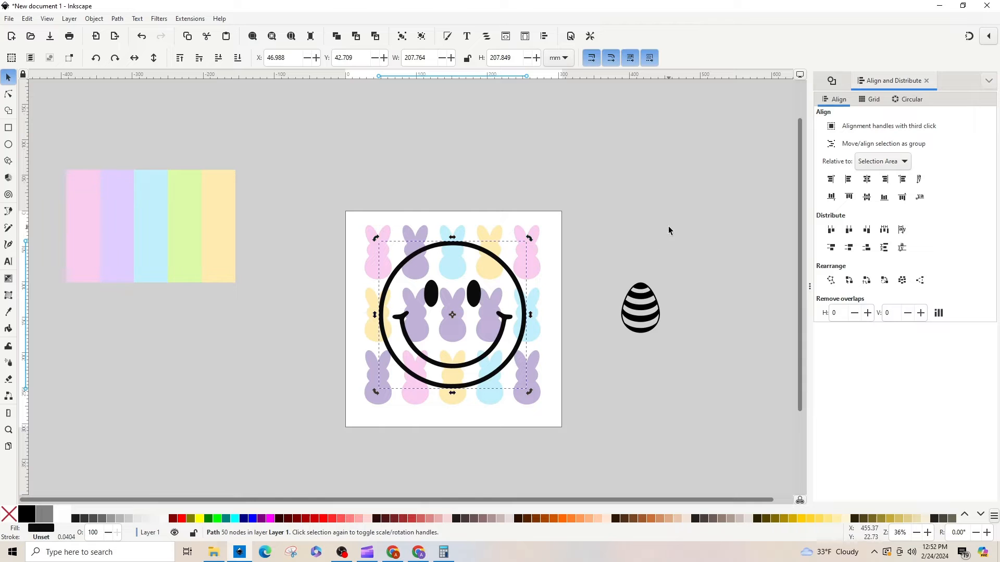
pyautogui.click(660, 201)
pyautogui.click(475, 299)
pyautogui.moveTo(481, 300); pyautogui.dragTo(710, 177)
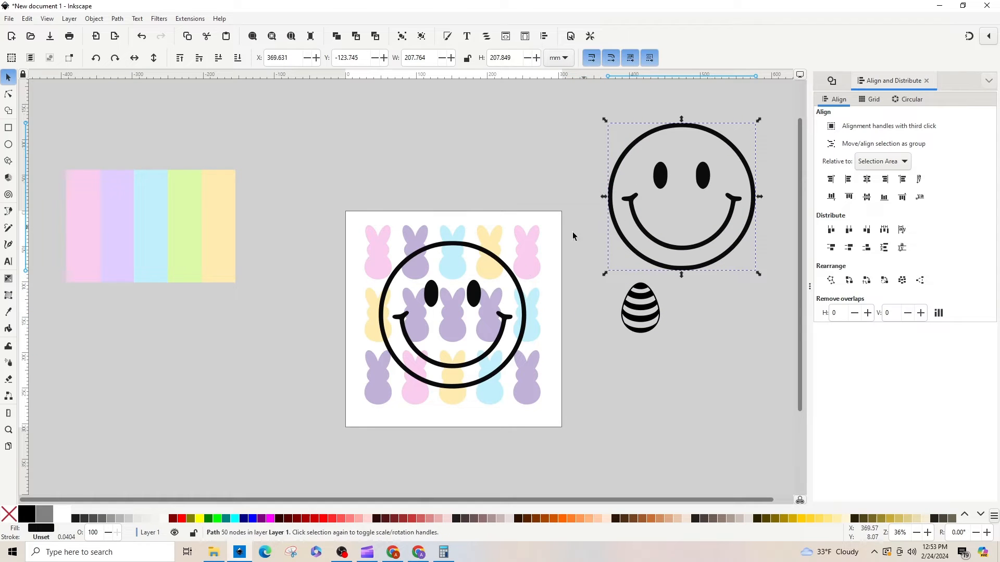
# Break apart the smiley face on the bunny pattern and union its pieces into a solid circle
pyautogui.click(474, 301)
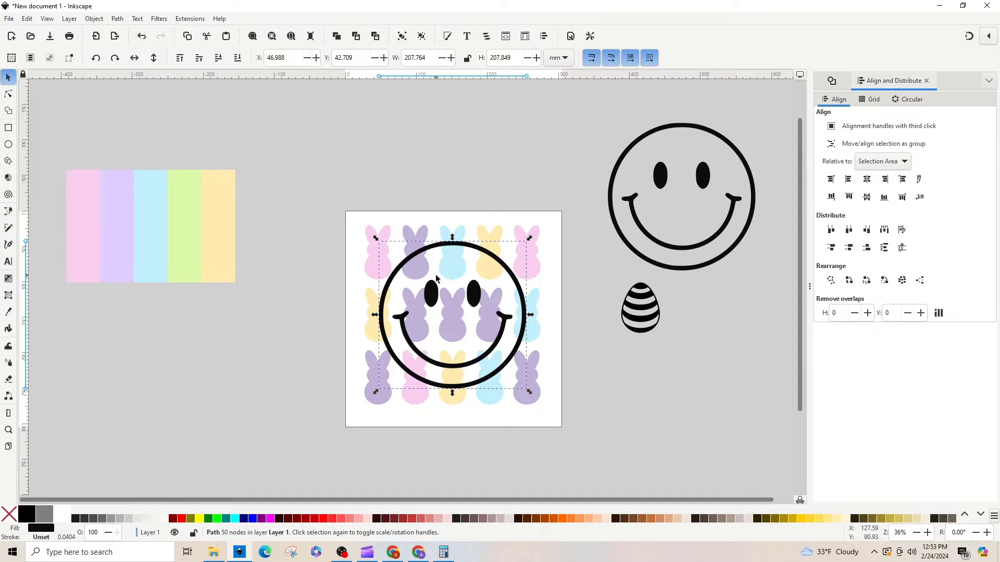
pyautogui.click(117, 19)
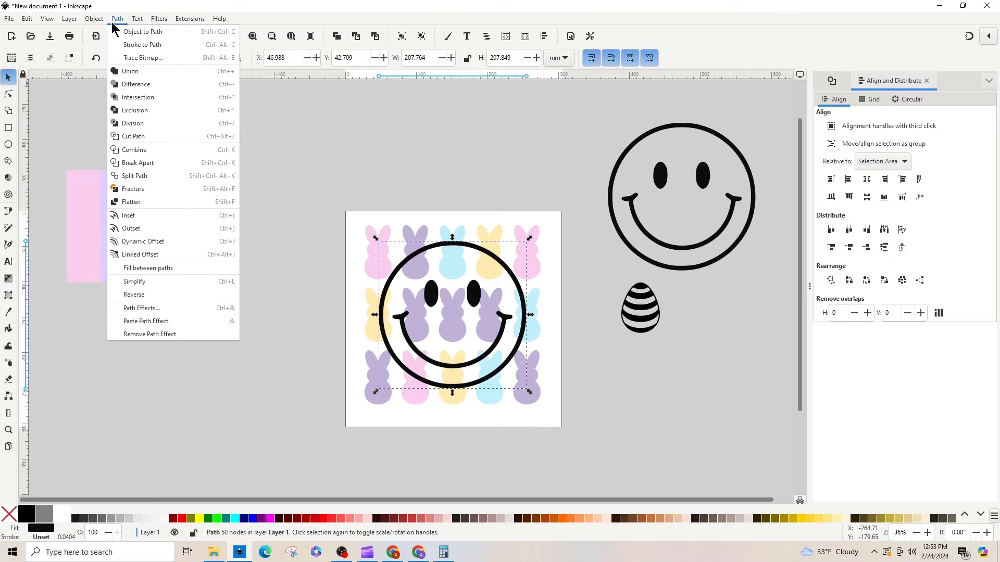
pyautogui.click(115, 165)
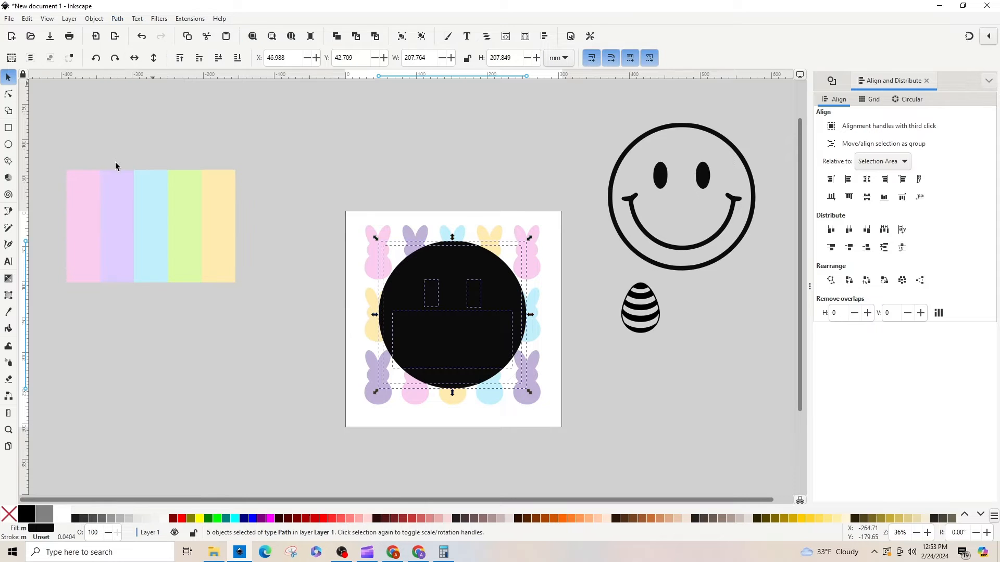
pyautogui.click(117, 18)
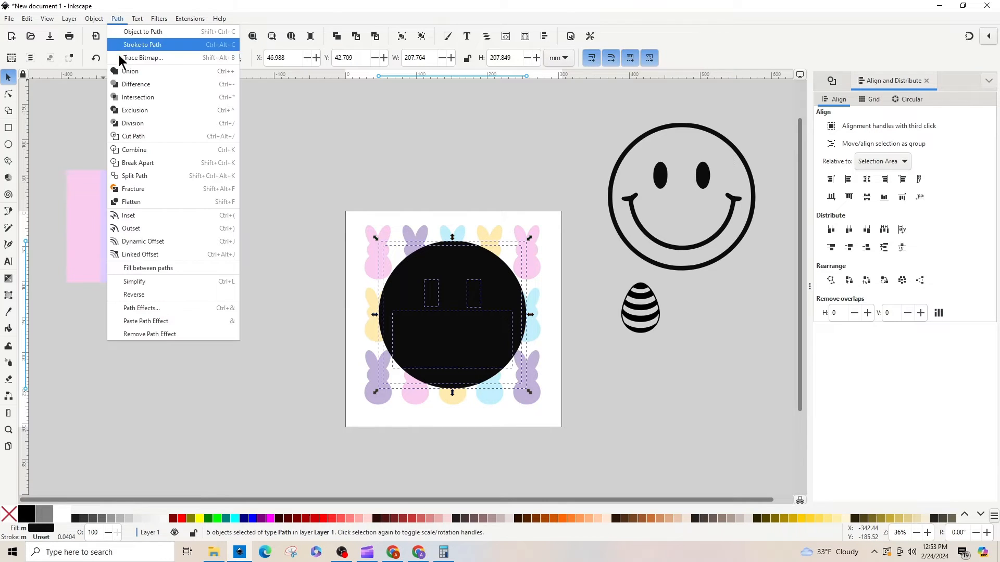
pyautogui.click(120, 75)
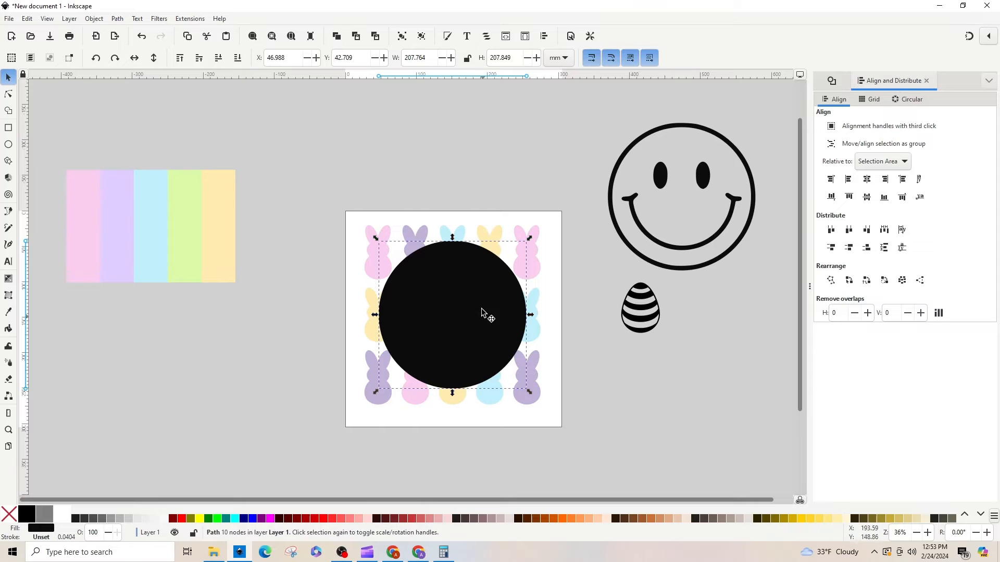
# Ungroup the bunny pattern twice into individual bunnies and clear the selection
pyautogui.click(404, 335)
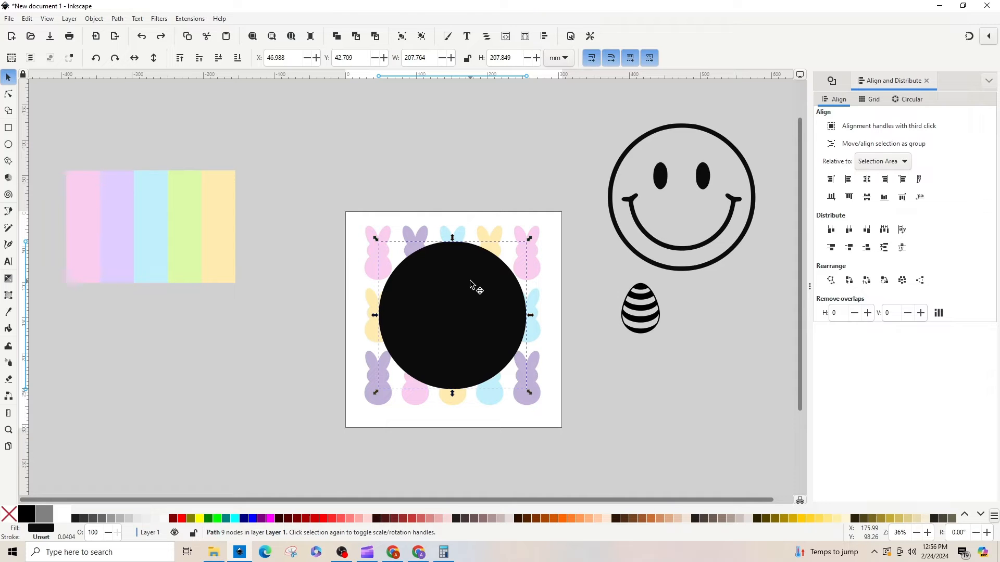
pyautogui.click(514, 234)
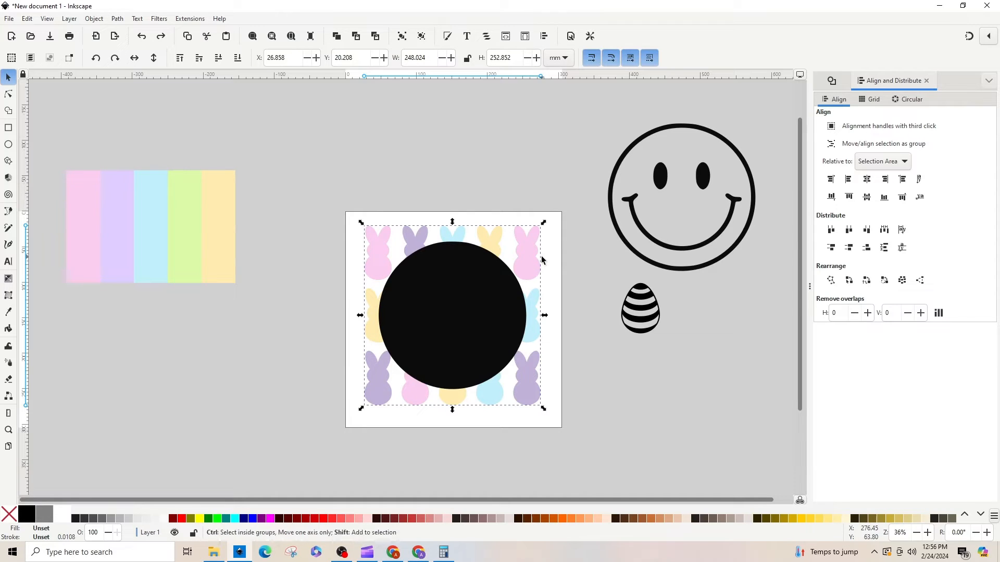
pyautogui.hotkey('ctrl', 'shift', 'g')
pyautogui.hotkey('ctrl', 'shift', 'g')
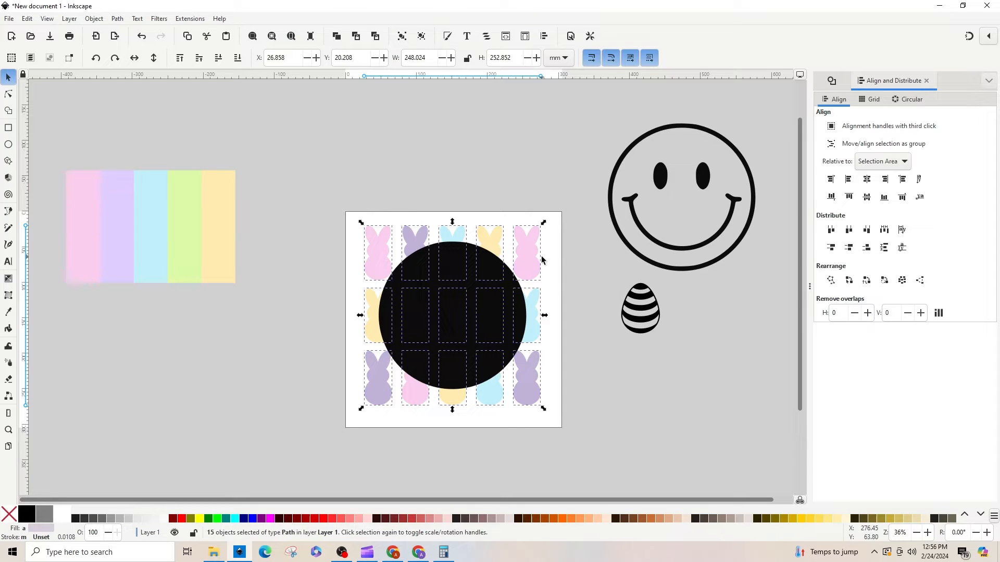
pyautogui.click(454, 174)
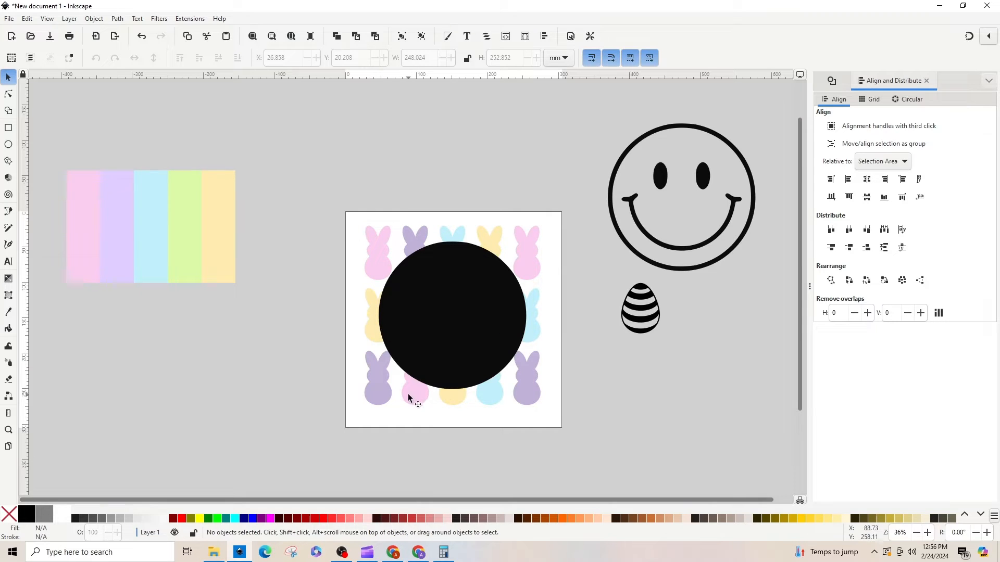
# Cut the black circle out of the purple bunny in the top row with Difference
pyautogui.click(461, 305)
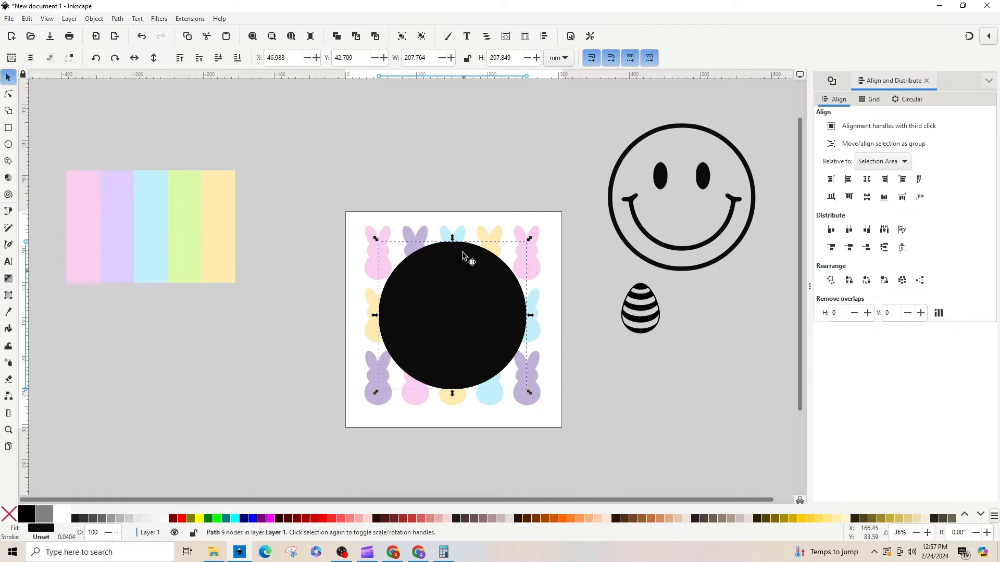
pyautogui.click(464, 148)
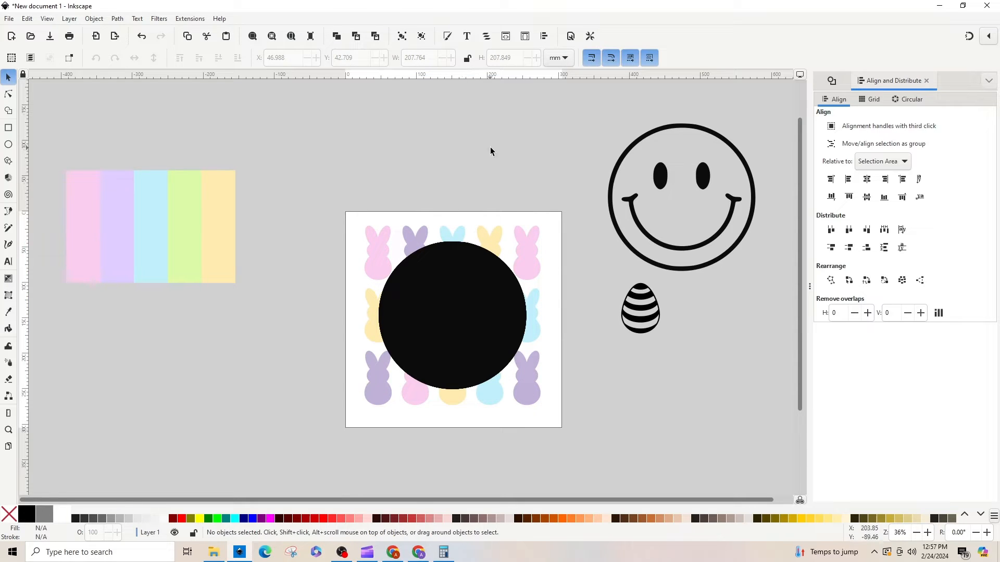
pyautogui.click(475, 306)
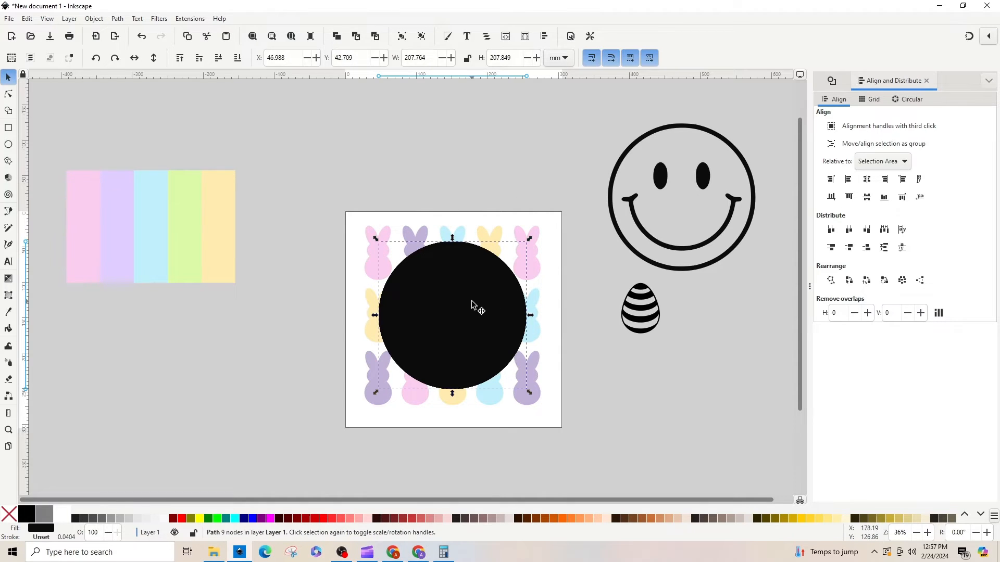
pyautogui.keyDown('shift'); pyautogui.click(411, 234); pyautogui.keyUp('shift')
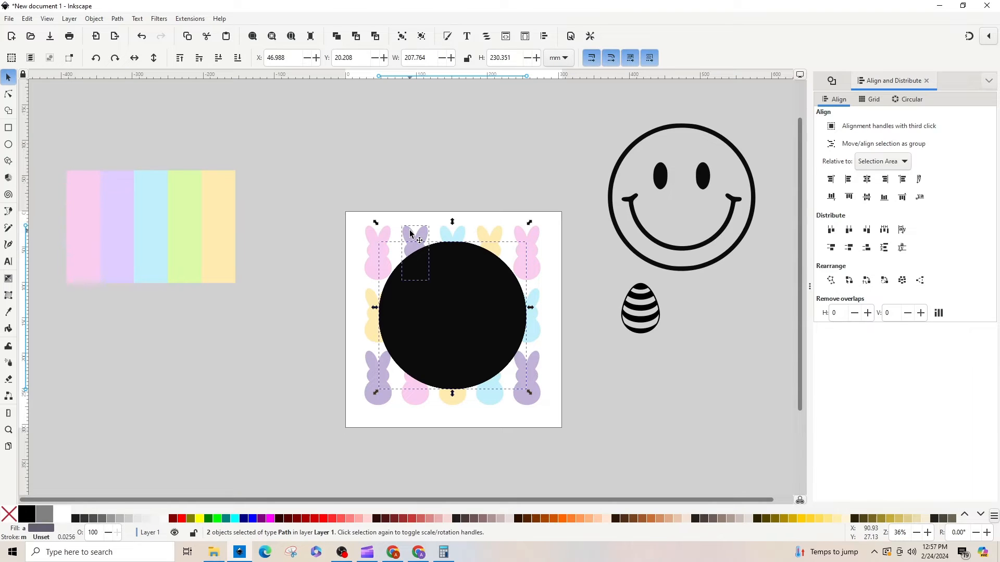
pyautogui.click(117, 19)
pyautogui.click(127, 86)
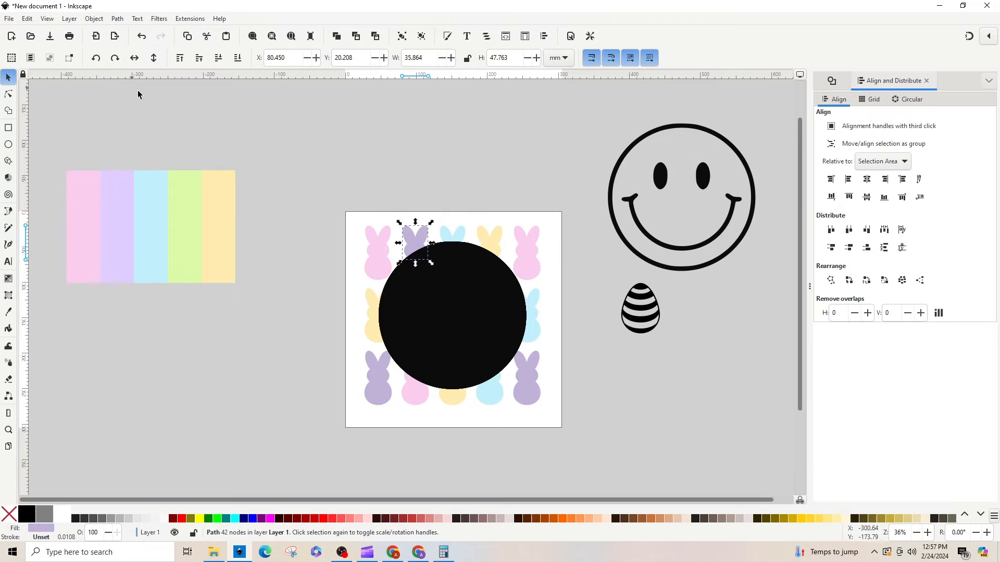
# Cut the black circle out of the blue bunny in the middle of the top row with Difference
pyautogui.click(458, 146)
pyautogui.click(449, 275)
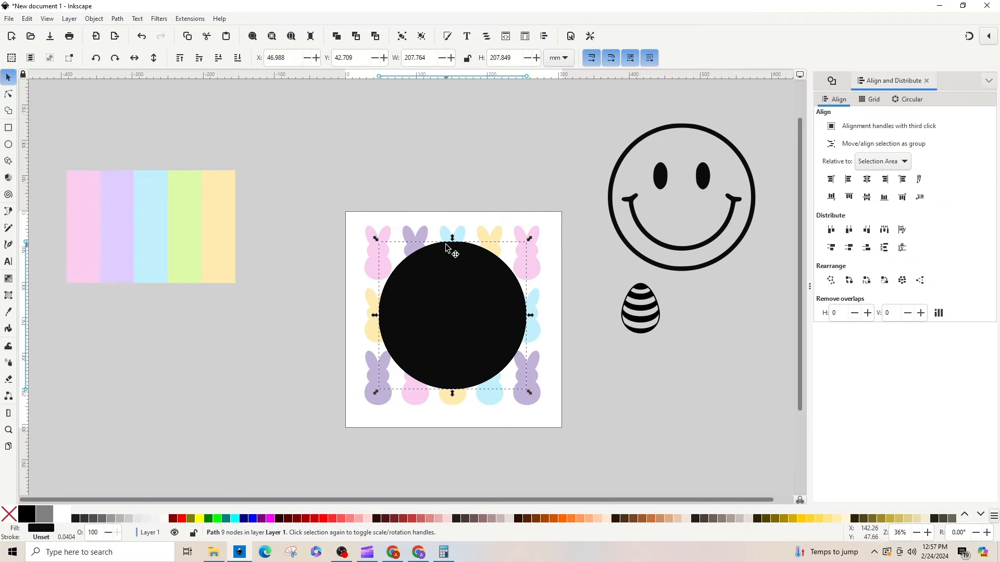
pyautogui.keyDown('shift'); pyautogui.click(443, 233); pyautogui.keyUp('shift')
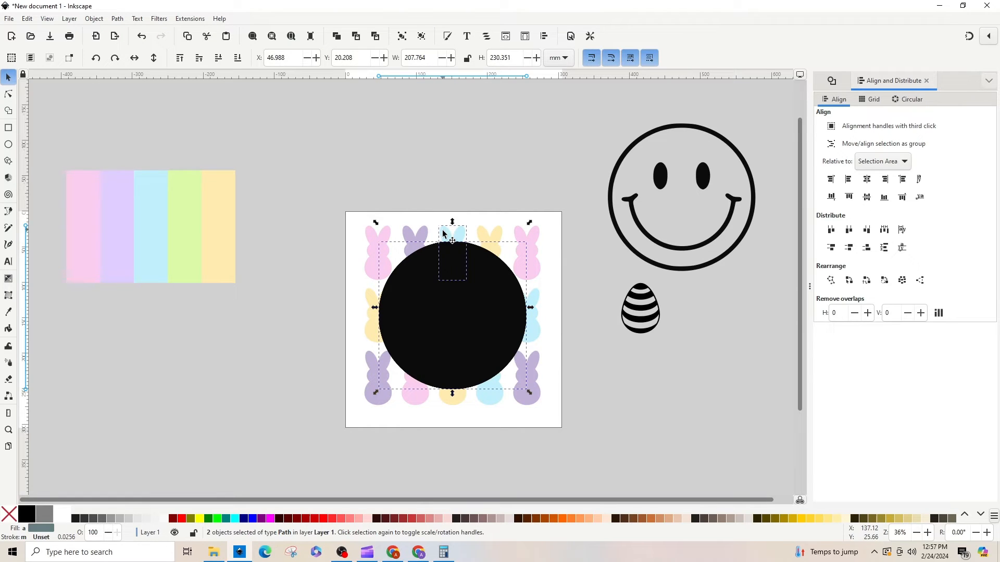
pyautogui.click(117, 19)
pyautogui.click(132, 85)
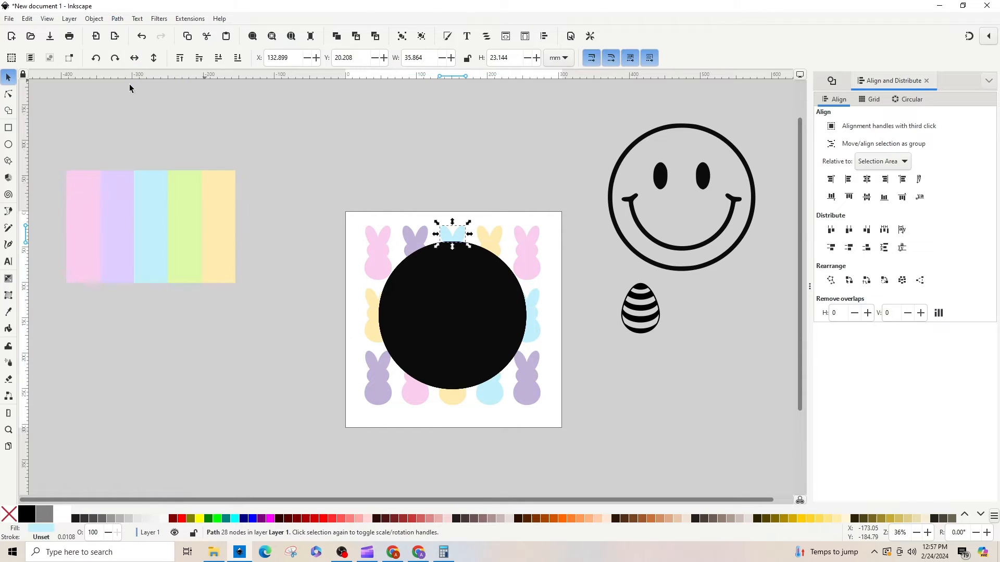
# Cut the black circle out of the yellow bunny in the top row with Difference and clear the selection
pyautogui.click(488, 310)
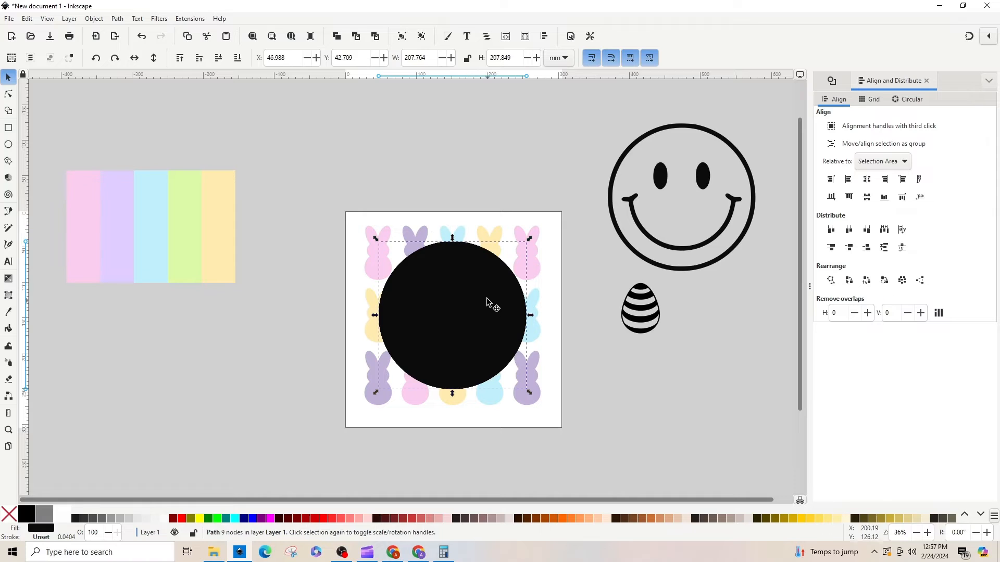
pyautogui.keyDown('shift'); pyautogui.click(483, 235); pyautogui.keyUp('shift')
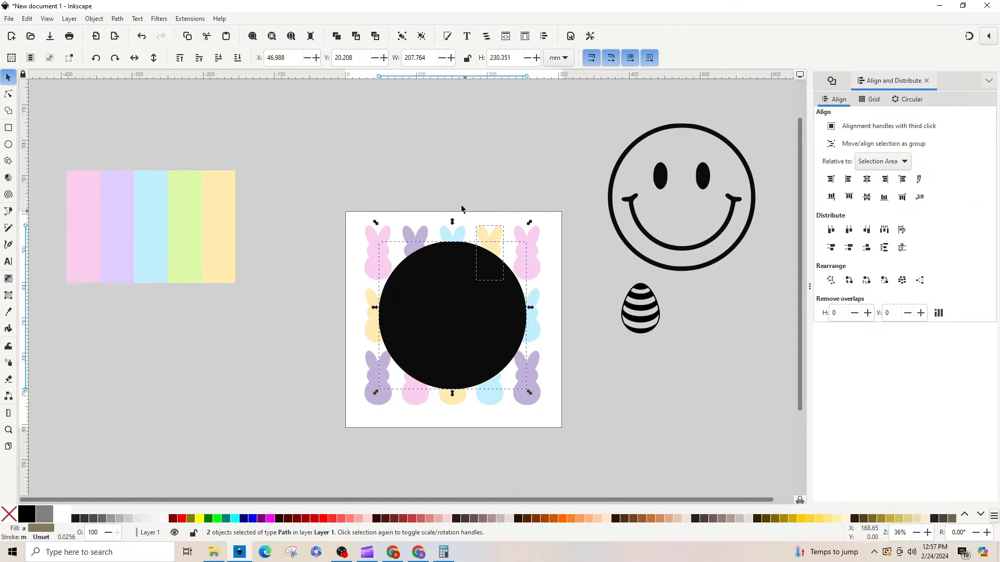
pyautogui.click(117, 19)
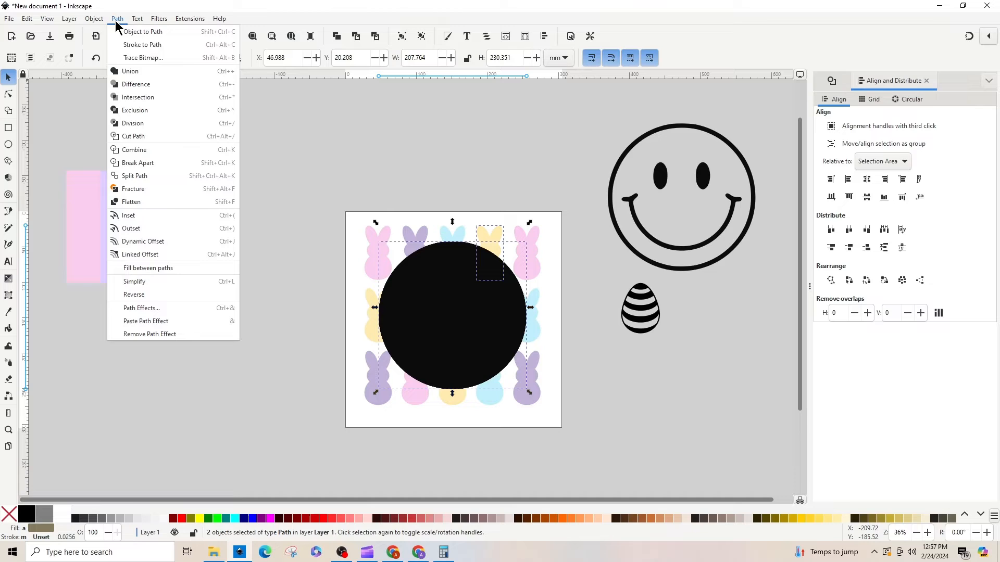
pyautogui.click(144, 86)
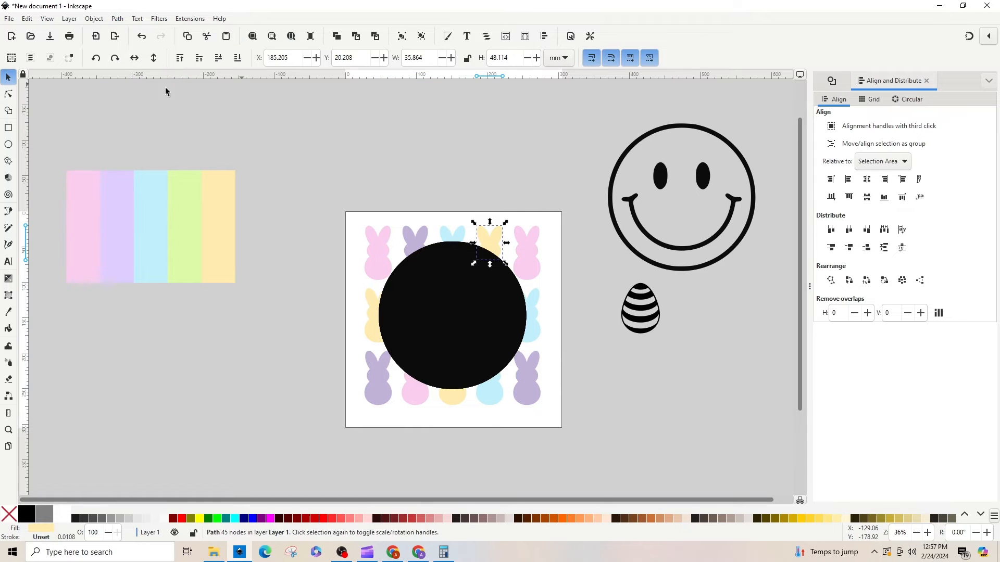
pyautogui.click(305, 148)
# Subtract the black circle from the outer yellow bunny and the outer blue bunny of the middle row with Difference
pyautogui.click(419, 330)
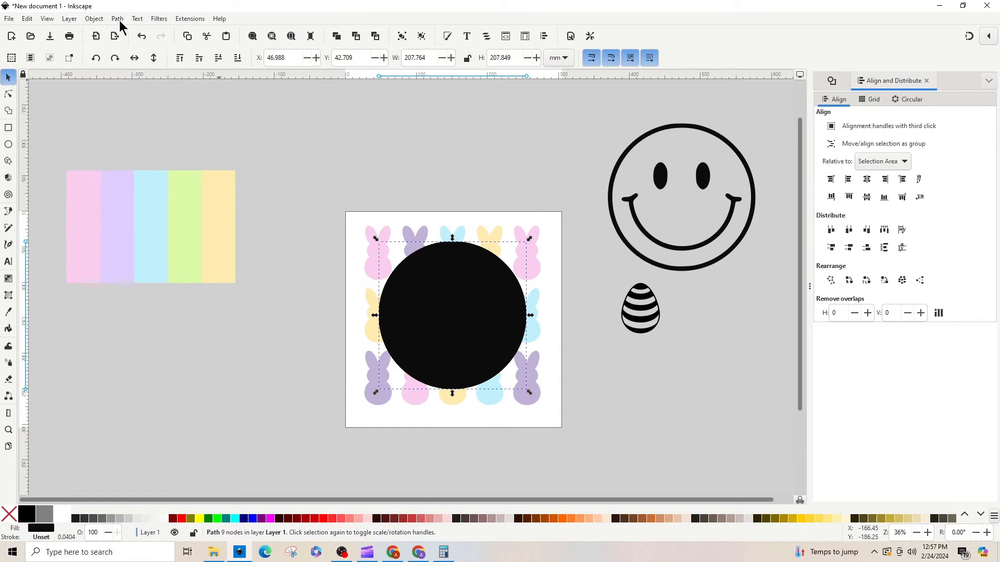
pyautogui.keyDown('shift'); pyautogui.click(372, 339); pyautogui.keyUp('shift')
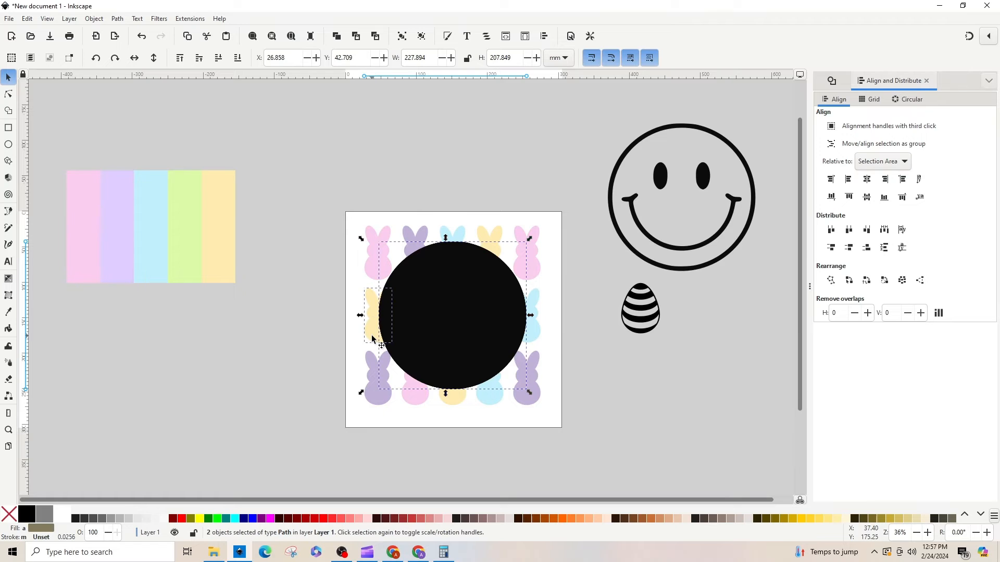
pyautogui.click(117, 19)
pyautogui.click(129, 85)
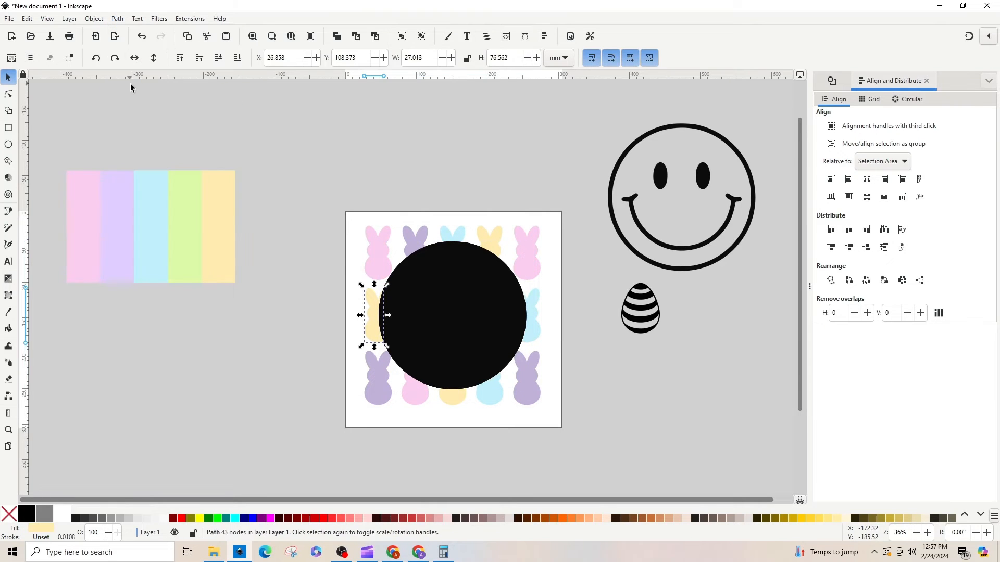
pyautogui.click(476, 297)
pyautogui.keyDown('shift'); pyautogui.click(532, 330); pyautogui.keyUp('shift')
pyautogui.click(117, 19)
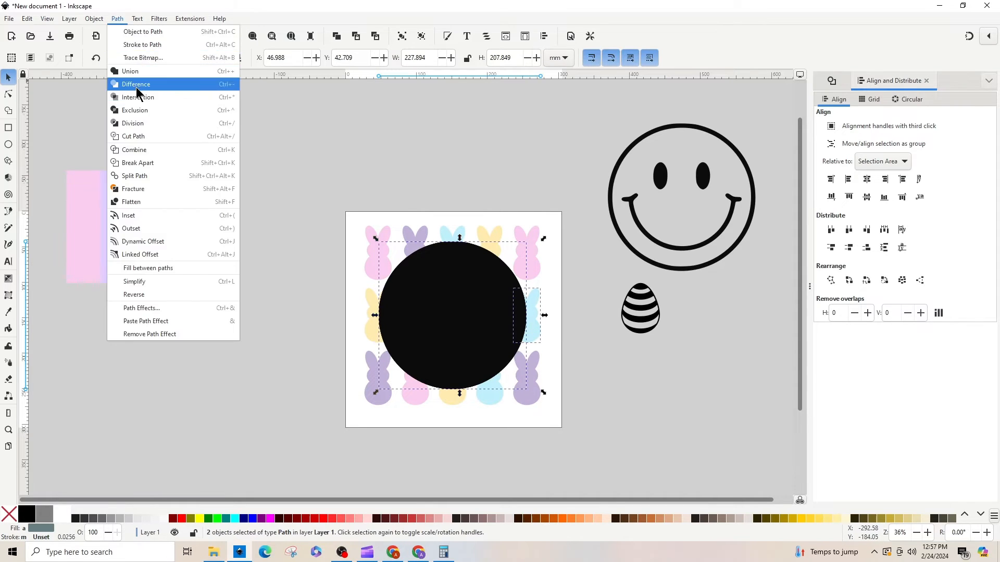
pyautogui.click(129, 85)
# Subtract the black circle from the pink bunny and the yellow bunny in the bottom row with Difference
pyautogui.click(420, 312)
pyautogui.keyDown('shift'); pyautogui.click(402, 405); pyautogui.keyUp('shift')
pyautogui.click(117, 19)
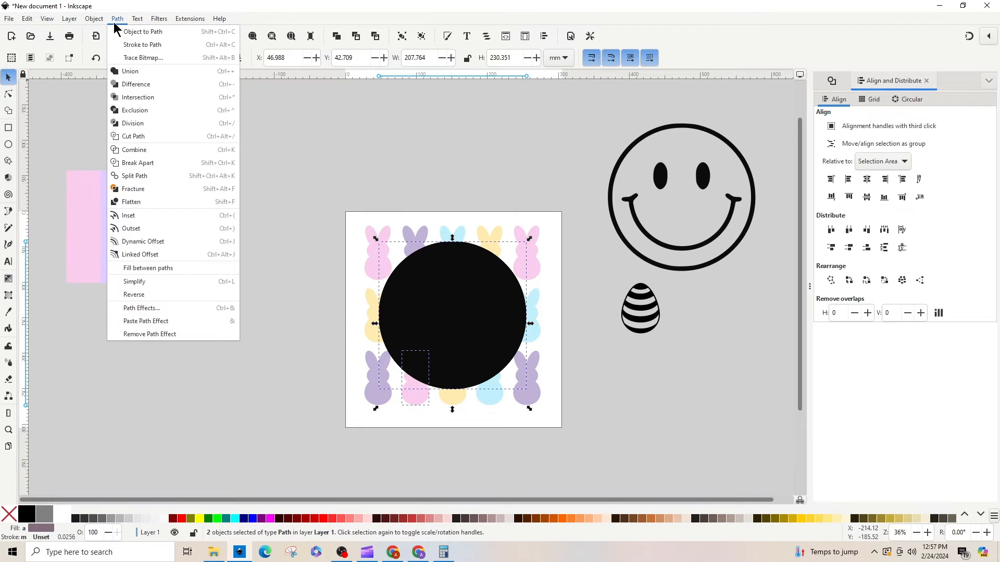
pyautogui.click(129, 85)
pyautogui.click(451, 306)
pyautogui.keyDown('shift'); pyautogui.click(453, 402); pyautogui.keyUp('shift')
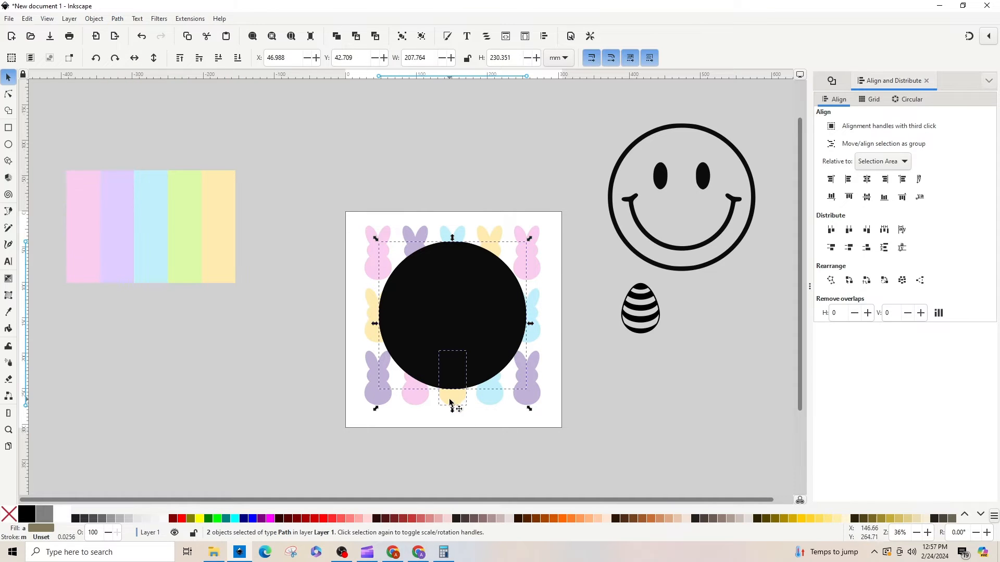
pyautogui.click(117, 19)
pyautogui.click(136, 84)
# Cut the black circle out of the blue bunny in the bottom row with Difference and clear the selection
pyautogui.click(462, 317)
pyautogui.keyDown('shift'); pyautogui.click(491, 409); pyautogui.keyUp('shift')
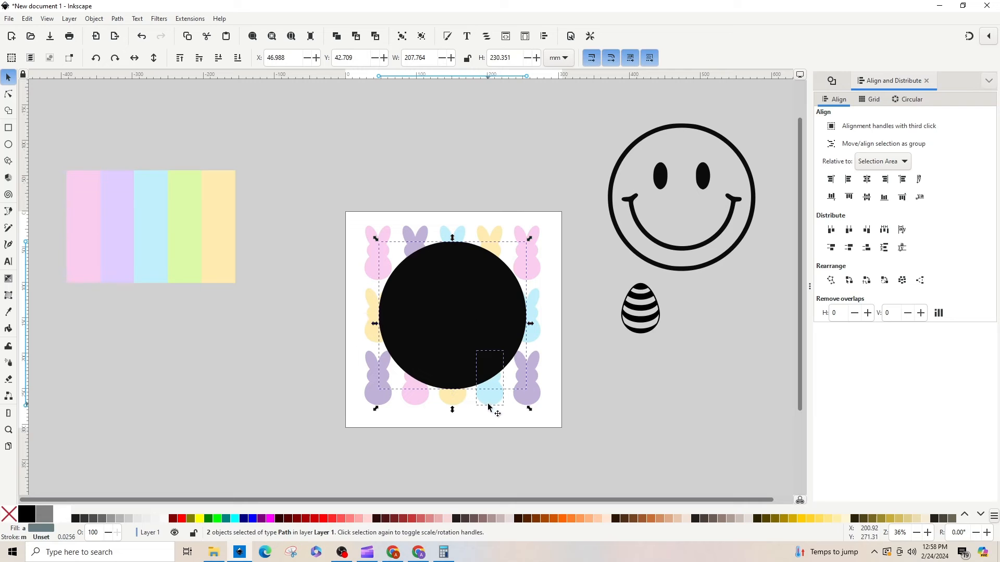
pyautogui.click(117, 19)
pyautogui.click(136, 86)
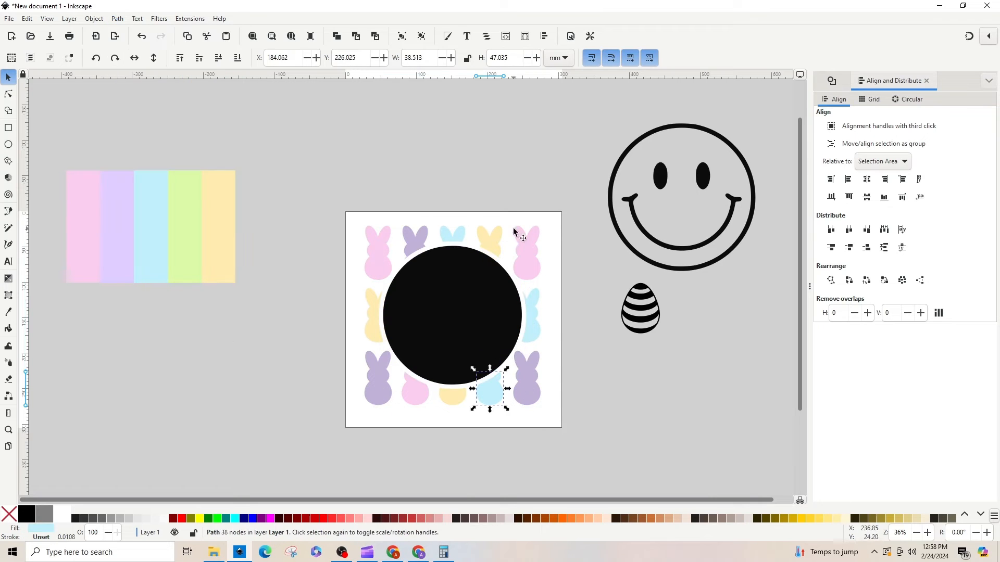
pyautogui.click(580, 385)
# Delete the remaining black circle and the three whole purple bunnies in the centre of the pattern
pyautogui.click(476, 323)
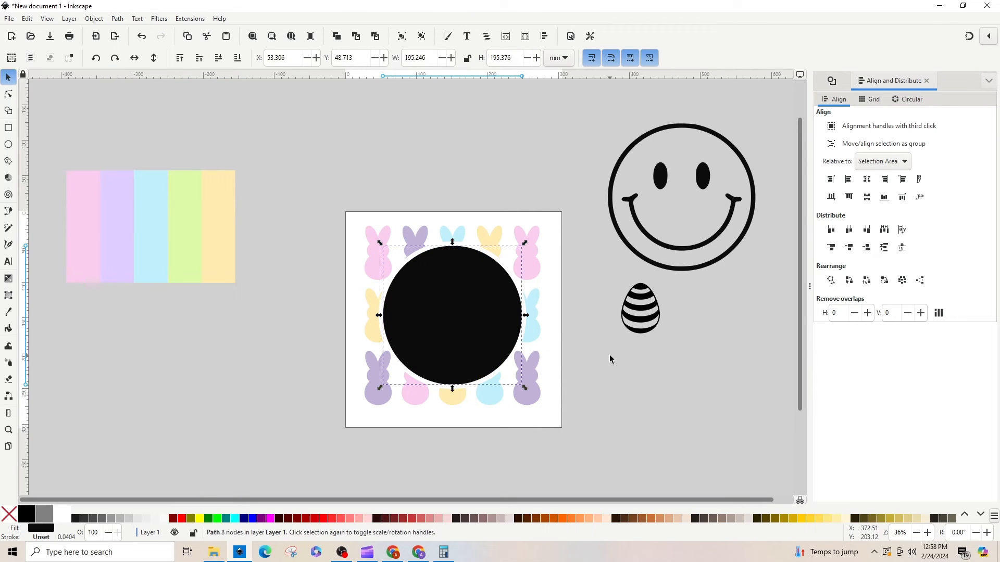
pyautogui.press('Delete')
pyautogui.click(448, 330)
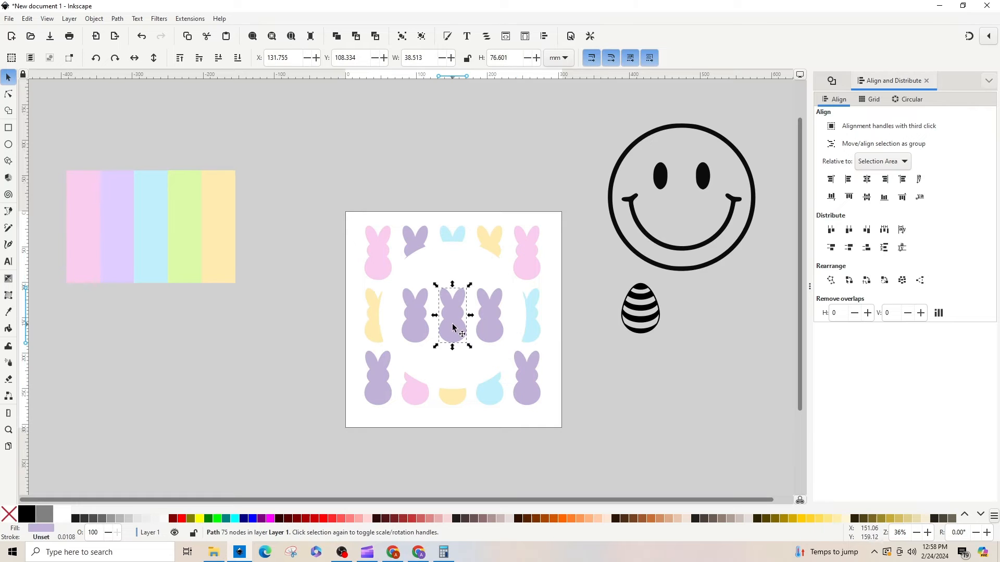
pyautogui.press('Delete')
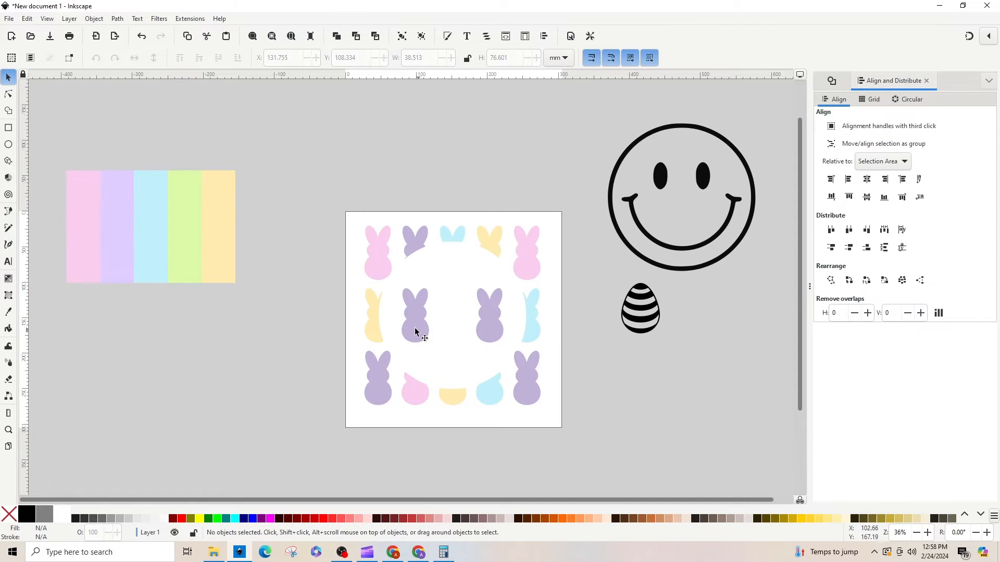
pyautogui.click(416, 328)
pyautogui.press('Delete')
pyautogui.click(485, 326)
pyautogui.press('Delete')
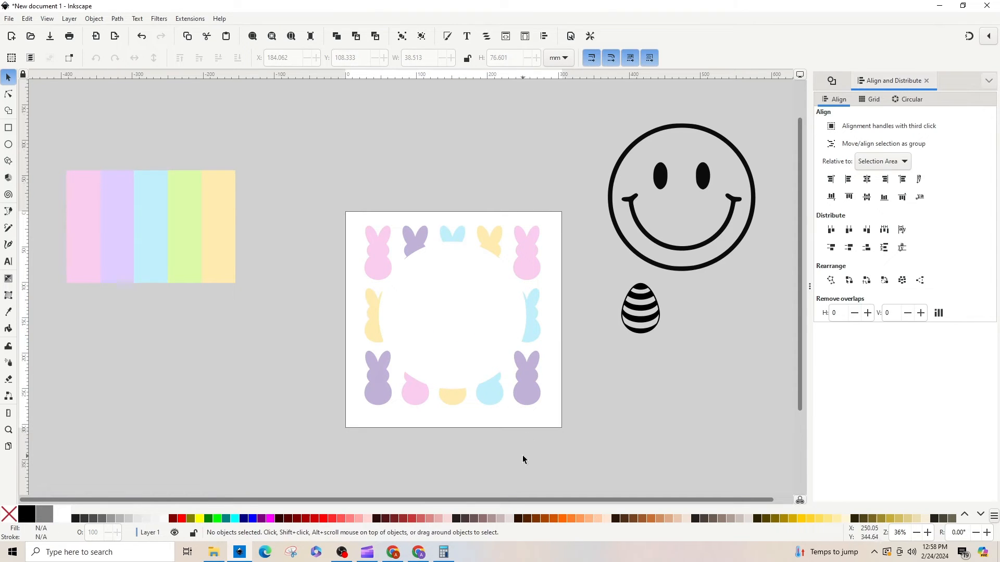
# Move the smiley face into the round opening of the bunny pattern and scale it to about 199 mm wide
pyautogui.click(706, 183)
pyautogui.press('n')
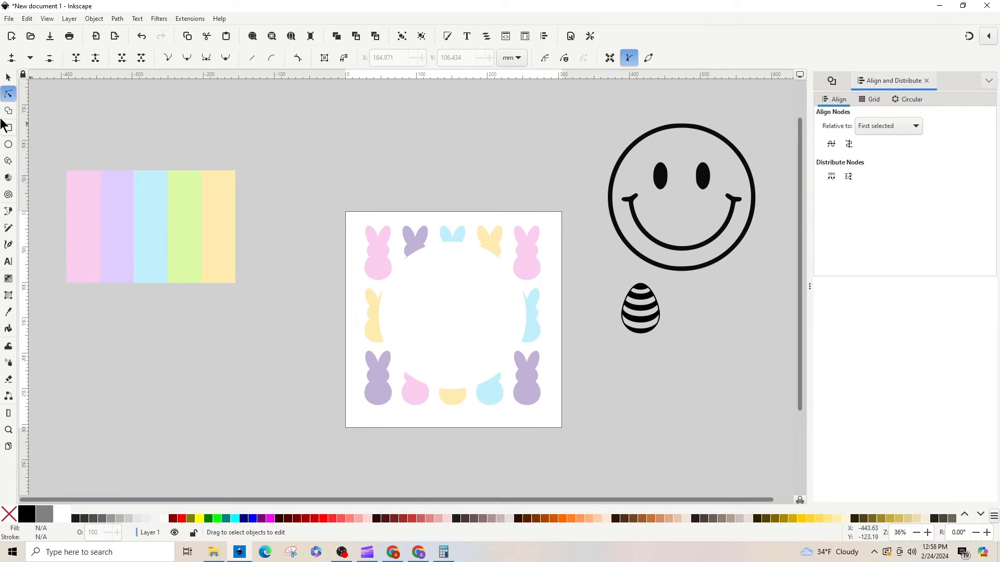
pyautogui.click(8, 78)
pyautogui.moveTo(699, 194); pyautogui.dragTo(472, 308)
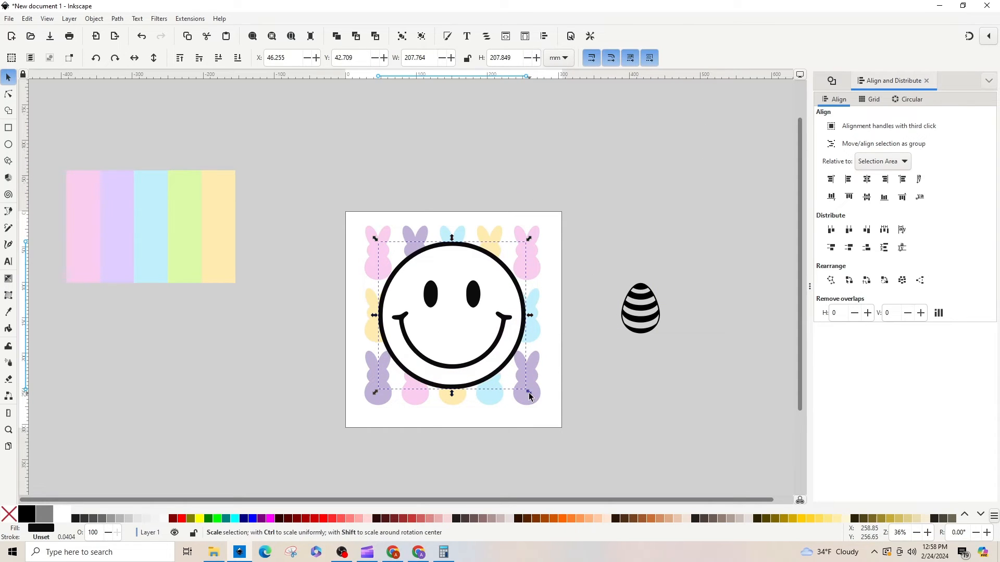
pyautogui.moveTo(530, 394); pyautogui.dragTo(525, 393)
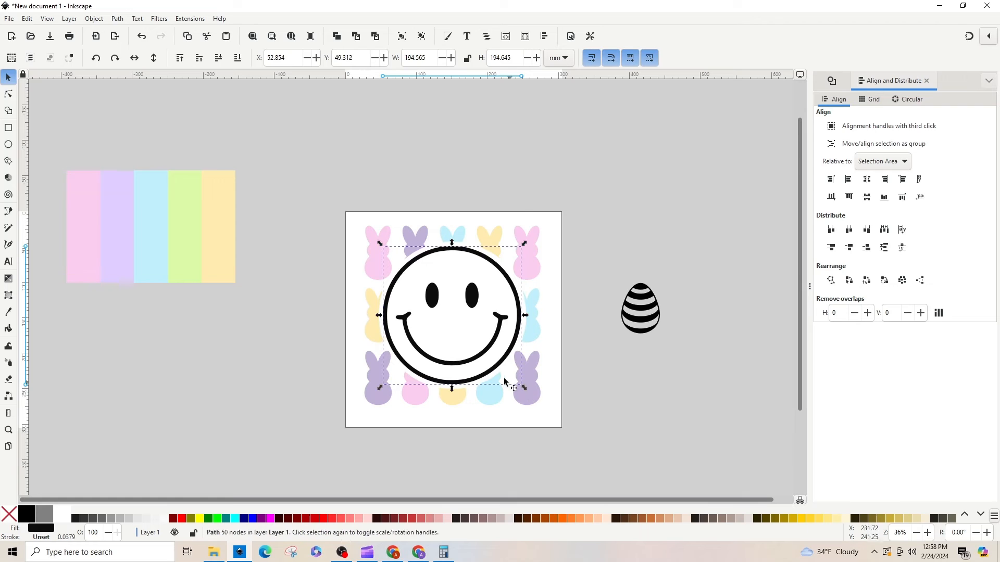
pyautogui.moveTo(471, 304); pyautogui.dragTo(472, 303)
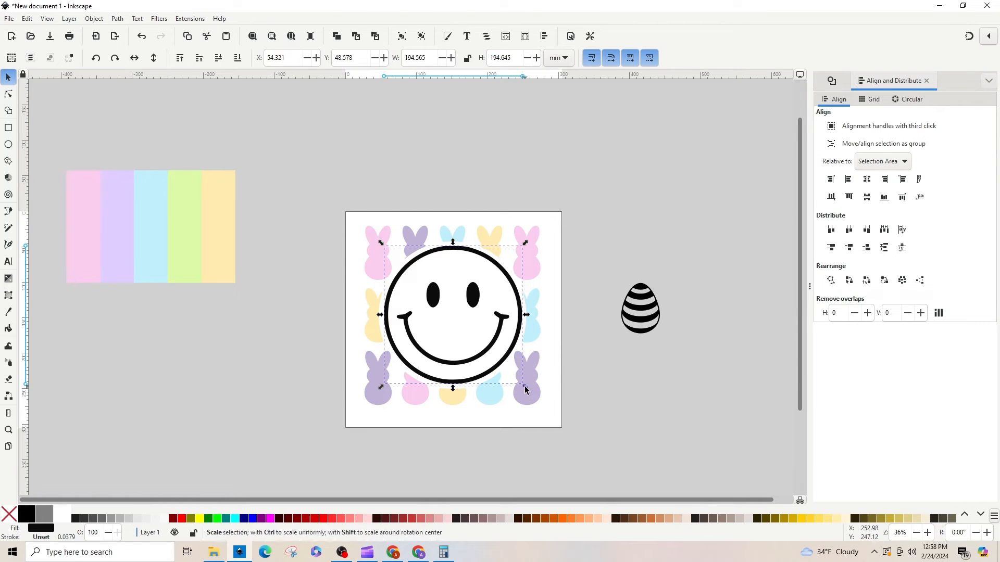
pyautogui.moveTo(525, 394); pyautogui.dragTo(530, 391)
# Move the smiley face off the page and group all the bunny pieces of the pattern
pyautogui.moveTo(479, 289); pyautogui.dragTo(667, 153)
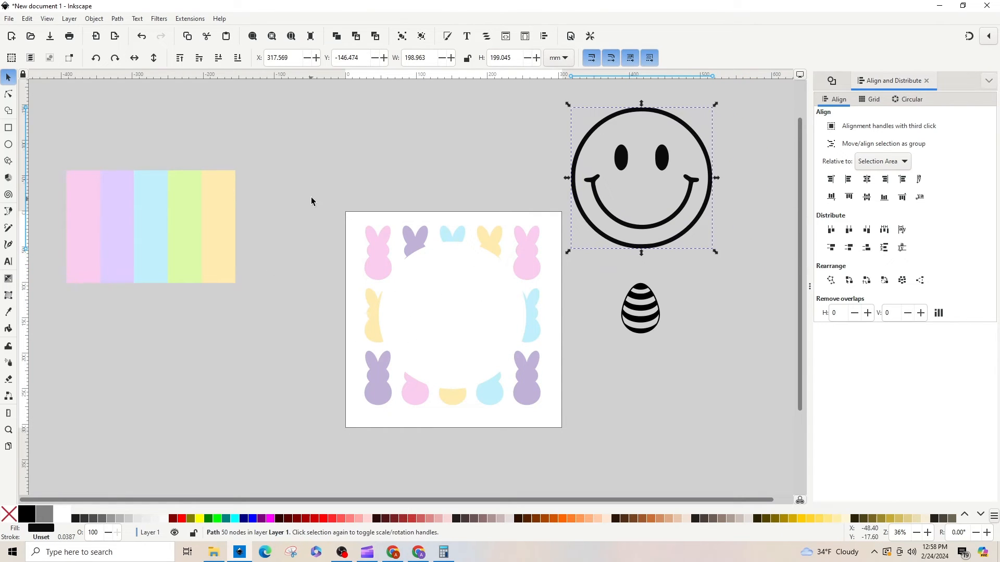
pyautogui.moveTo(316, 163); pyautogui.dragTo(548, 457)
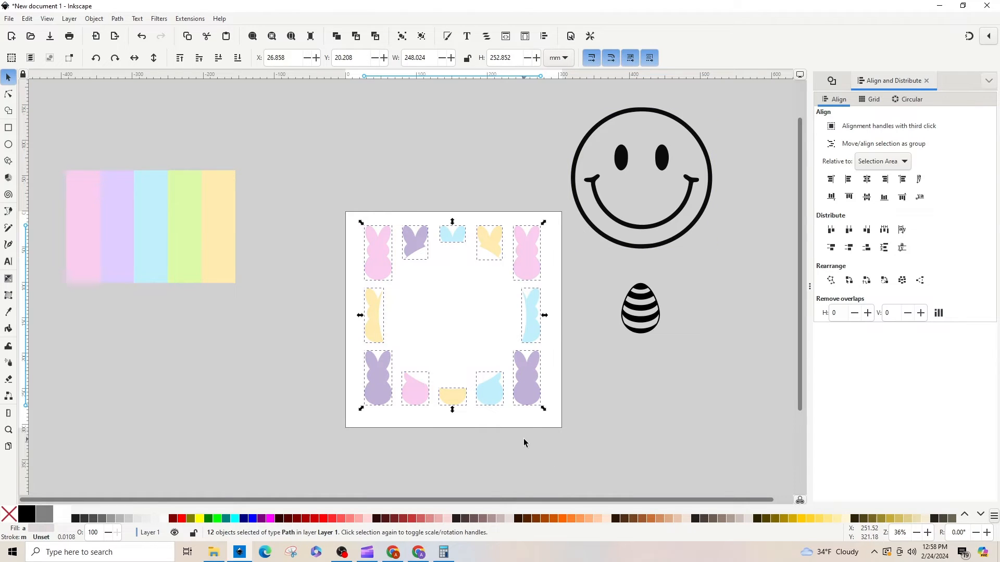
pyautogui.hotkey('ctrl', 'g')
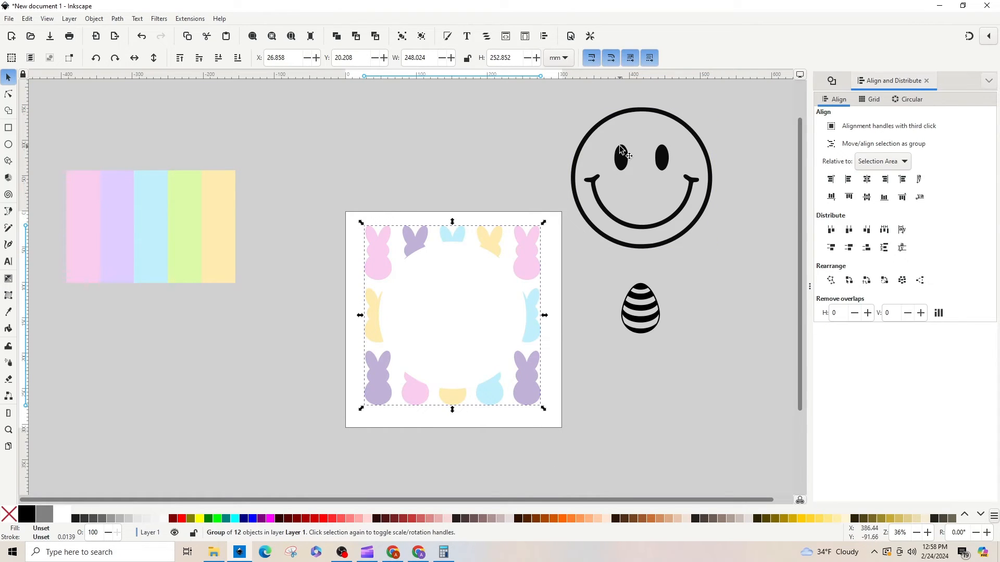
# Move the smiley face back into the bunny frame and center it vertically with the bunny group
pyautogui.moveTo(619, 162); pyautogui.dragTo(432, 296)
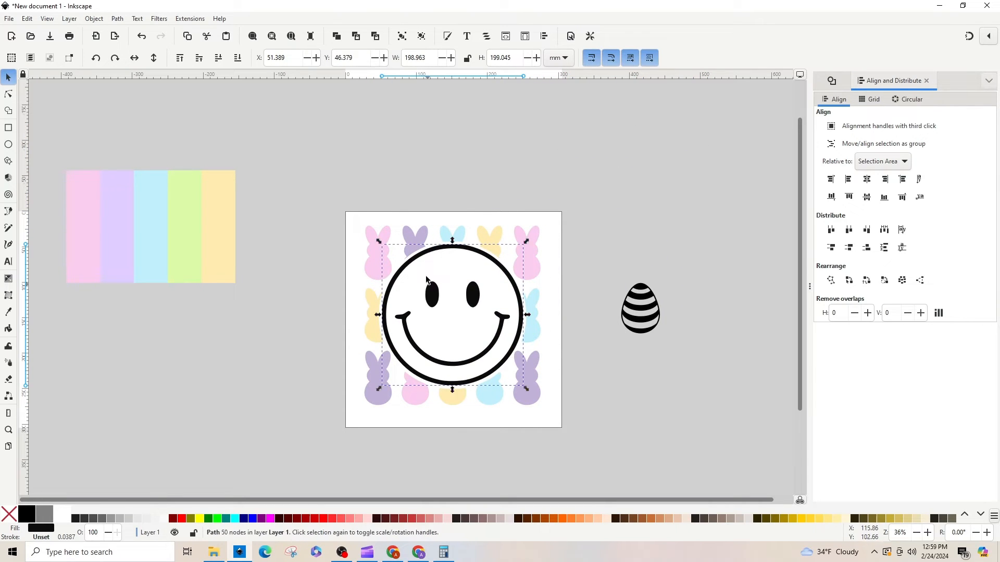
pyautogui.keyDown('shift'); pyautogui.click(443, 234); pyautogui.keyUp('shift')
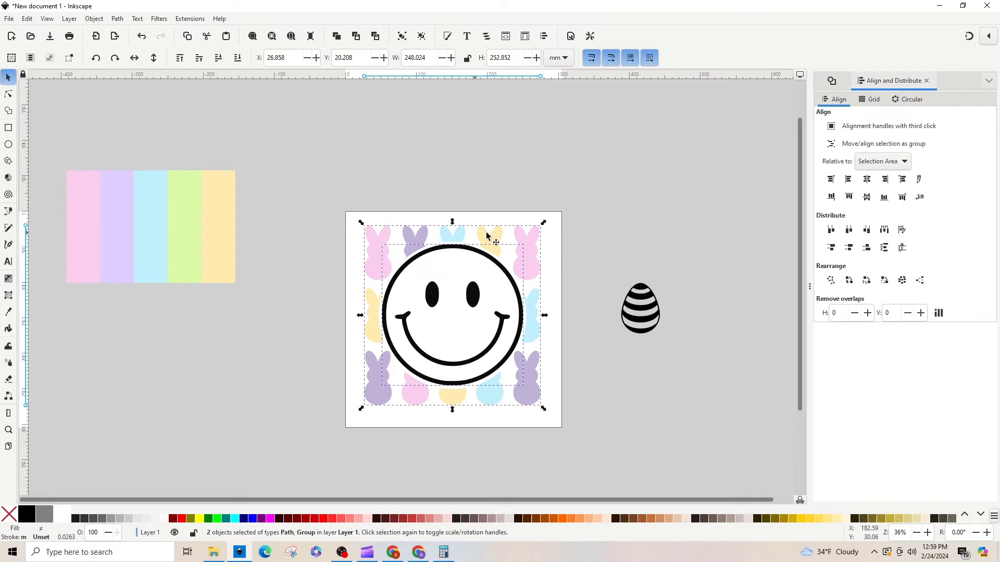
pyautogui.click(865, 201)
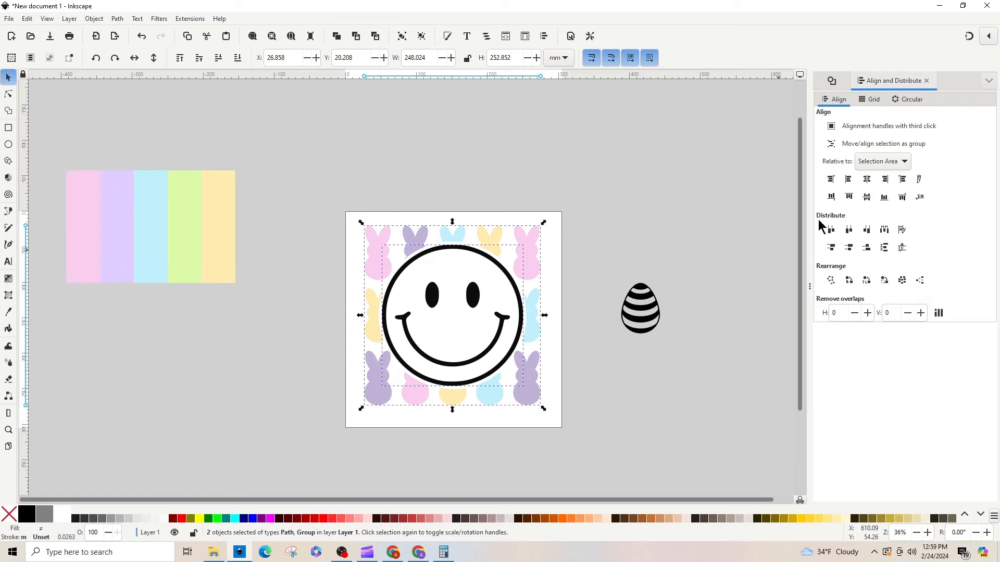
# Duplicate the smiley face and place the copy on the empty canvas above the striped egg
pyautogui.press('n')
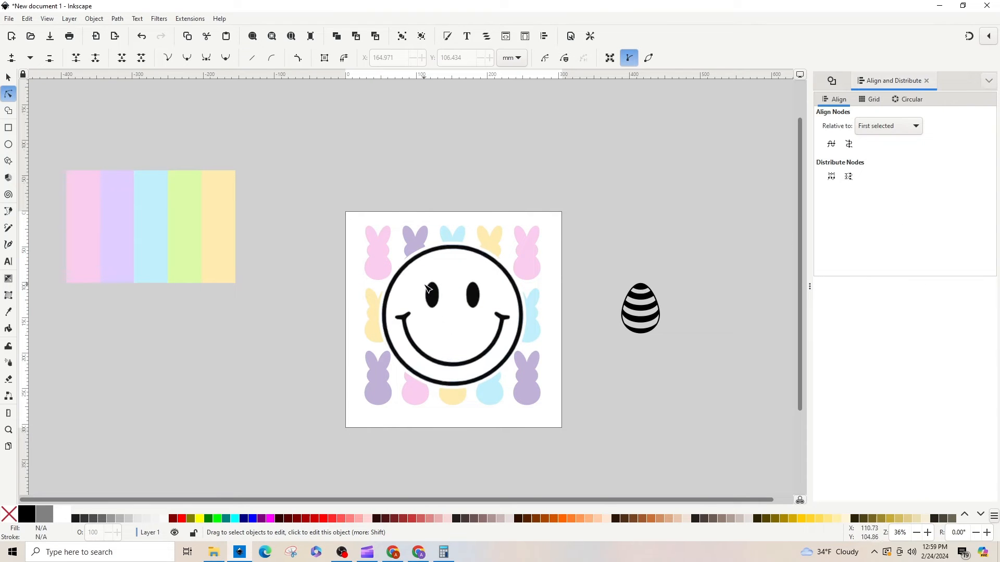
pyautogui.click(437, 298)
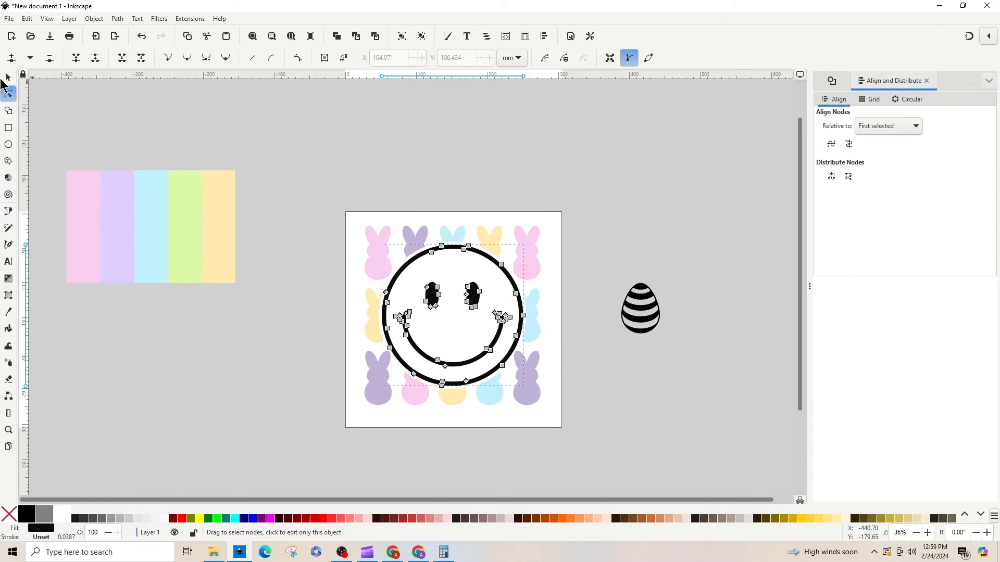
pyautogui.click(4, 79)
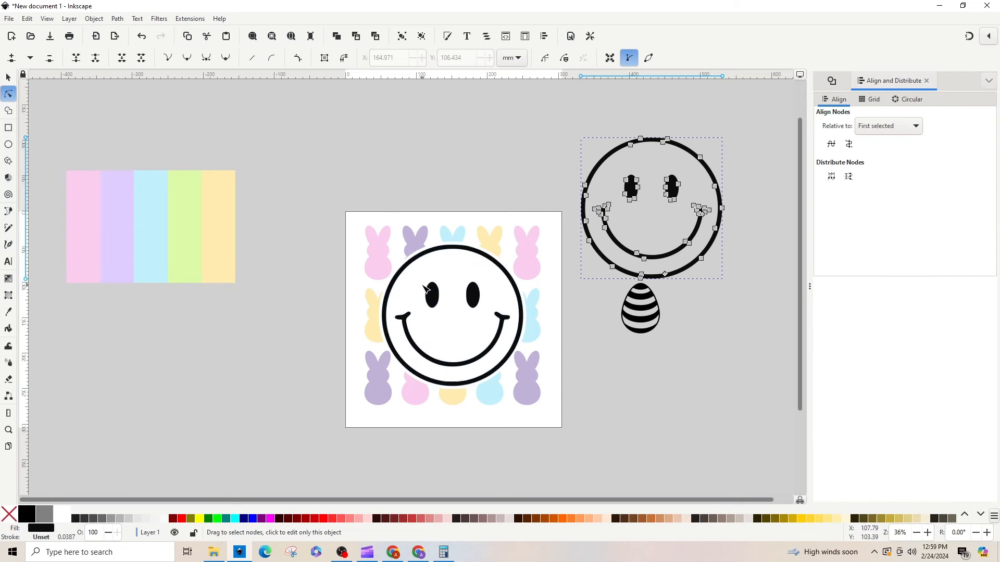
# Delete the nodes of both eyes from the smiley copy beside the page
pyautogui.click(429, 291)
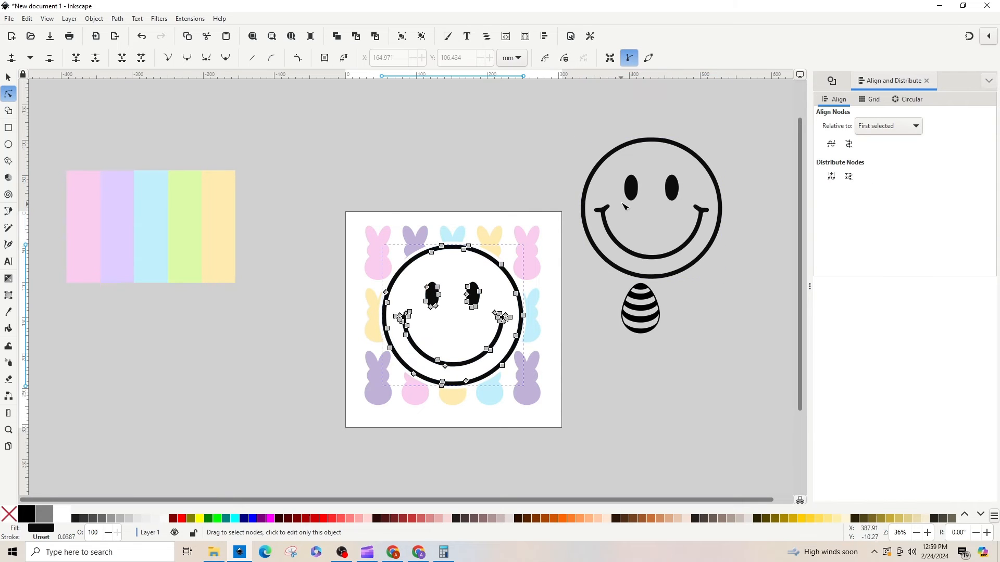
pyautogui.click(629, 187)
pyautogui.moveTo(620, 171); pyautogui.dragTo(677, 221)
pyautogui.press('Delete')
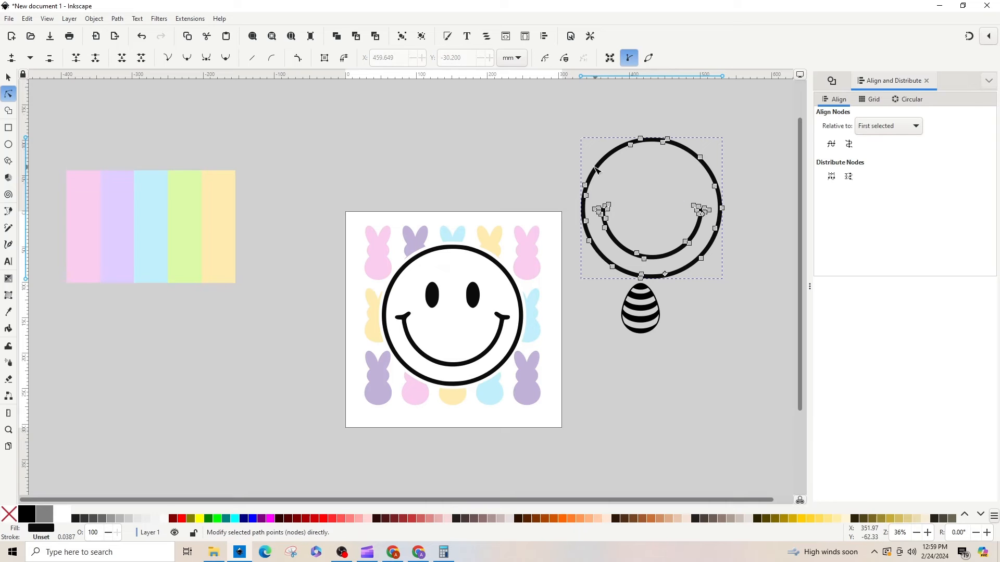
# Delete all outer circle nodes from the smiley copy so only the mouth is left, and move the mouth above the page
pyautogui.moveTo(591, 155); pyautogui.dragTo(739, 205)
pyautogui.press('Delete')
pyautogui.press('Delete')
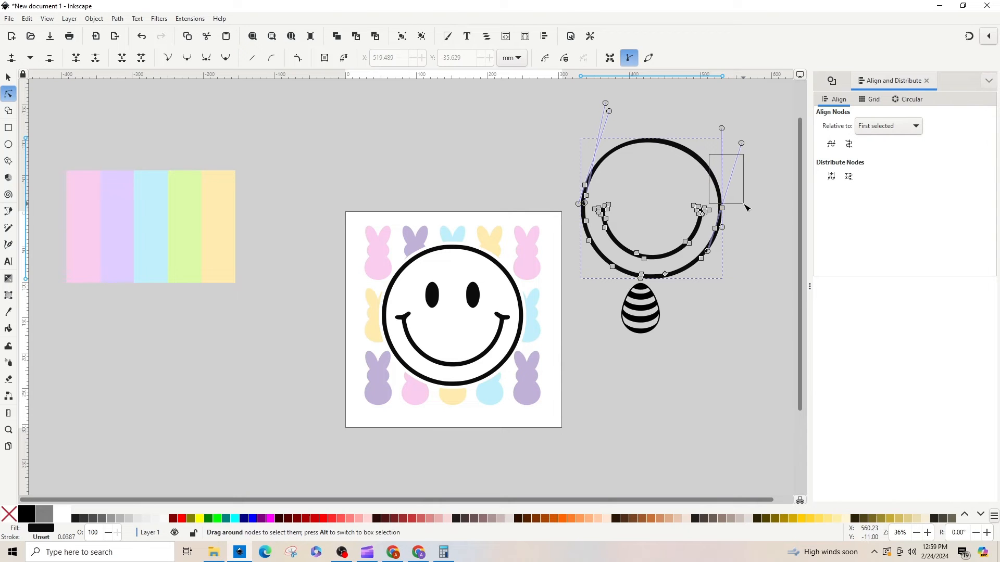
pyautogui.moveTo(740, 301); pyautogui.dragTo(713, 170)
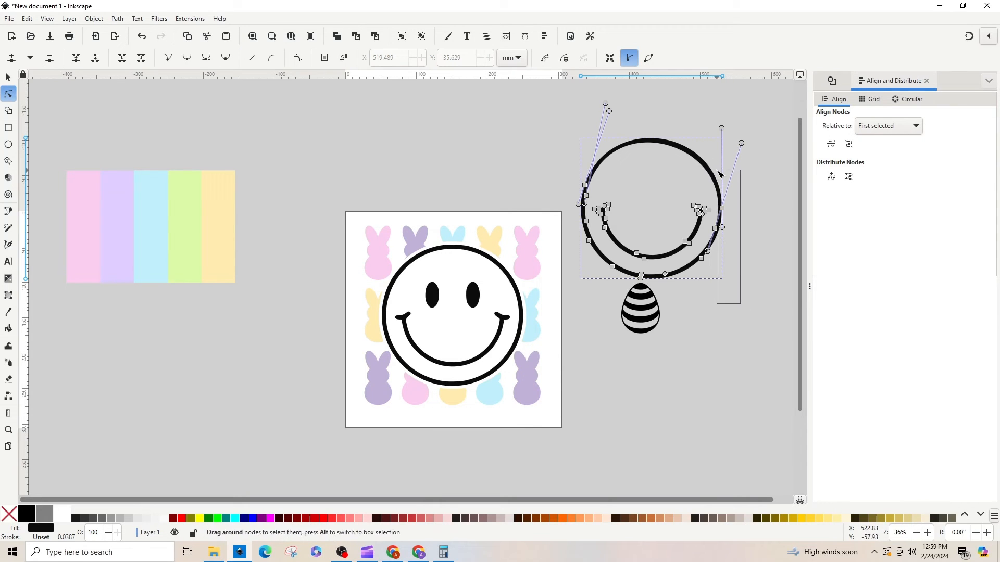
pyautogui.press('Delete')
pyautogui.moveTo(747, 309); pyautogui.dragTo(721, 258)
pyautogui.press('Delete')
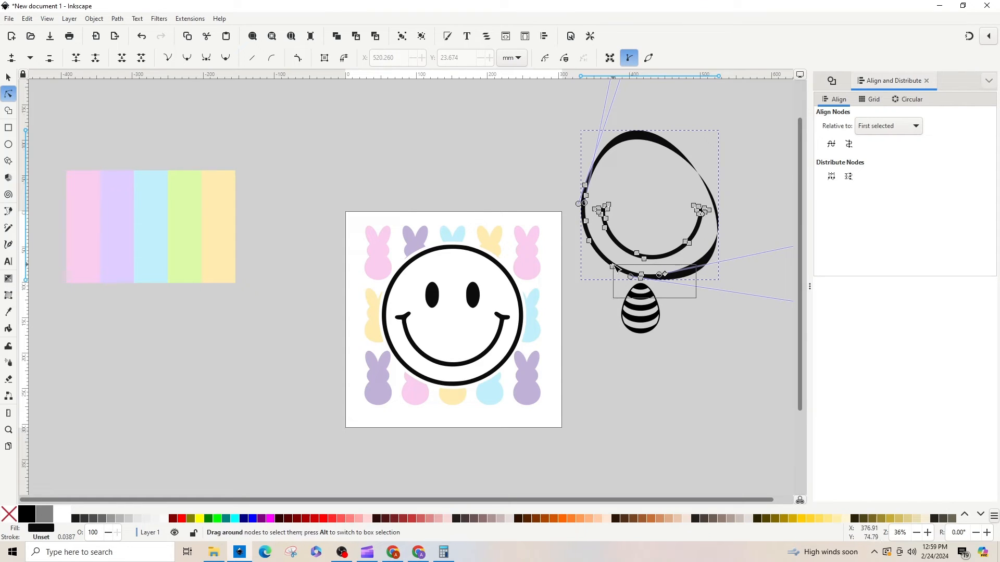
pyautogui.click(604, 262)
pyautogui.moveTo(604, 264)
pyautogui.mouseDown()
pyautogui.moveTo(573, 151)
pyautogui.moveTo(597, 250)
pyautogui.mouseUp()
pyautogui.press('Delete')
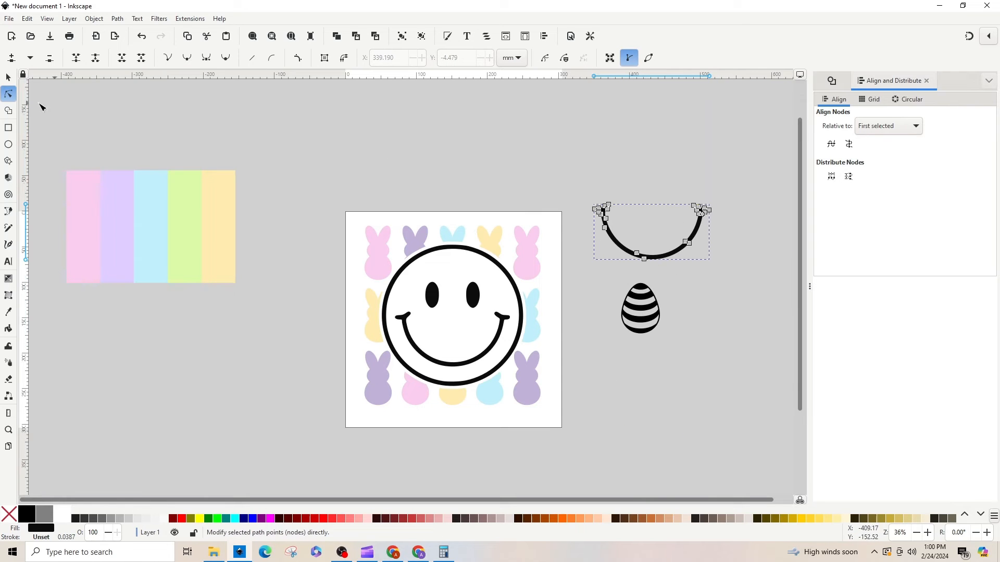
pyautogui.click(8, 77)
pyautogui.moveTo(604, 219); pyautogui.dragTo(414, 157)
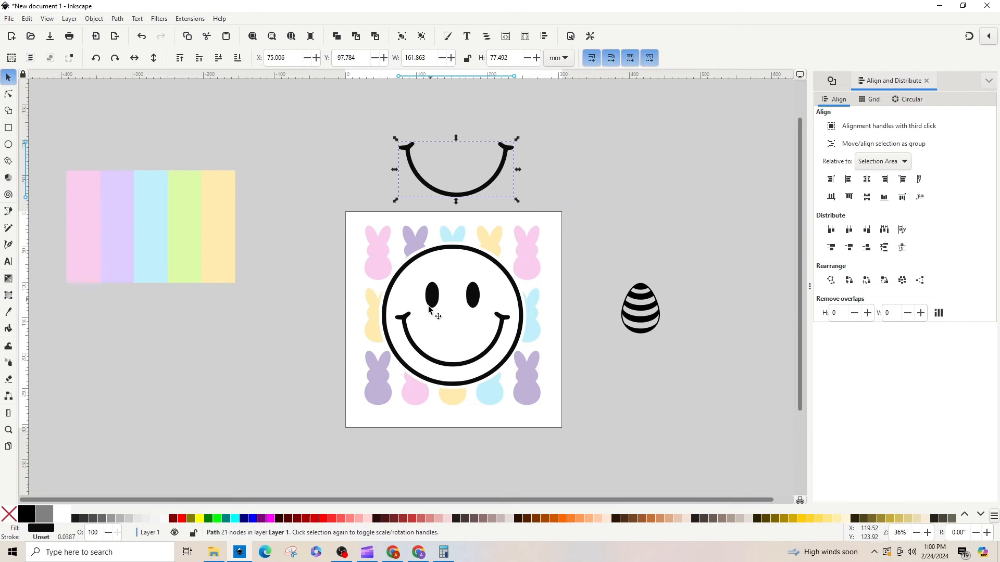
# Delete the eye and mouth nodes from the smiley inside the bunny frame, keeping only its outer circle
pyautogui.click(8, 93)
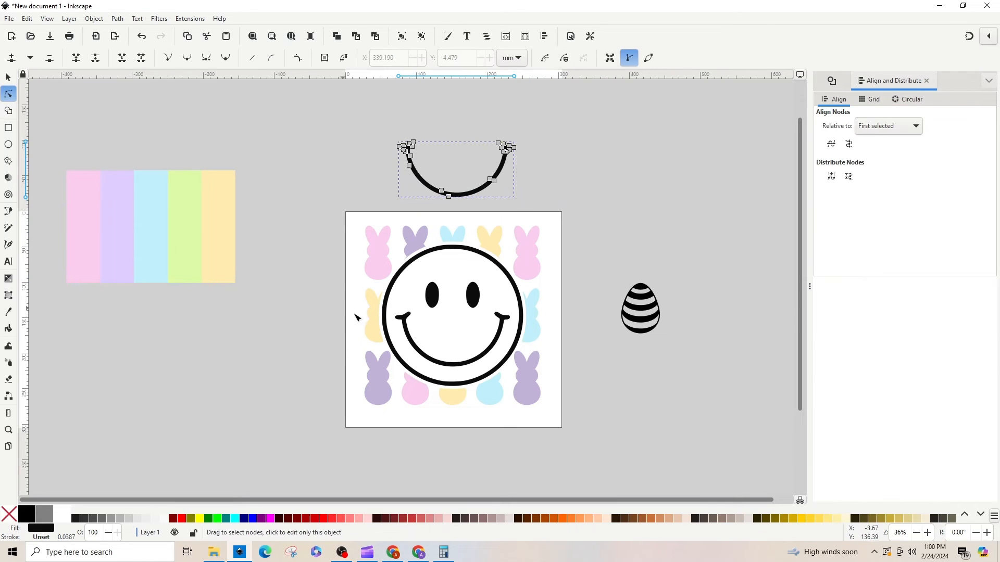
pyautogui.click(404, 322)
pyautogui.moveTo(418, 281); pyautogui.dragTo(495, 325)
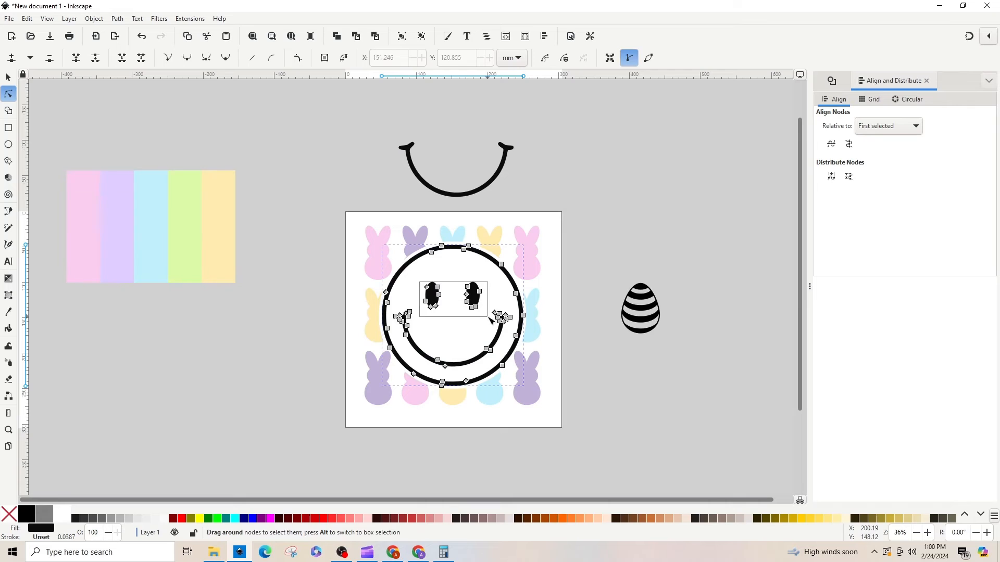
pyautogui.press('Delete')
pyautogui.moveTo(410, 323); pyautogui.dragTo(398, 316)
pyautogui.press('Delete')
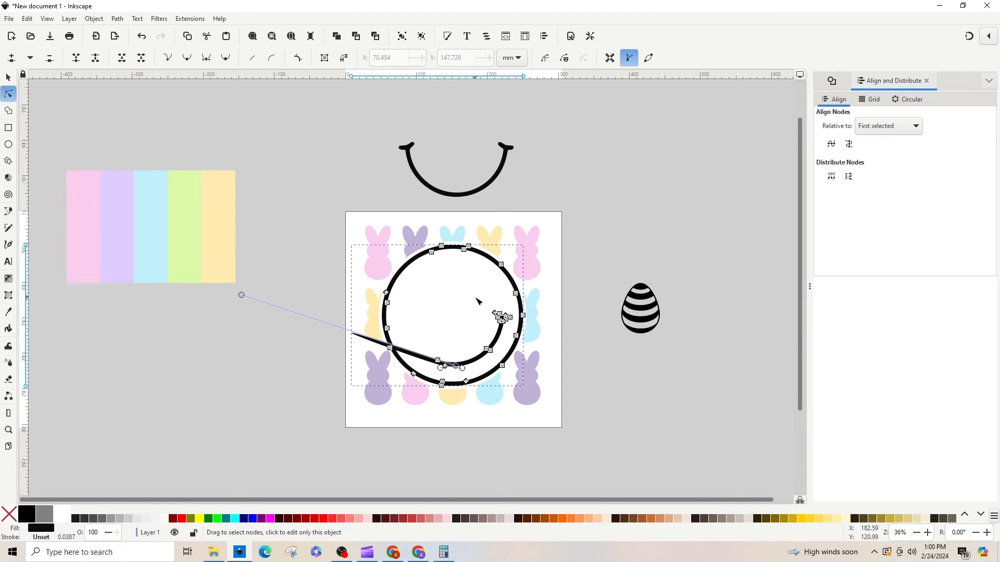
pyautogui.moveTo(481, 302); pyautogui.dragTo(493, 363)
pyautogui.press('Delete')
pyautogui.press('Delete')
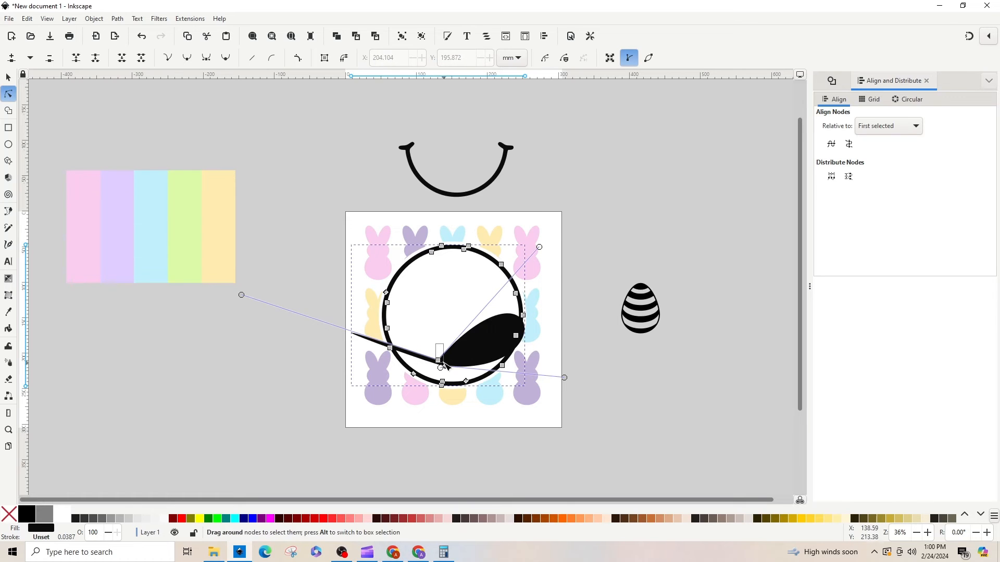
pyautogui.moveTo(434, 345); pyautogui.dragTo(456, 373)
pyautogui.press('Delete')
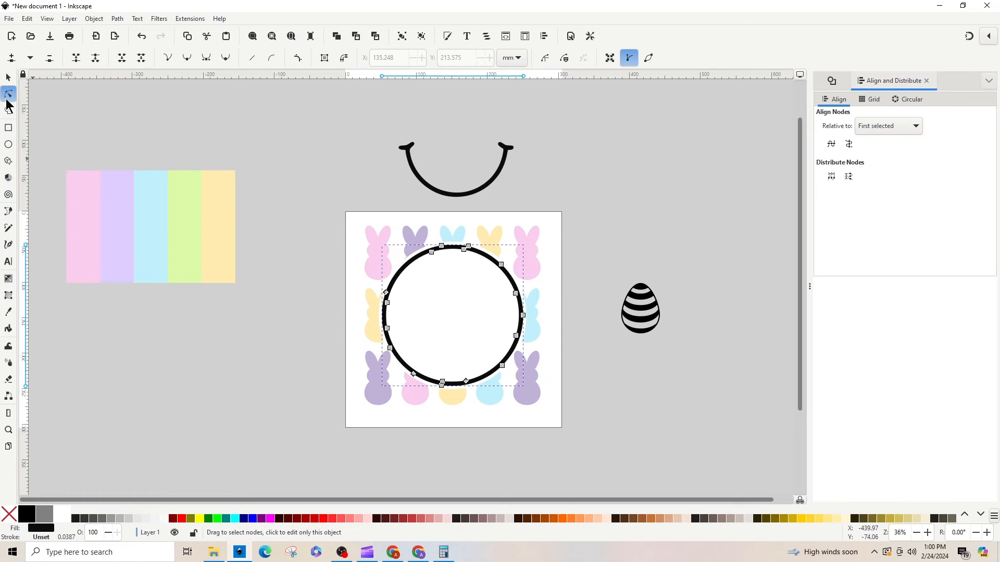
# Move the separate mouth back into the circle and fill it with the light blue from the color swatches
pyautogui.click(8, 78)
pyautogui.click(451, 192)
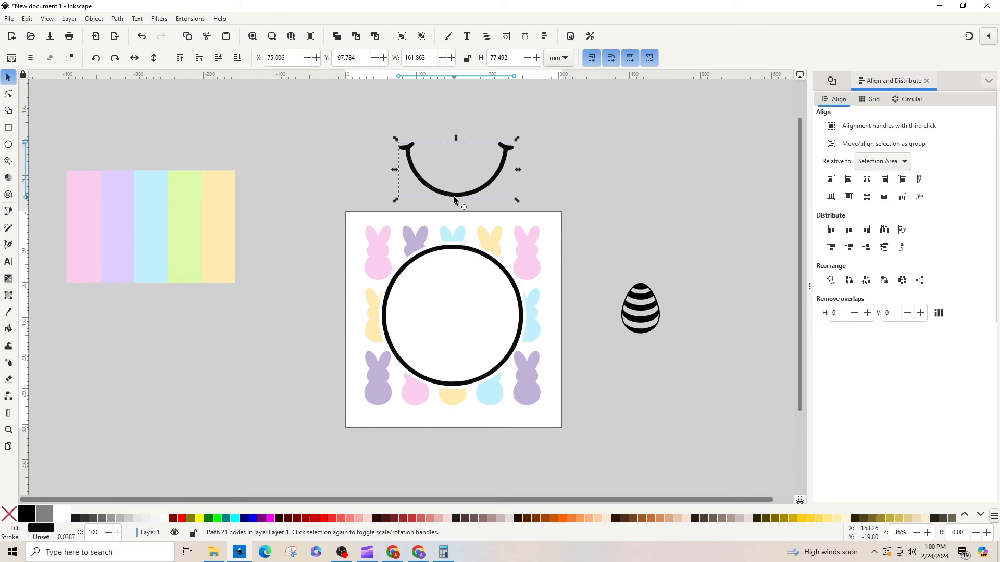
pyautogui.moveTo(454, 195); pyautogui.dragTo(453, 369)
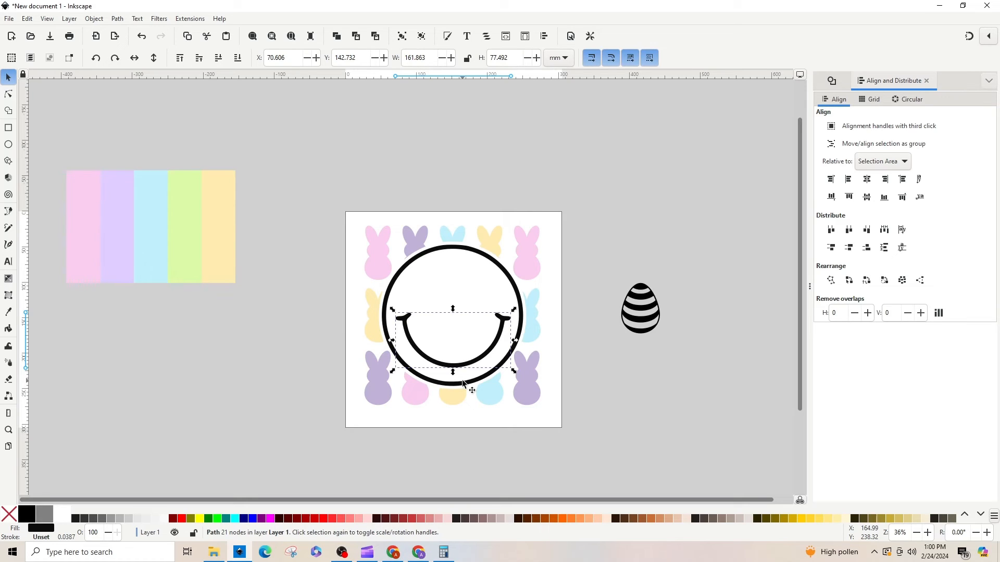
pyautogui.click(9, 311)
pyautogui.click(151, 239)
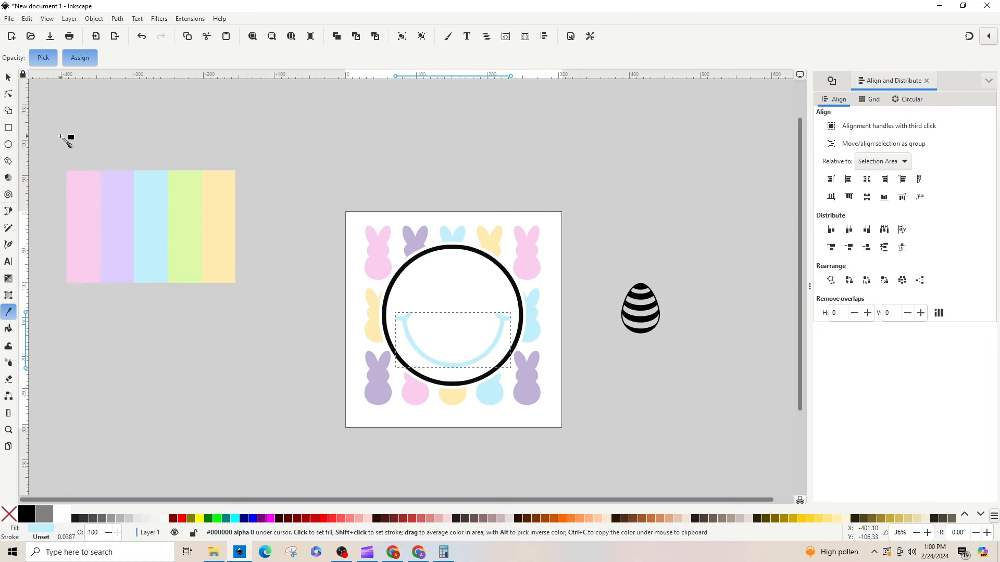
# Color the face's outer circle with the purple sampled from the bunnies
pyautogui.click(8, 77)
pyautogui.click(439, 248)
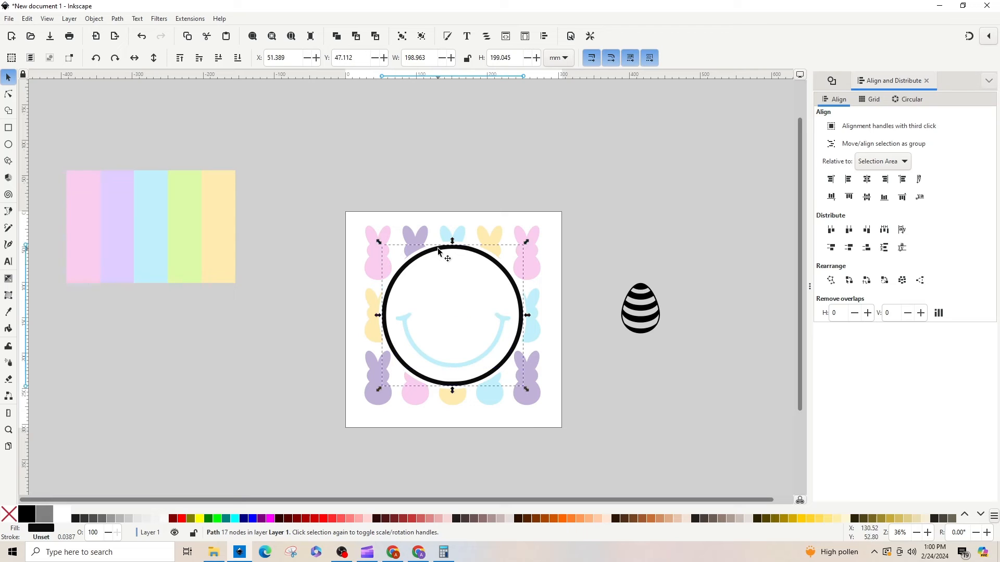
pyautogui.click(8, 312)
pyautogui.click(112, 215)
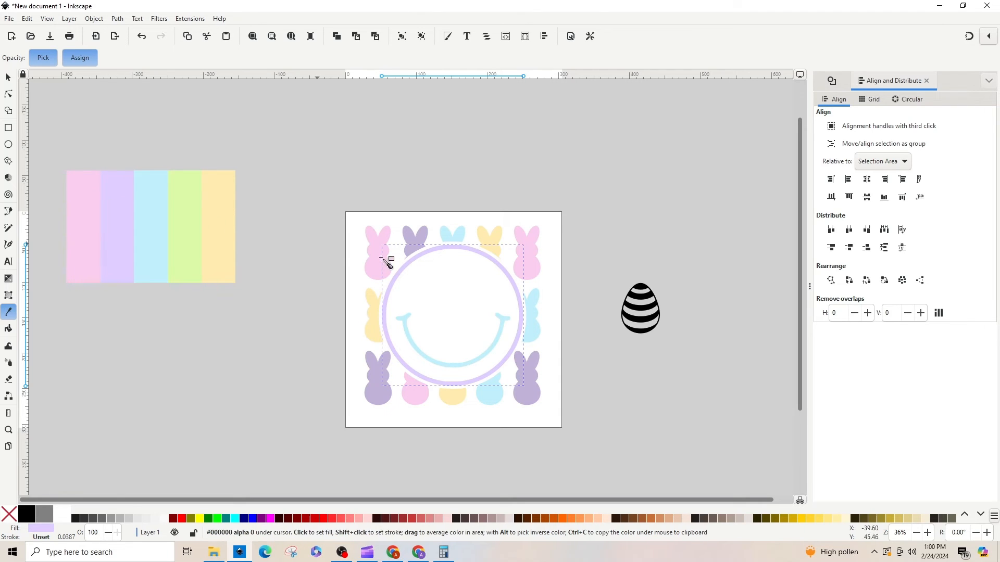
pyautogui.click(412, 240)
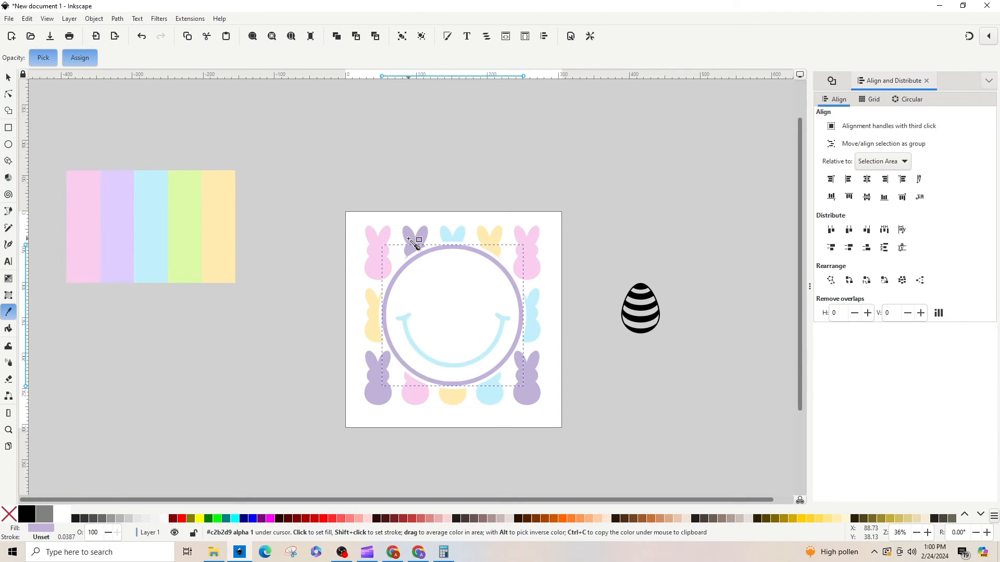
pyautogui.click(126, 182)
pyautogui.click(412, 239)
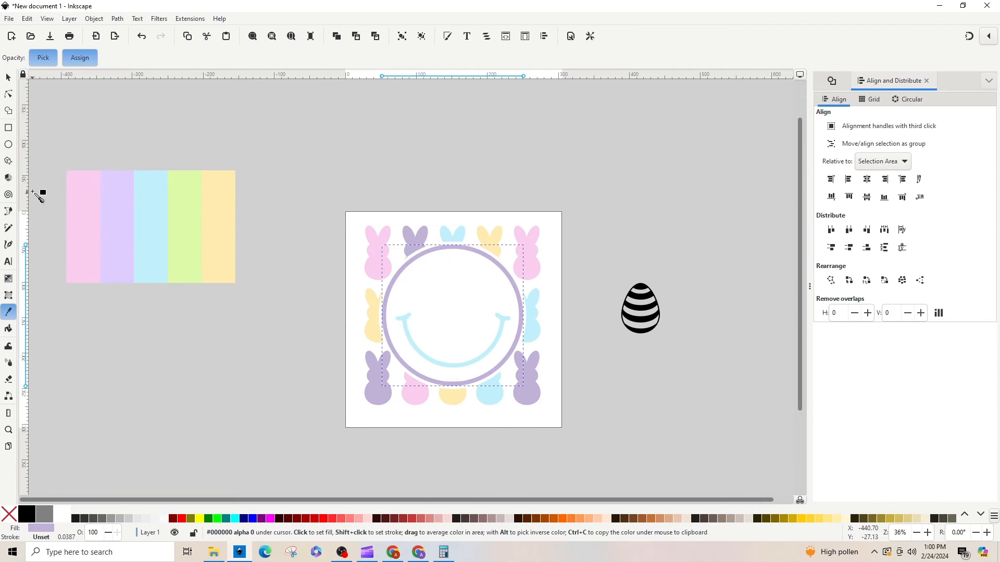
# Place the striped egg in the face as the left eye, scale it to about 43 mm wide, and duplicate it as the right eye
pyautogui.click(8, 77)
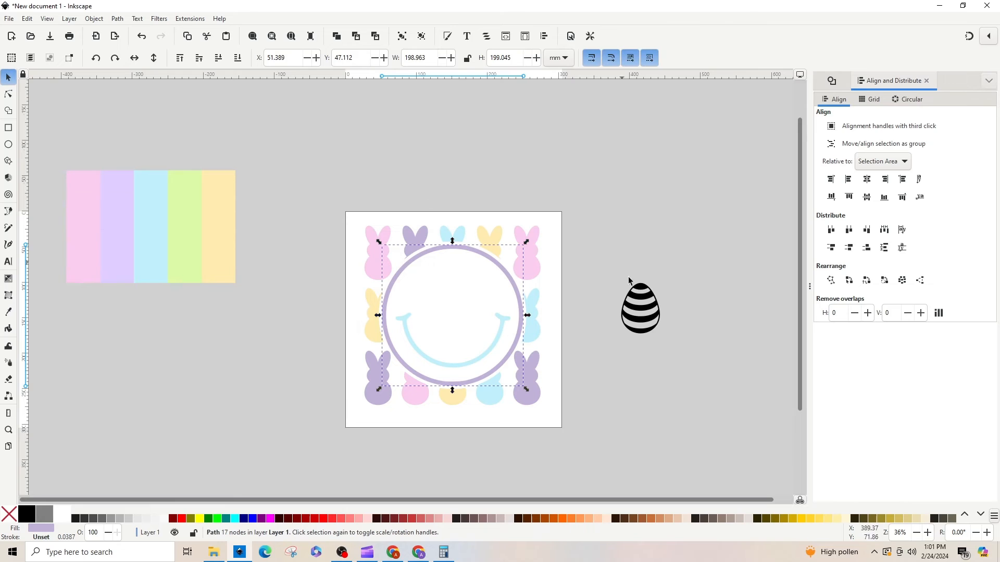
pyautogui.moveTo(637, 317); pyautogui.dragTo(455, 313)
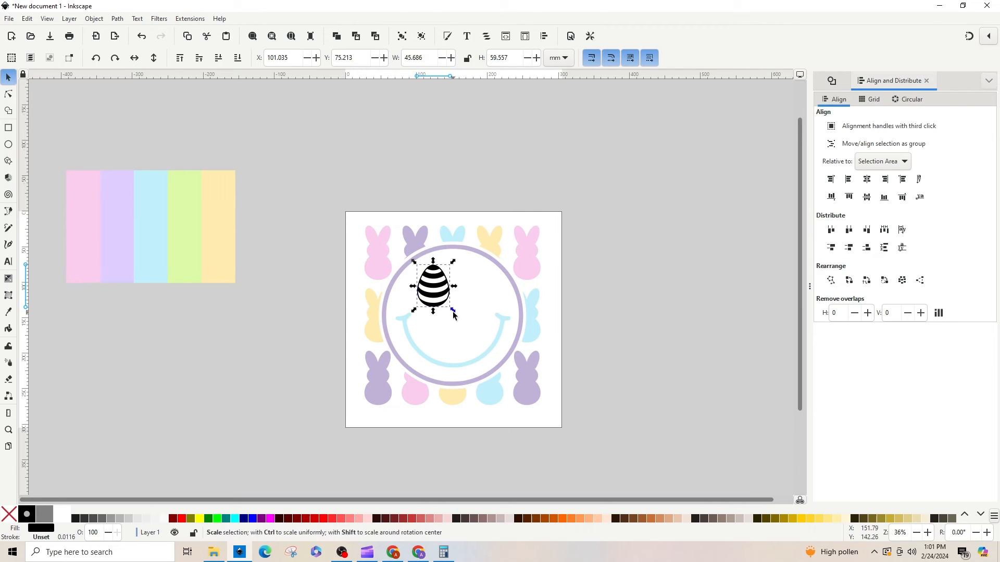
pyautogui.moveTo(453, 311); pyautogui.dragTo(479, 293)
pyautogui.hotkey('ctrl', 'd')
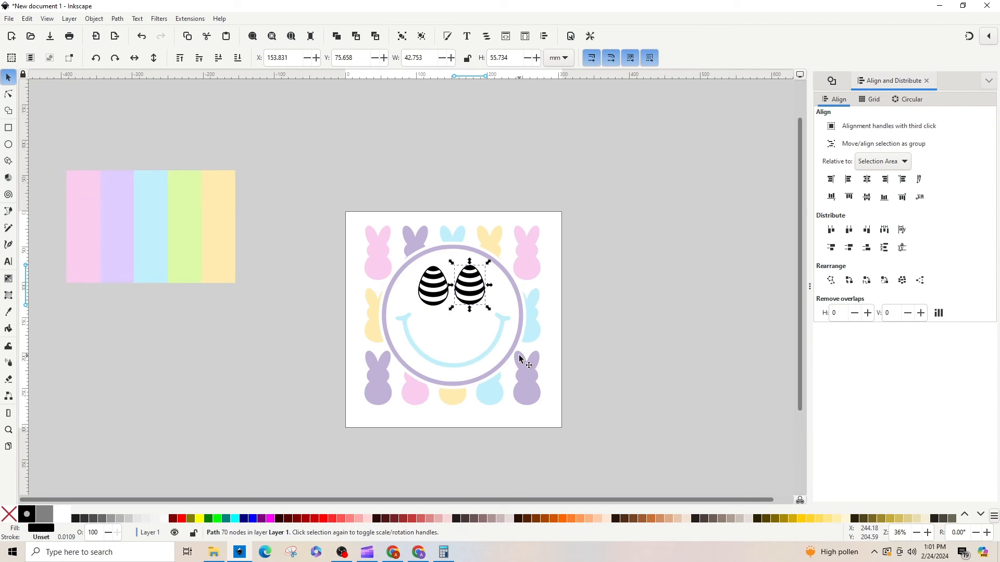
# Fill the left egg eye with the yellow and the right egg eye with the pink sampled from the bunnies
pyautogui.click(423, 294)
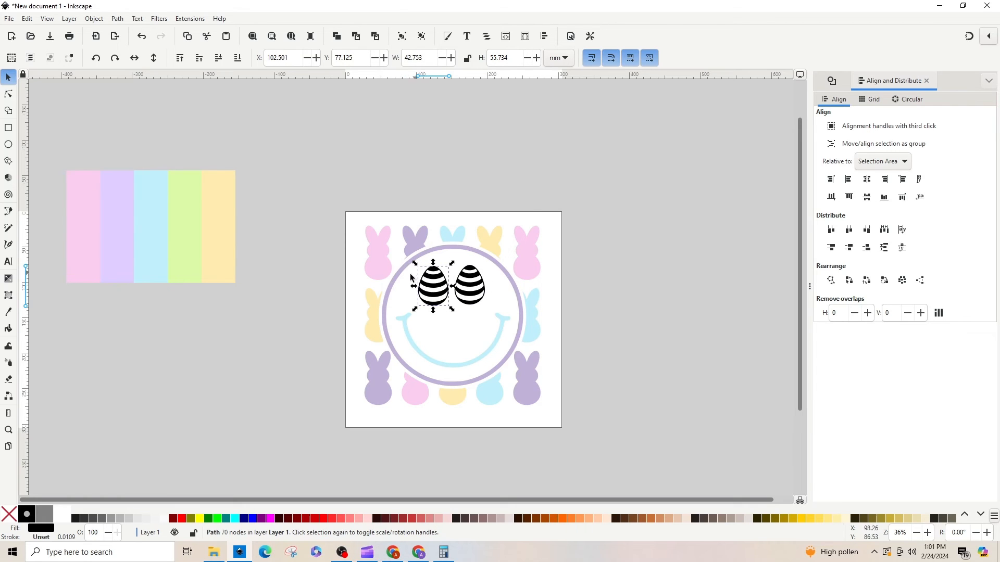
pyautogui.click(9, 311)
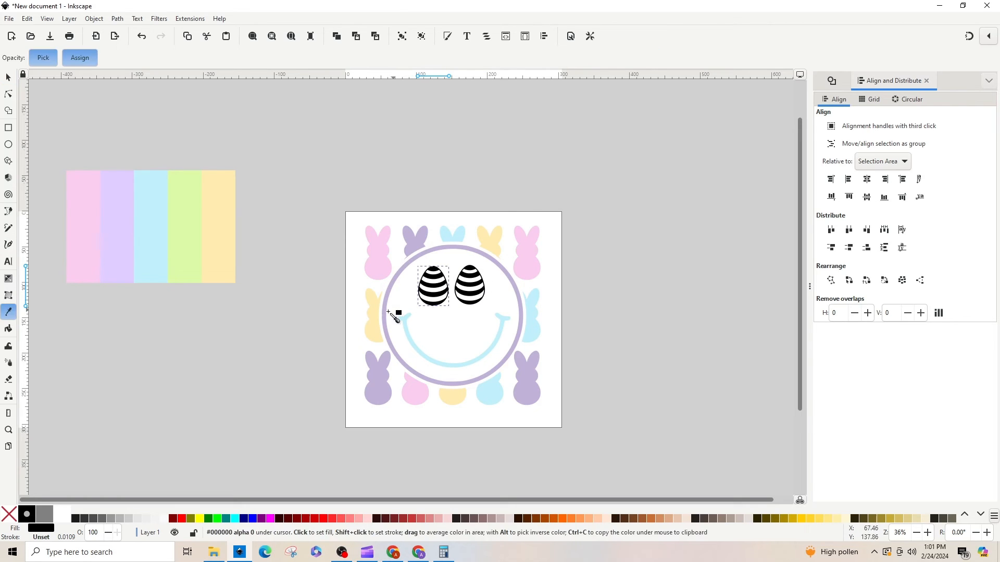
pyautogui.click(375, 311)
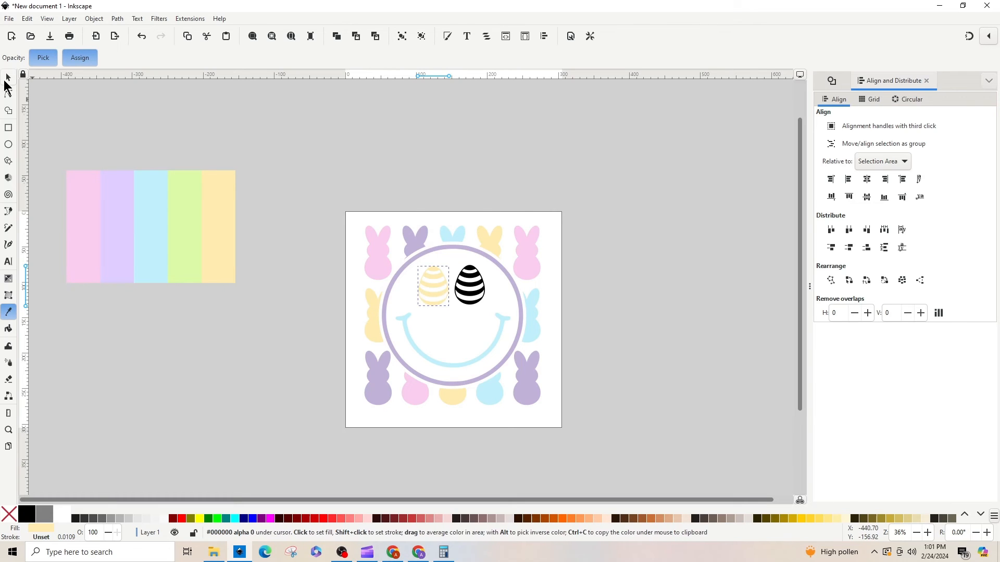
pyautogui.click(8, 78)
pyautogui.click(467, 297)
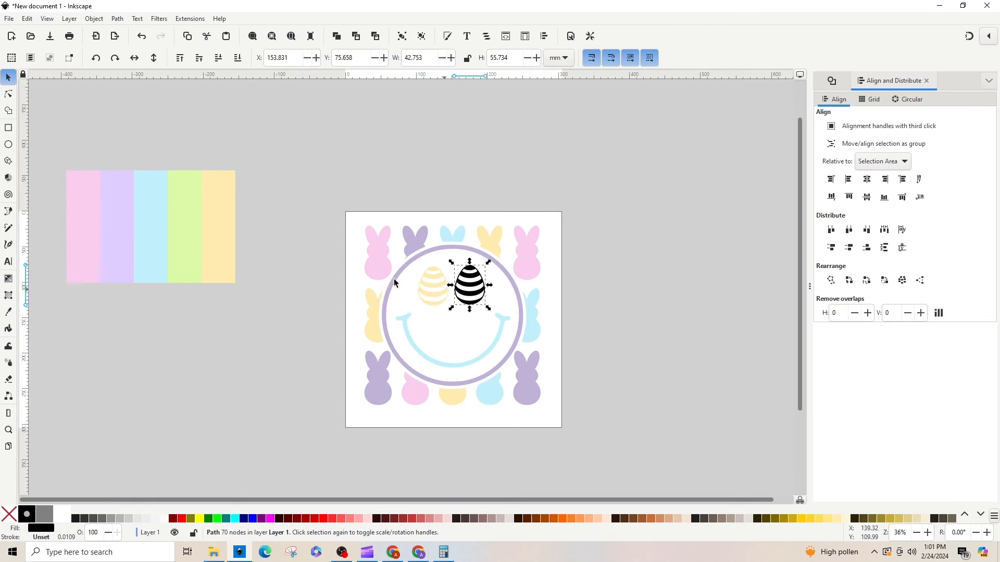
pyautogui.click(8, 312)
pyautogui.click(372, 271)
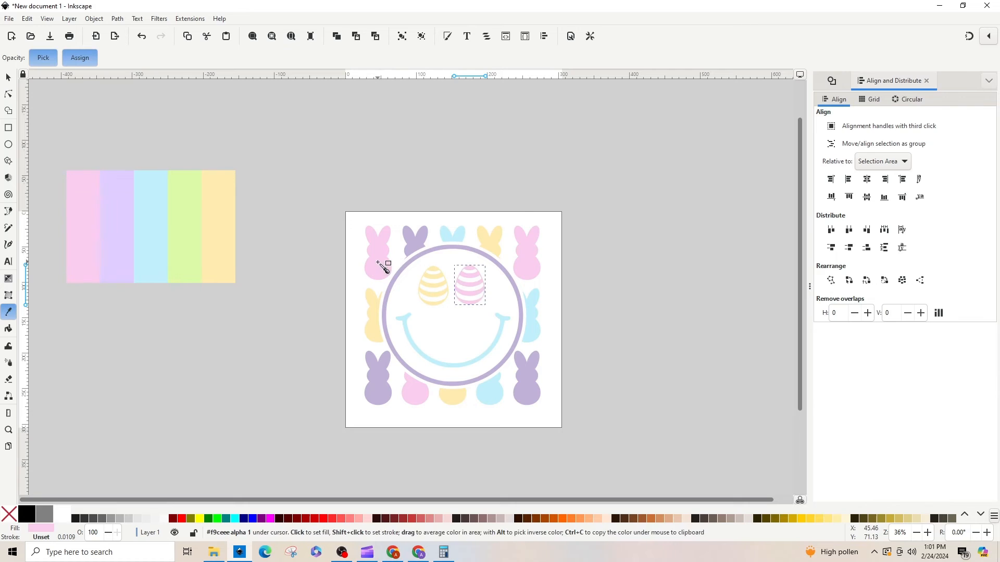
# Select both egg eyes and center them on a common horizontal axis
pyautogui.click(9, 79)
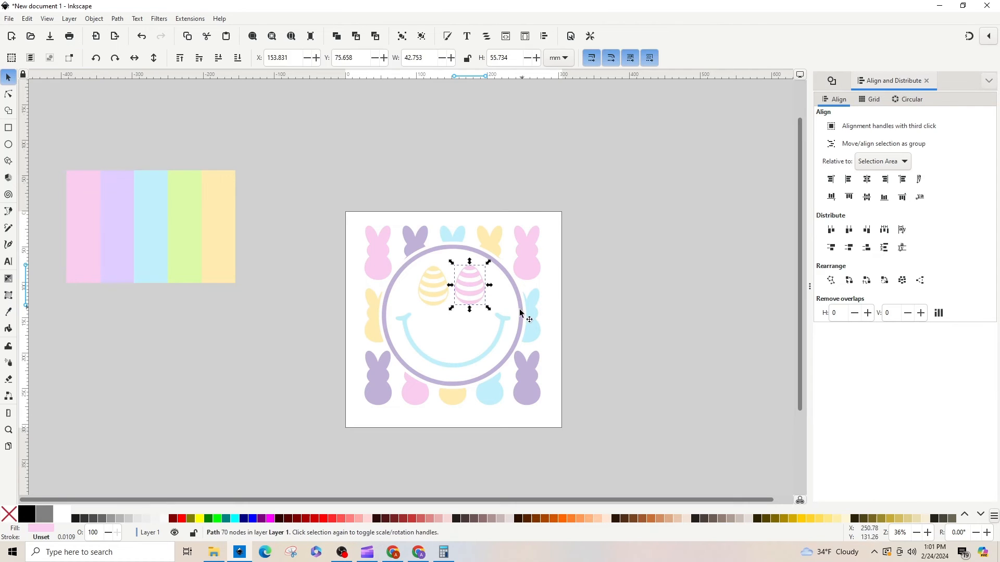
pyautogui.click(436, 302)
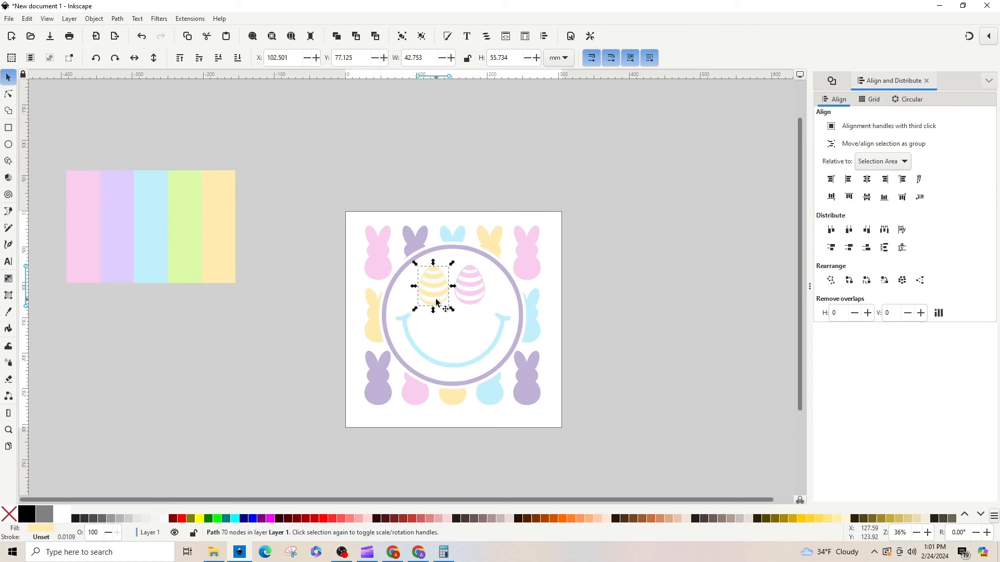
pyautogui.keyDown('shift'); pyautogui.click(470, 303); pyautogui.keyUp('shift')
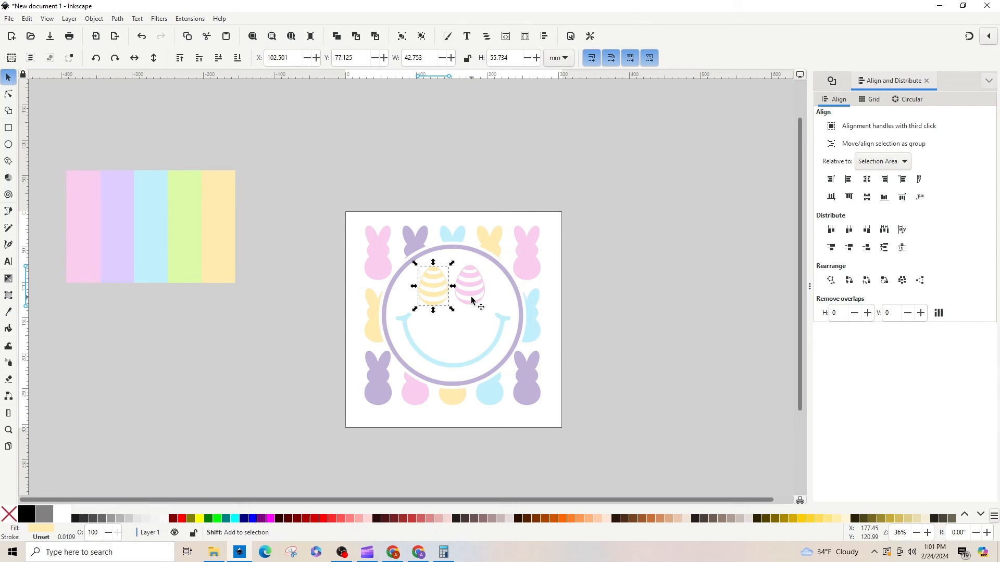
pyautogui.click(871, 198)
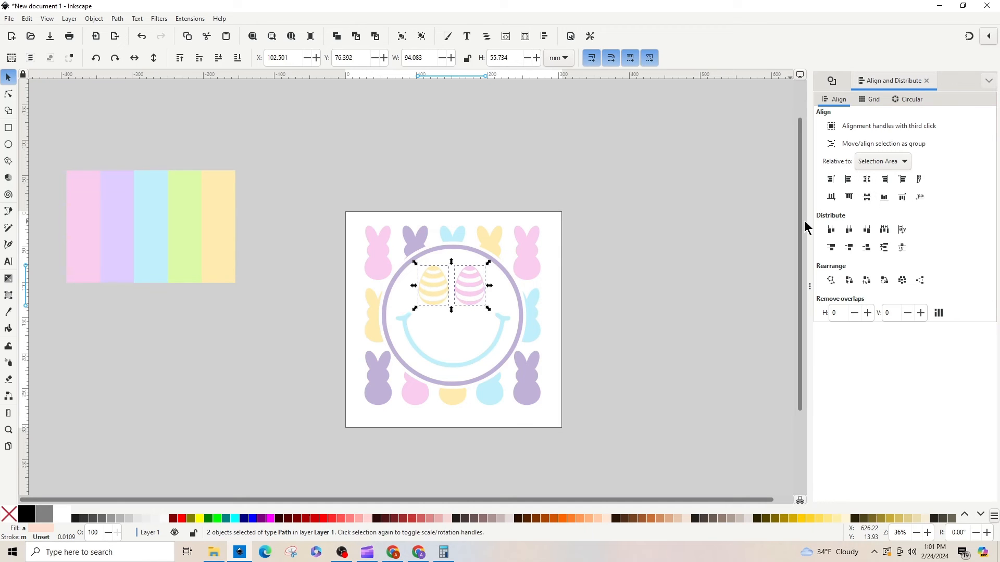
pyautogui.click(595, 299)
pyautogui.click(450, 303)
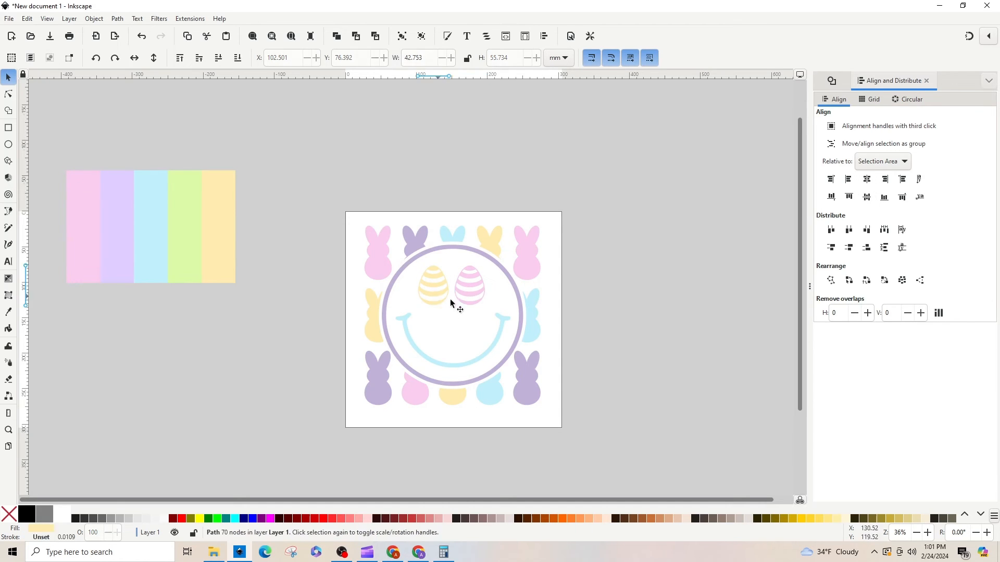
# Move the egg eyes farther apart so they span about 103 mm, center them on a common horizontal axis, and group them
pyautogui.keyDown('shift'); pyautogui.click(474, 299); pyautogui.keyUp('shift')
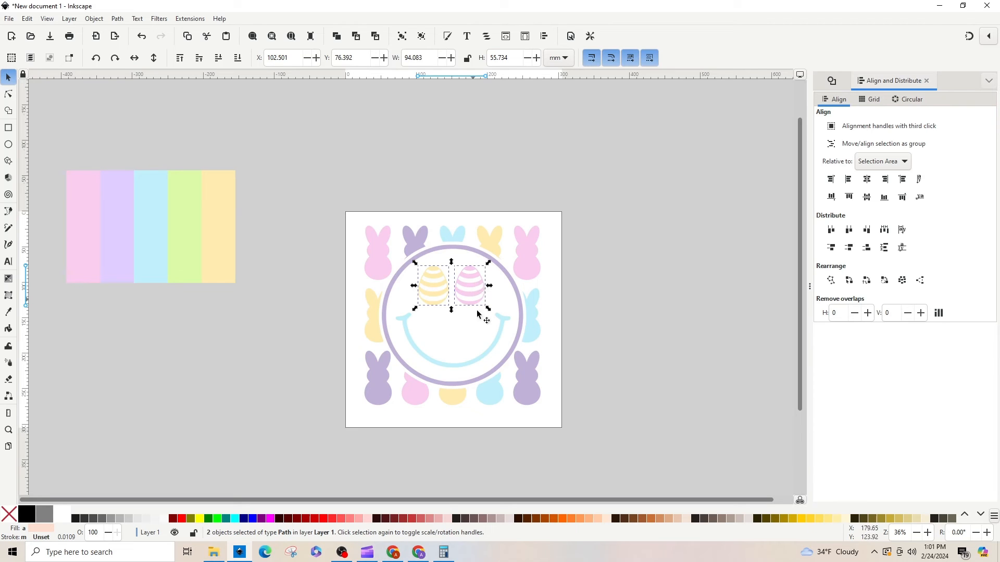
pyautogui.click(615, 308)
pyautogui.moveTo(476, 297); pyautogui.dragTo(437, 301)
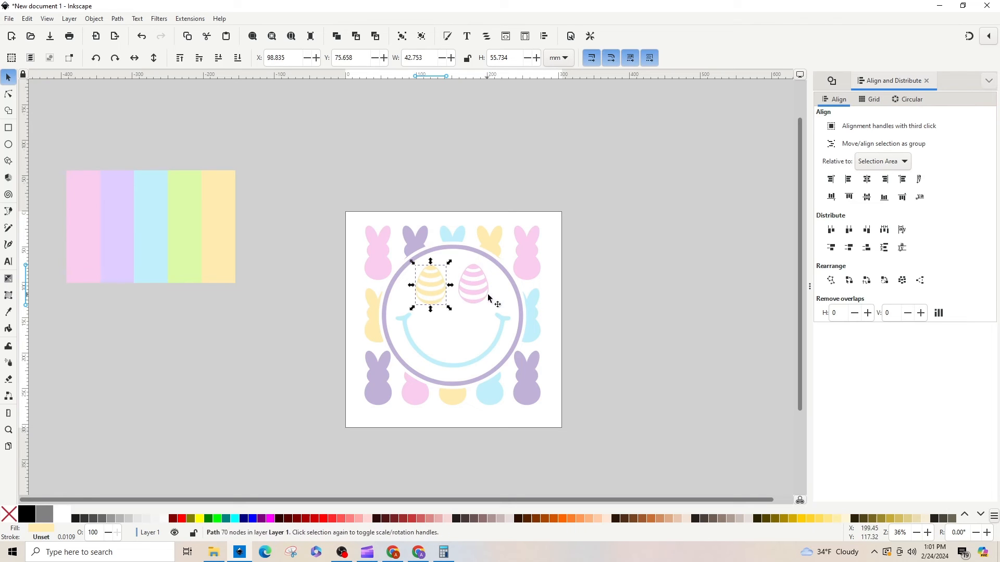
pyautogui.keyDown('shift'); pyautogui.click(475, 294); pyautogui.keyUp('shift')
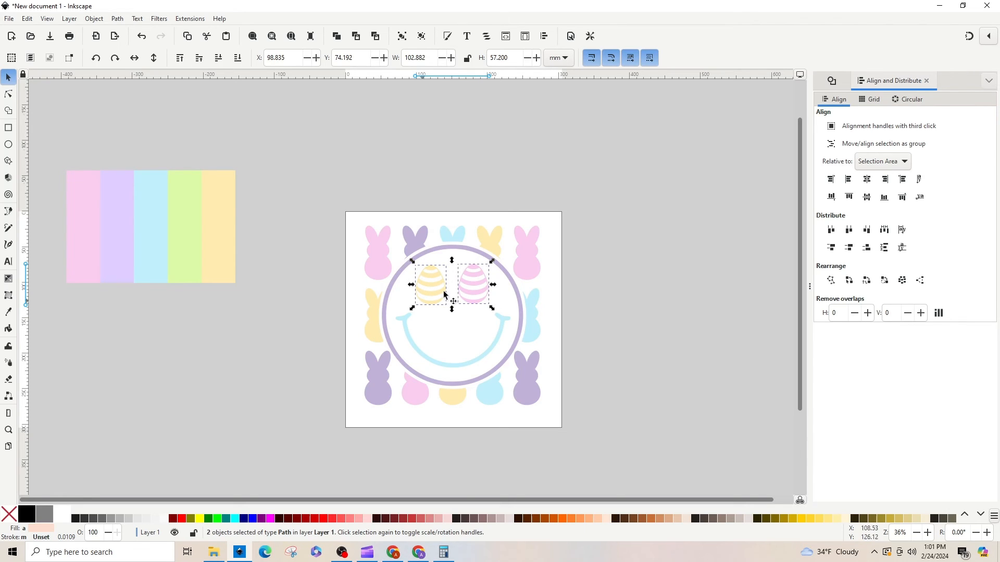
pyautogui.click(866, 197)
pyautogui.hotkey('ctrl', 'g')
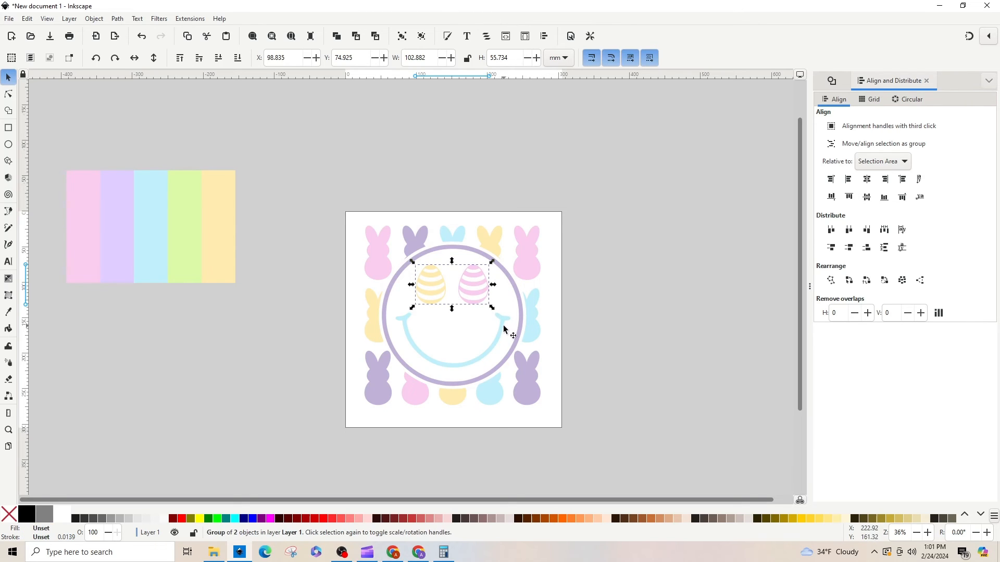
# Nudge the eye group down about 2 mm, center it with the smile on a common vertical axis, and group both
pyautogui.moveTo(476, 298); pyautogui.dragTo(477, 301)
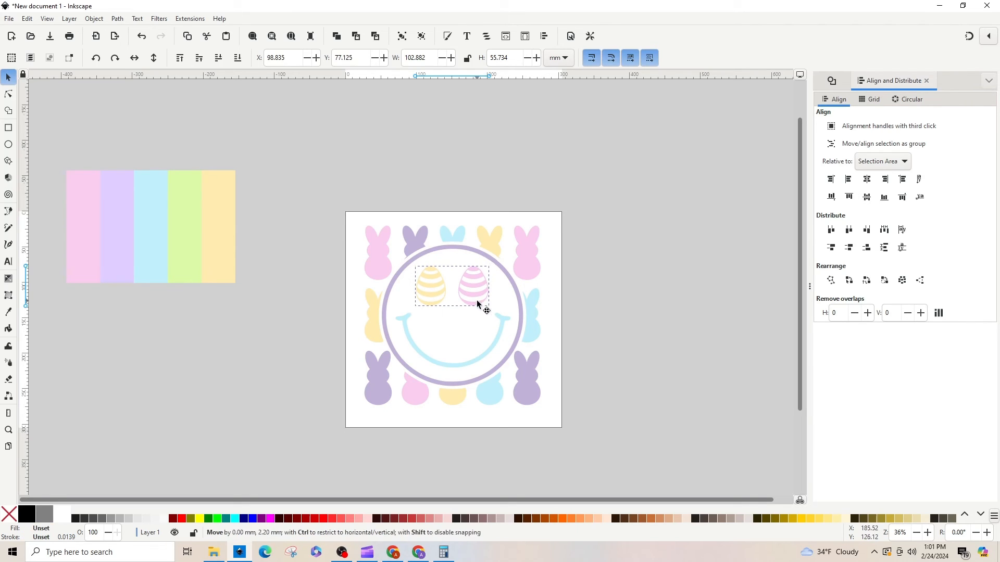
pyautogui.keyDown('shift'); pyautogui.click(493, 346); pyautogui.keyUp('shift')
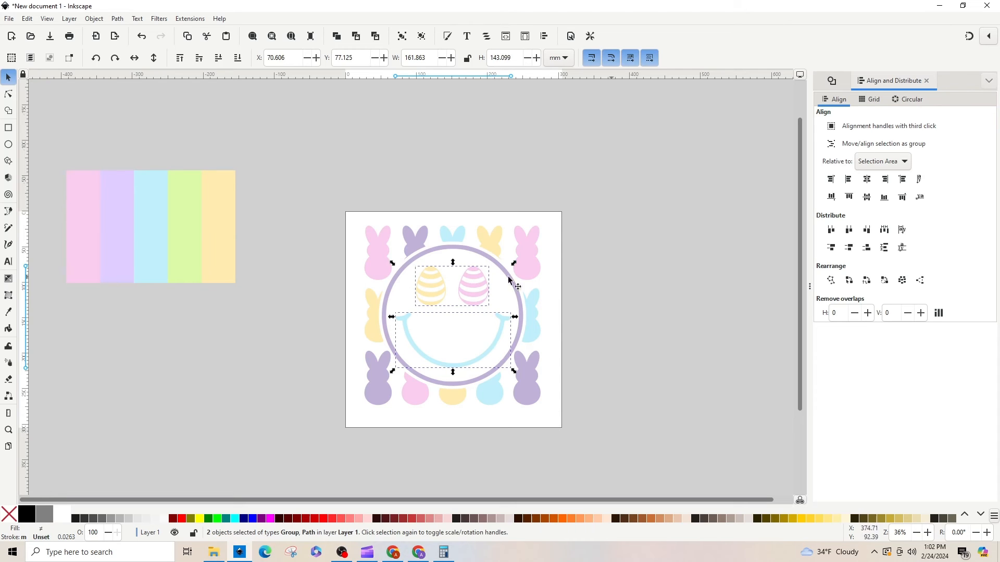
pyautogui.click(867, 180)
pyautogui.hotkey('ctrl', 'g')
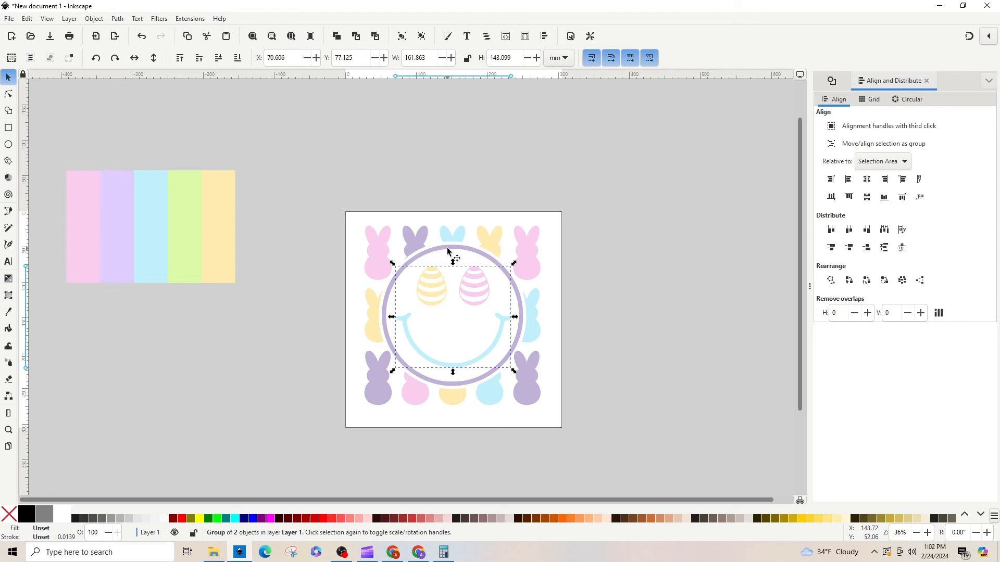
# Center the eyes-and-smile group within the purple outer circle on both axes and group them as one face
pyautogui.keyDown('shift'); pyautogui.click(447, 251); pyautogui.keyUp('shift')
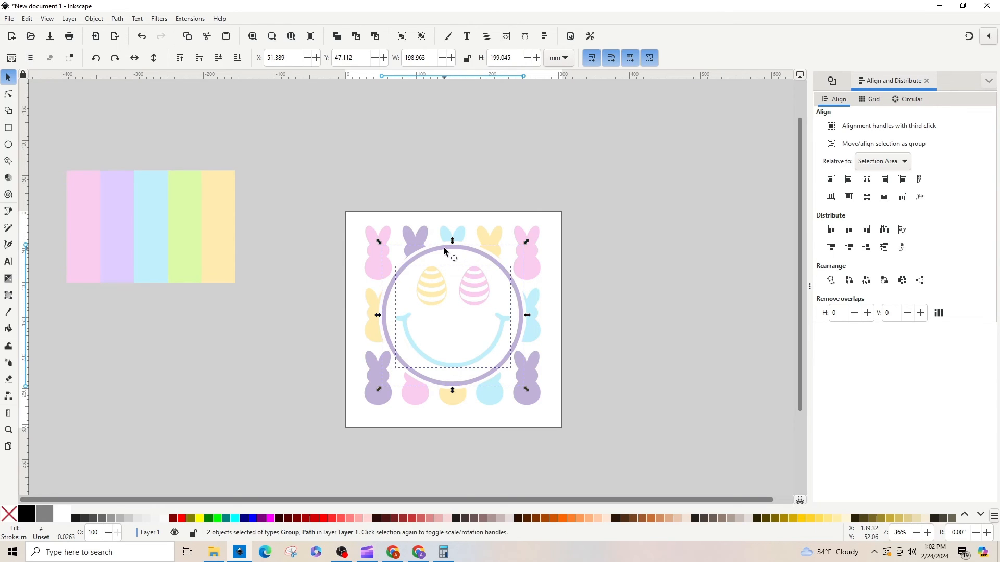
pyautogui.click(867, 180)
pyautogui.click(867, 197)
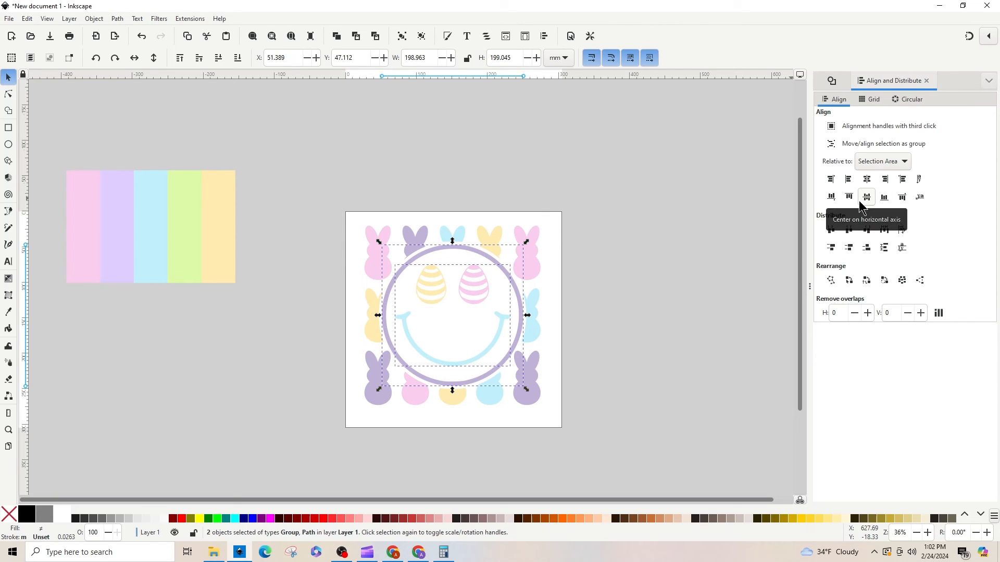
pyautogui.hotkey('ctrl', 'g')
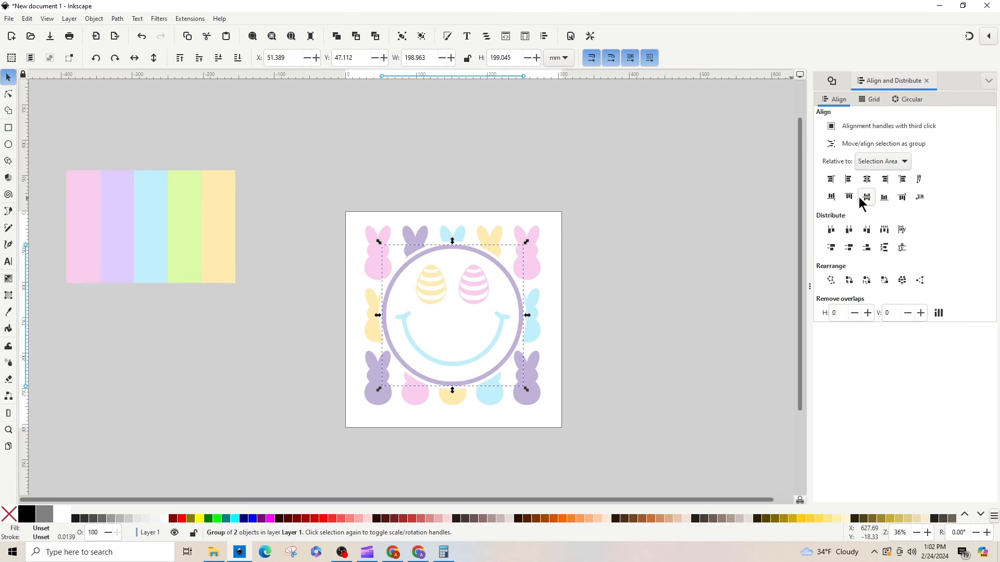
pyautogui.keyDown('shift'); pyautogui.click(488, 241); pyautogui.keyUp('shift')
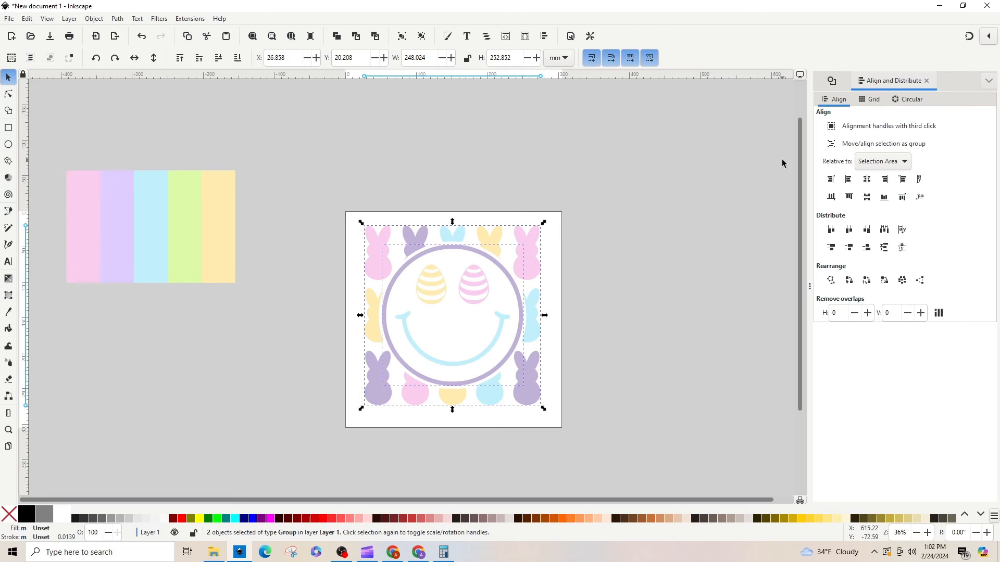
pyautogui.click(588, 341)
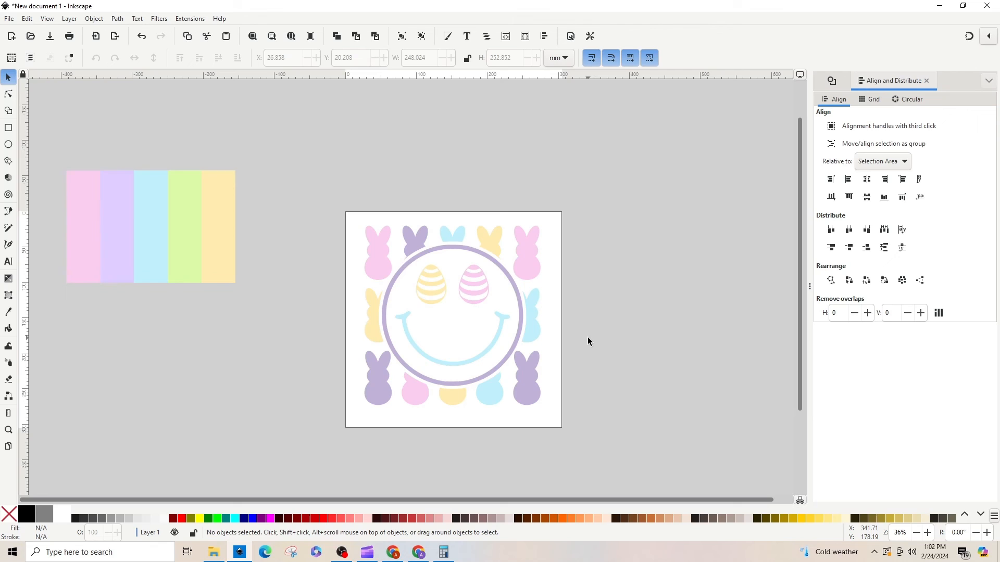
# Ungroup the face and the bunny pattern completely into individual paths
pyautogui.click(467, 286)
pyautogui.hotkey('ctrl', 'shift', 'g')
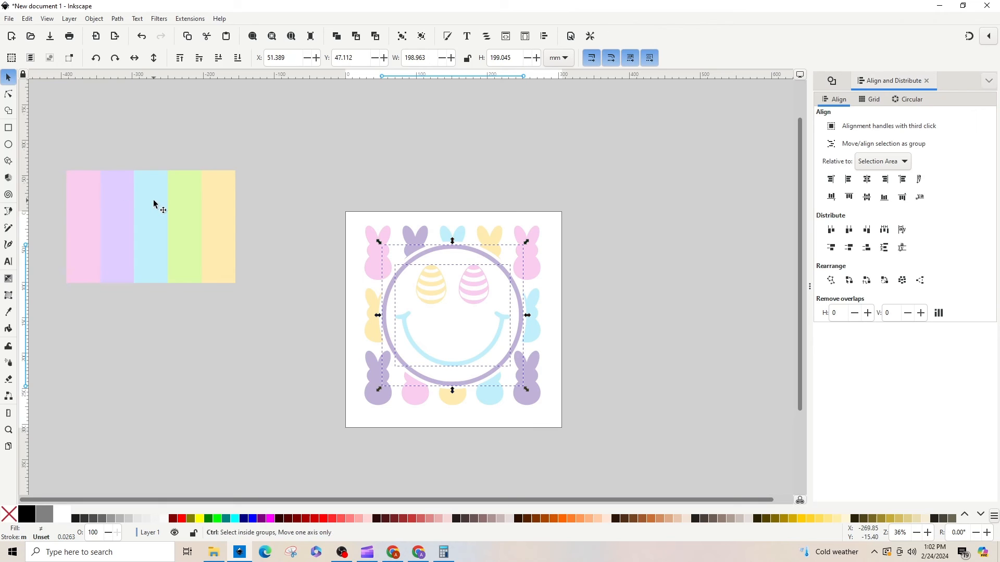
pyautogui.hotkey('ctrl', 'shift', 'g')
pyautogui.moveTo(328, 182); pyautogui.dragTo(637, 457)
pyautogui.hotkey('ctrl', 'shift', 'g')
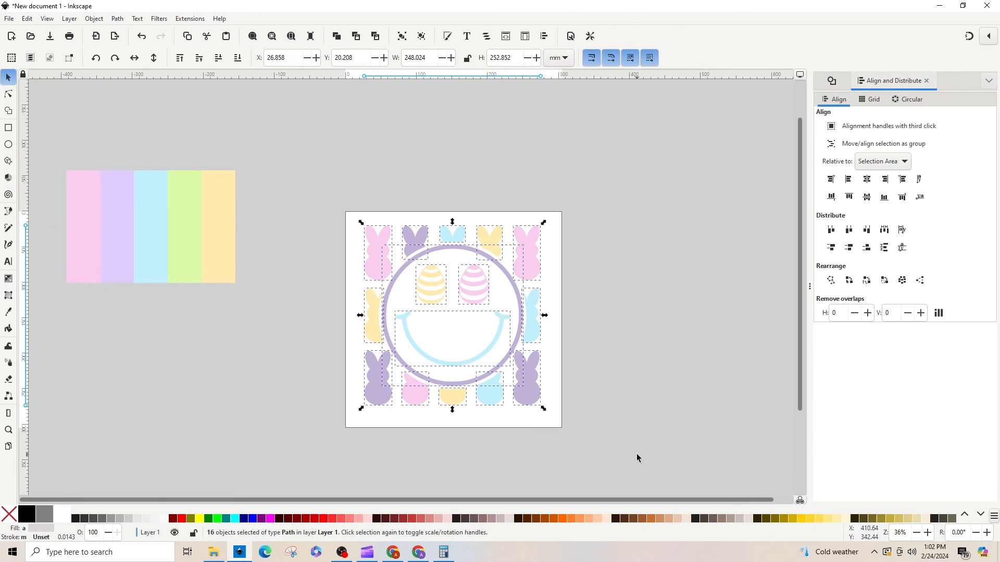
pyautogui.click(635, 457)
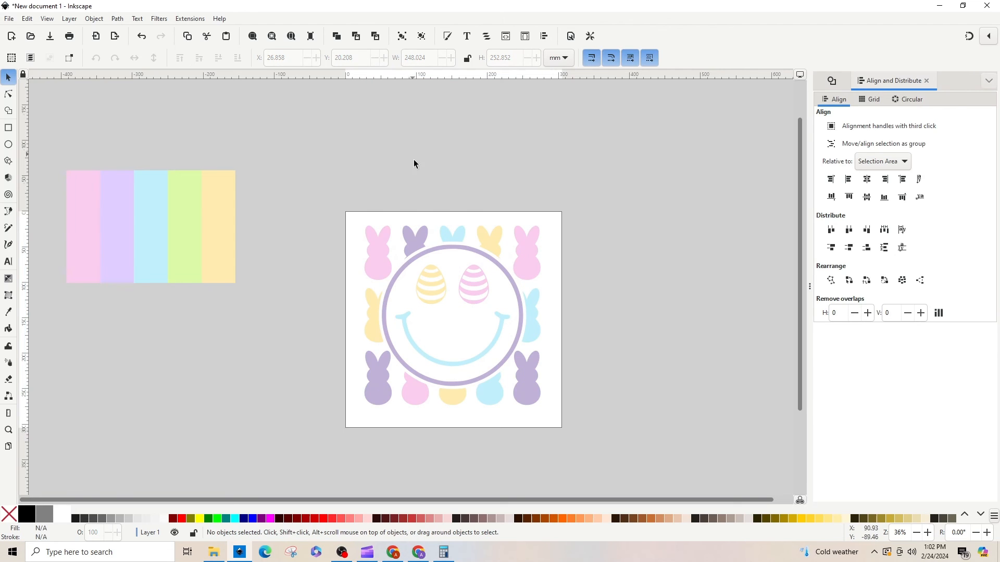
# Union all the pink bunnies and the pink egg eye into a single path
pyautogui.click(377, 255)
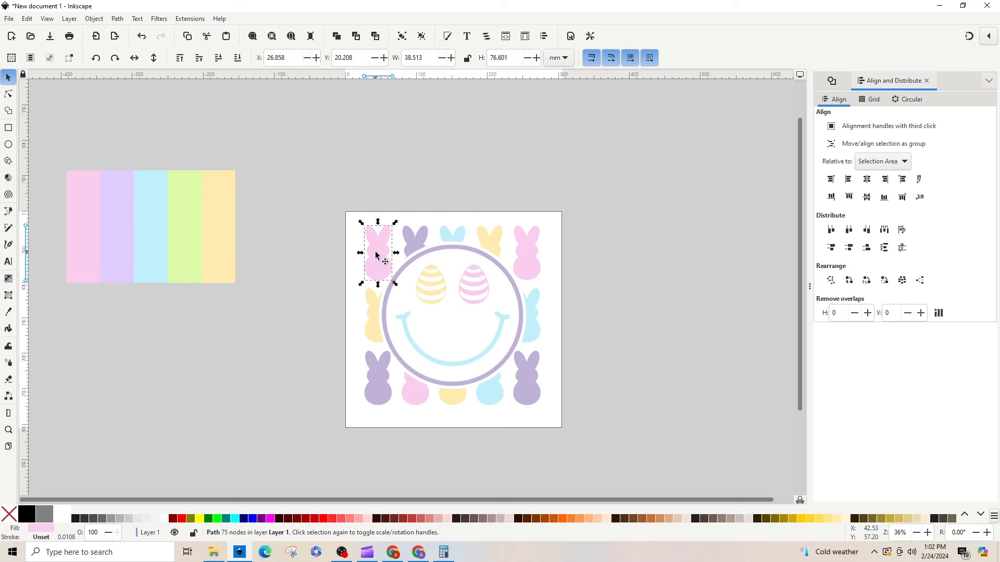
pyautogui.keyDown('shift'); pyautogui.click(489, 290); pyautogui.keyUp('shift')
pyautogui.keyDown('shift'); pyautogui.click(521, 262); pyautogui.keyUp('shift')
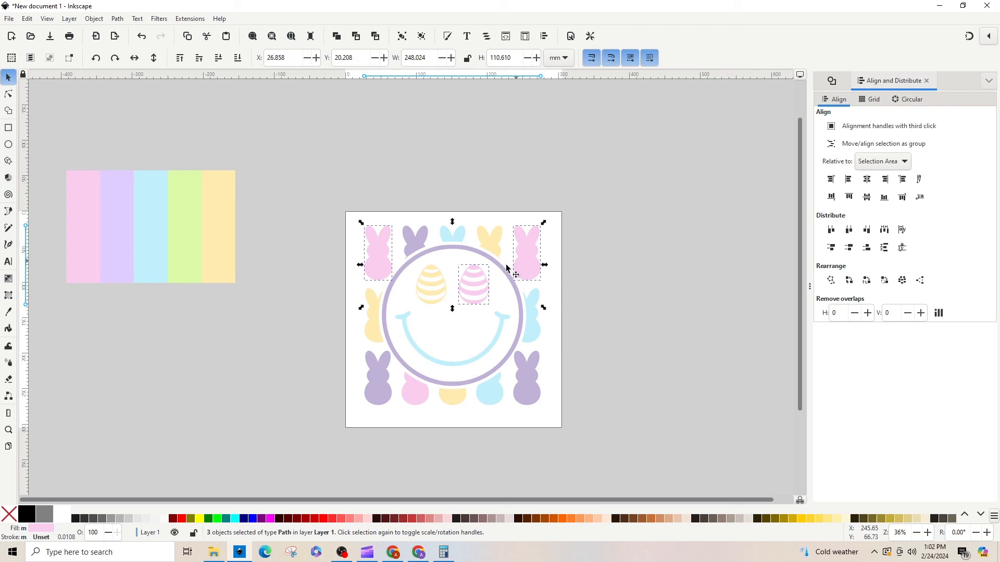
pyautogui.keyDown('shift'); pyautogui.click(410, 396); pyautogui.keyUp('shift')
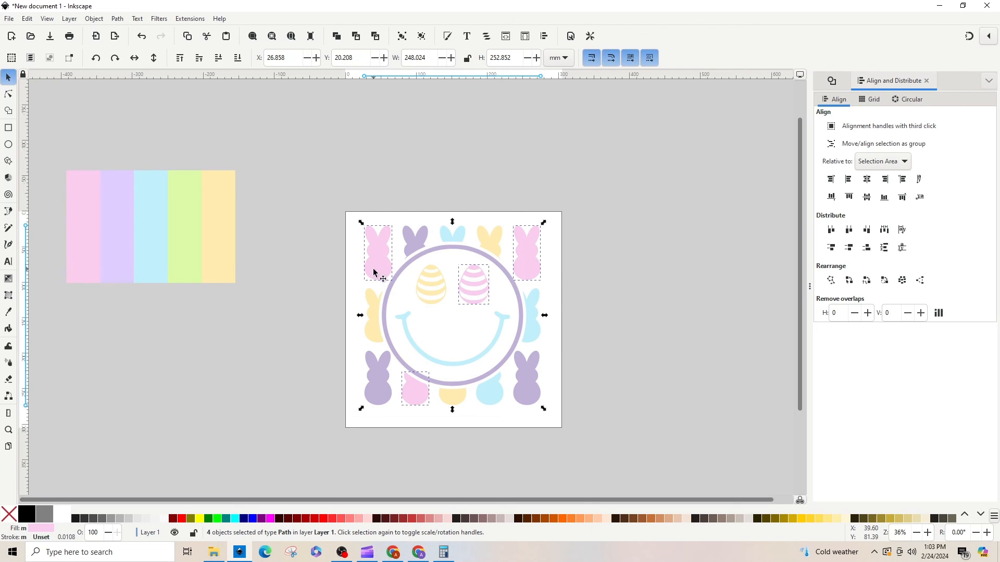
pyautogui.click(118, 19)
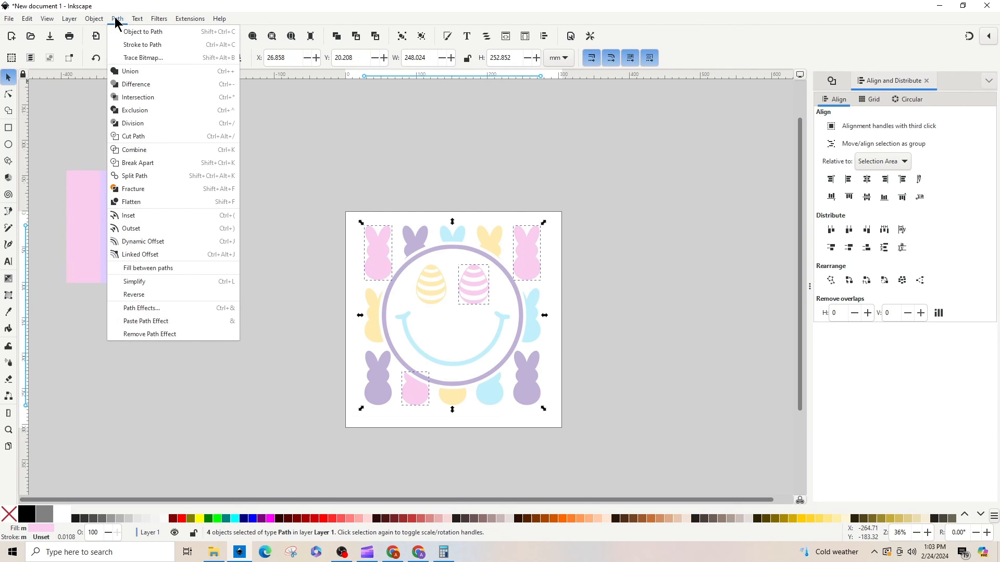
pyautogui.click(124, 72)
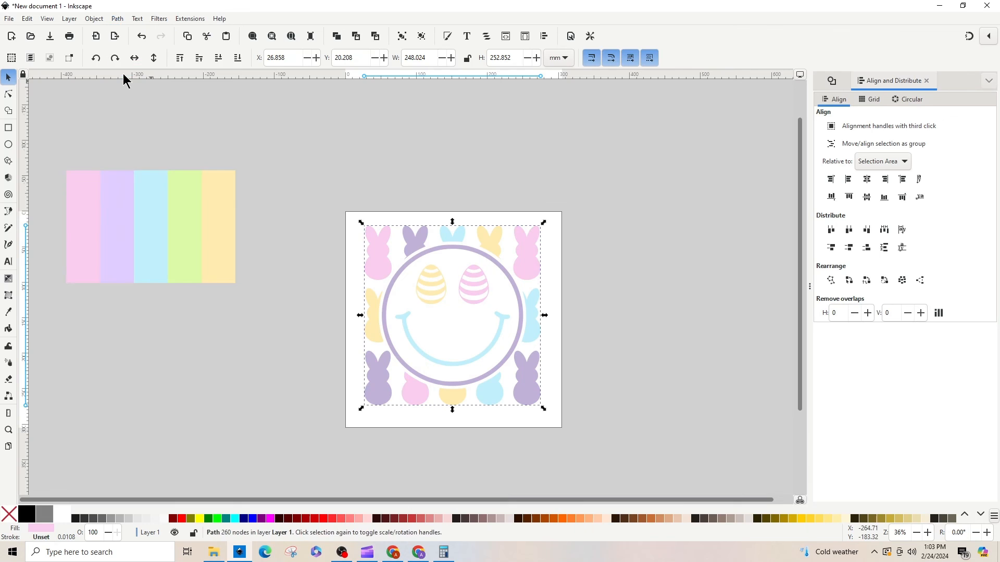
pyautogui.click(584, 266)
# Union the purple bunnies and the purple outer circle of the face into a single path
pyautogui.click(411, 249)
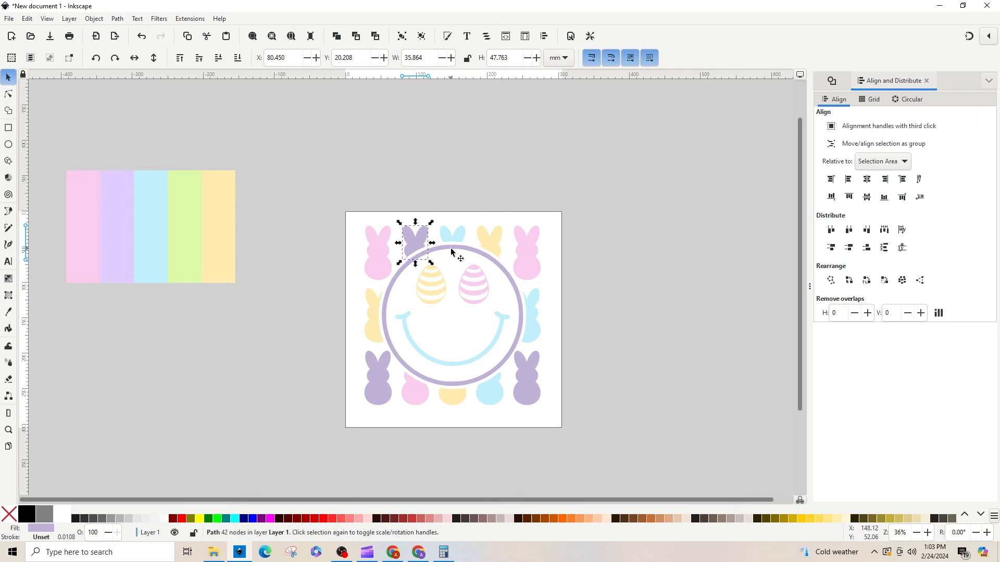
pyautogui.keyDown('shift'); pyautogui.click(468, 248); pyautogui.keyUp('shift')
pyautogui.keyDown('shift'); pyautogui.click(532, 377); pyautogui.keyUp('shift')
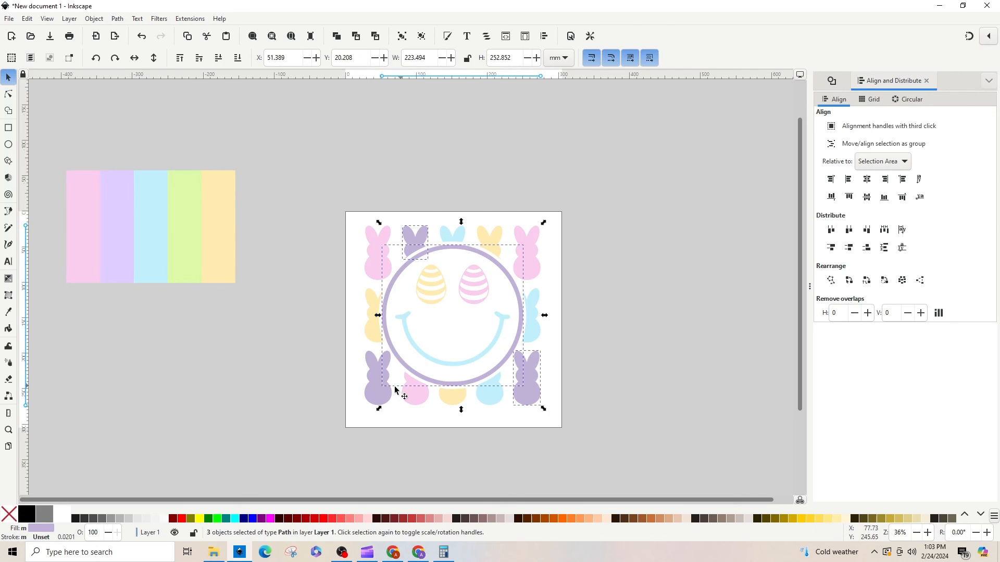
pyautogui.keyDown('shift'); pyautogui.click(374, 387); pyautogui.keyUp('shift')
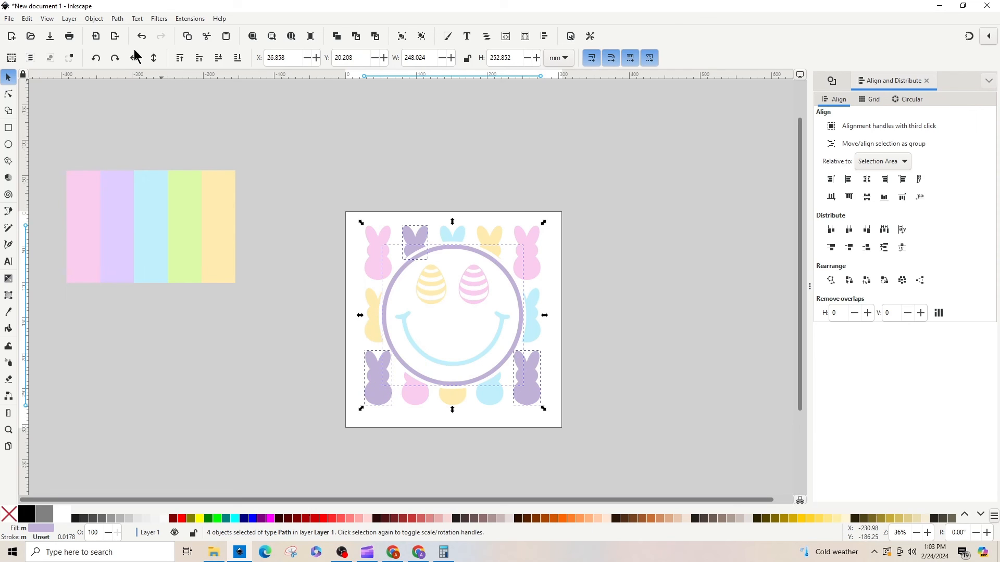
pyautogui.click(117, 19)
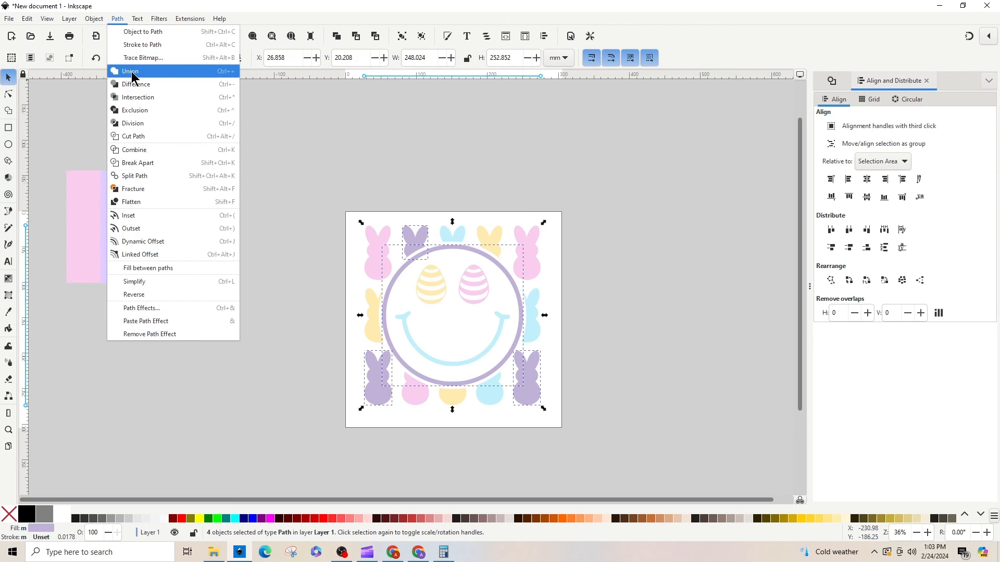
pyautogui.click(133, 71)
# Union the blue bunnies and the blue smile into a single path
pyautogui.click(454, 236)
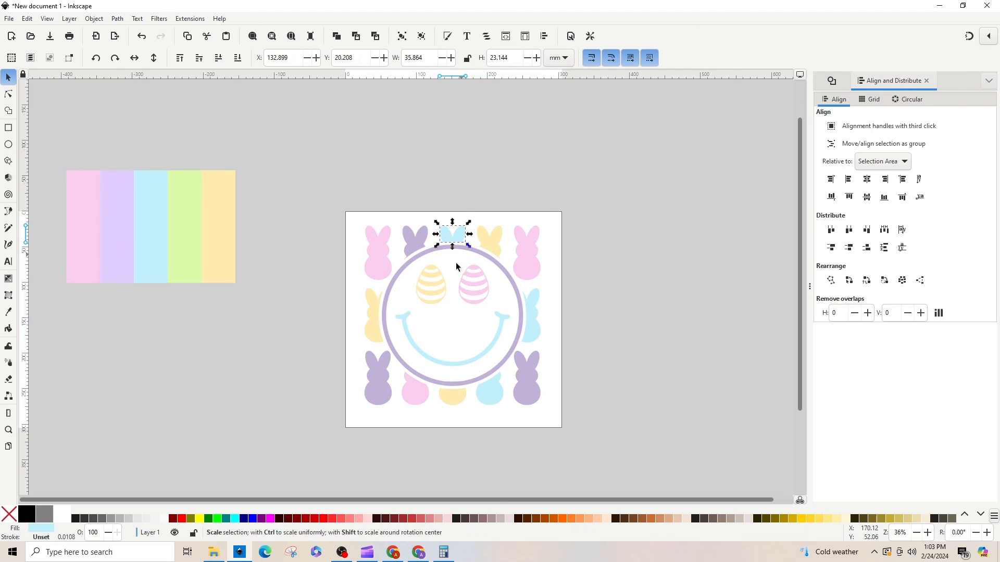
pyautogui.keyDown('shift'); pyautogui.click(501, 332); pyautogui.keyUp('shift')
pyautogui.keyDown('shift'); pyautogui.click(532, 333); pyautogui.keyUp('shift')
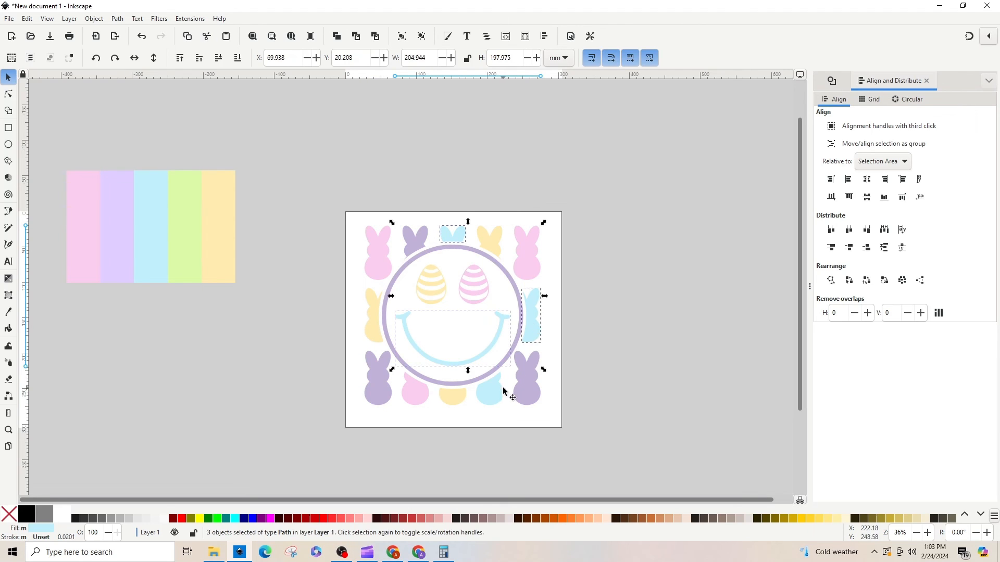
pyautogui.keyDown('shift'); pyautogui.click(491, 395); pyautogui.keyUp('shift')
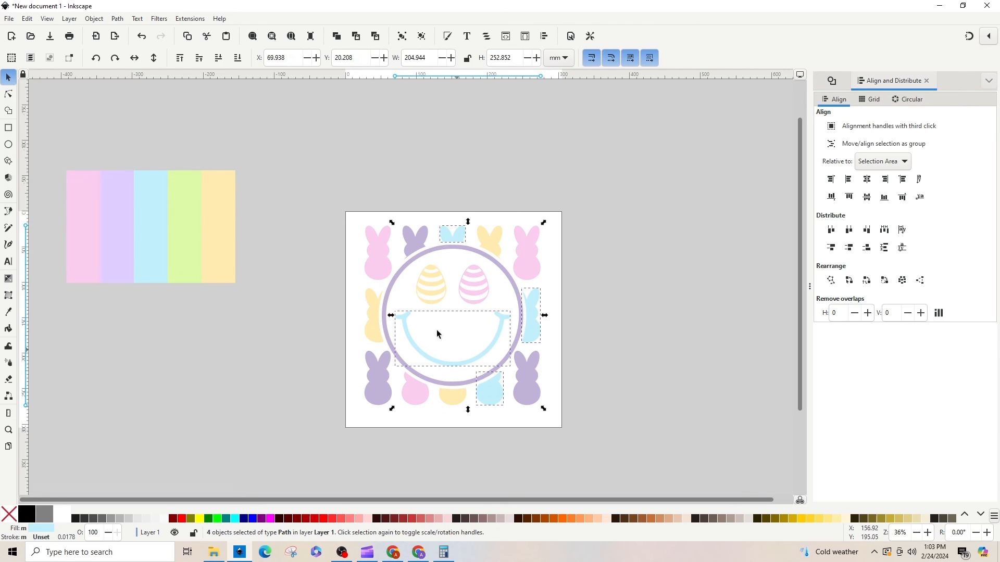
pyautogui.click(116, 19)
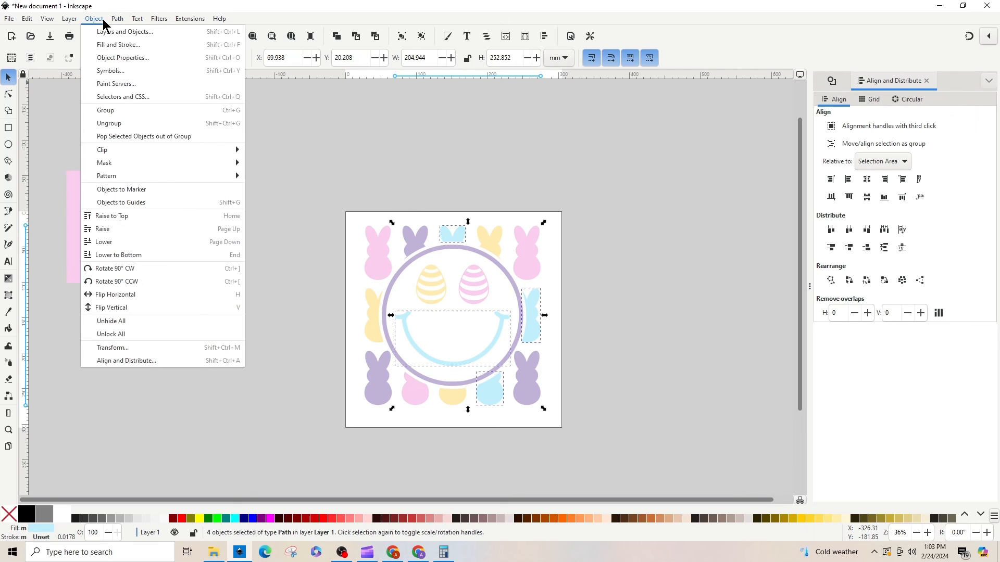
pyautogui.click(103, 21)
pyautogui.click(116, 19)
pyautogui.click(124, 75)
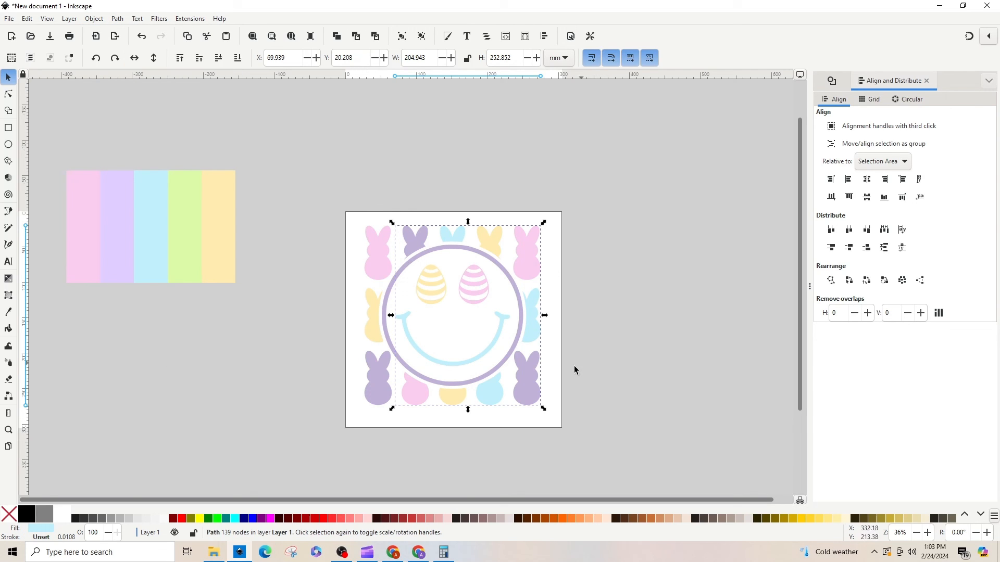
pyautogui.click(355, 274)
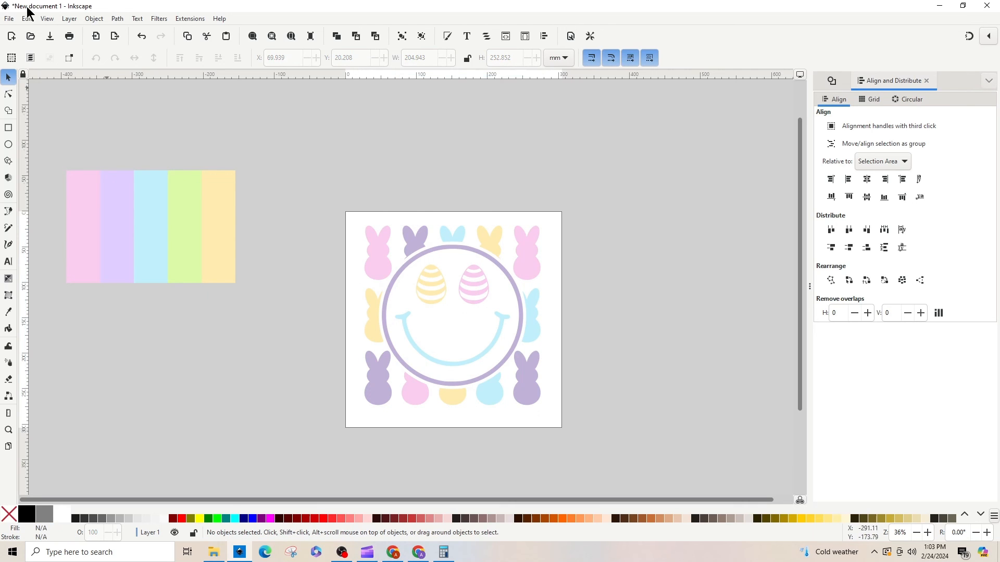
# Union the yellow bunnies and the yellow egg eye into a single path
pyautogui.click(494, 249)
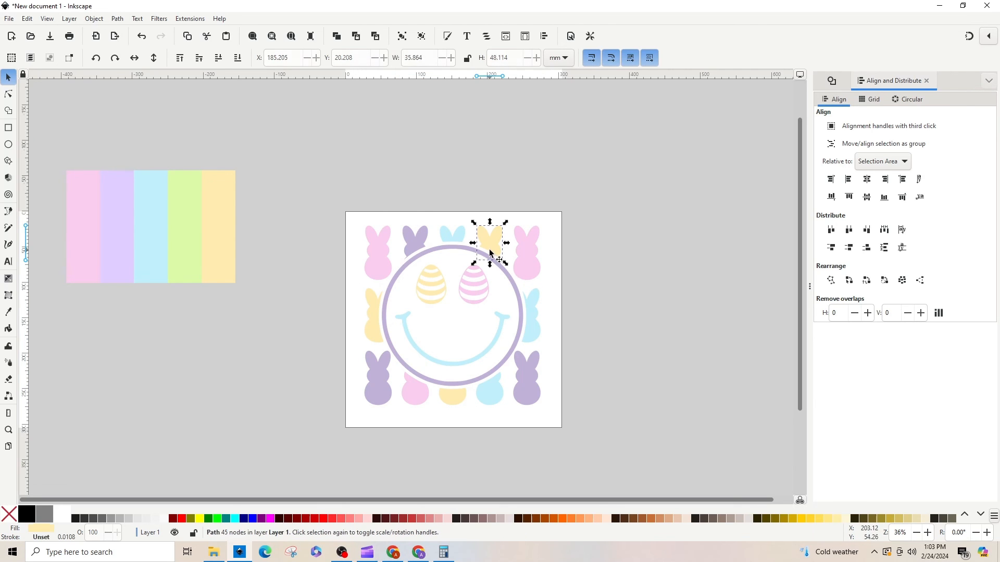
pyautogui.keyDown('shift'); pyautogui.click(423, 292); pyautogui.keyUp('shift')
pyautogui.keyDown('shift'); pyautogui.click(378, 313); pyautogui.keyUp('shift')
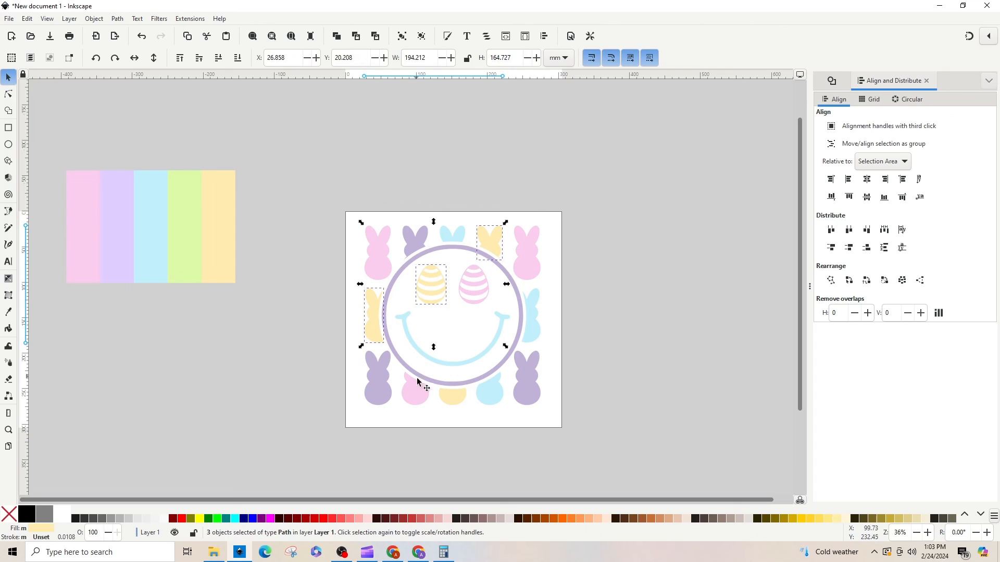
pyautogui.keyDown('shift'); pyautogui.click(443, 400); pyautogui.keyUp('shift')
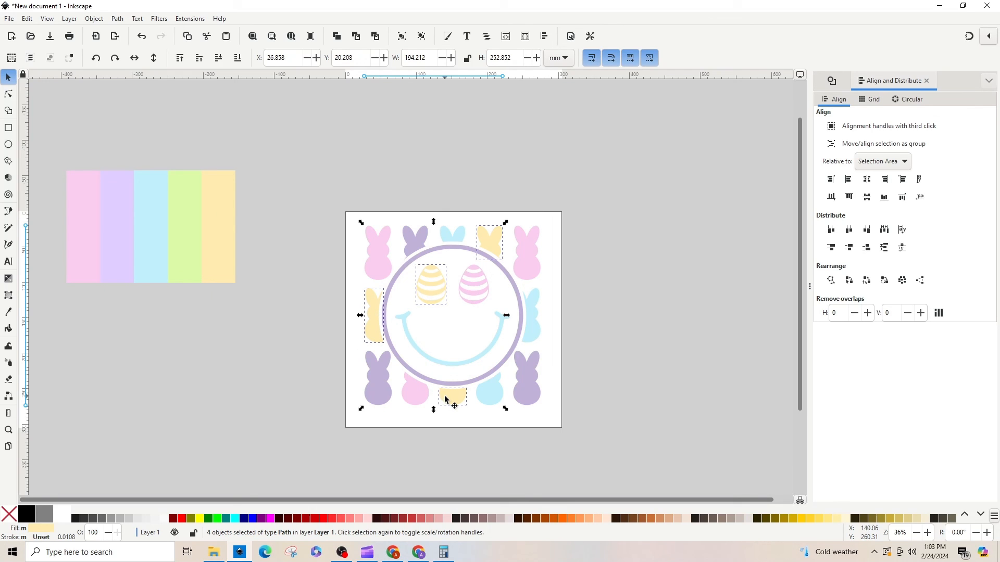
pyautogui.click(117, 19)
pyautogui.click(134, 88)
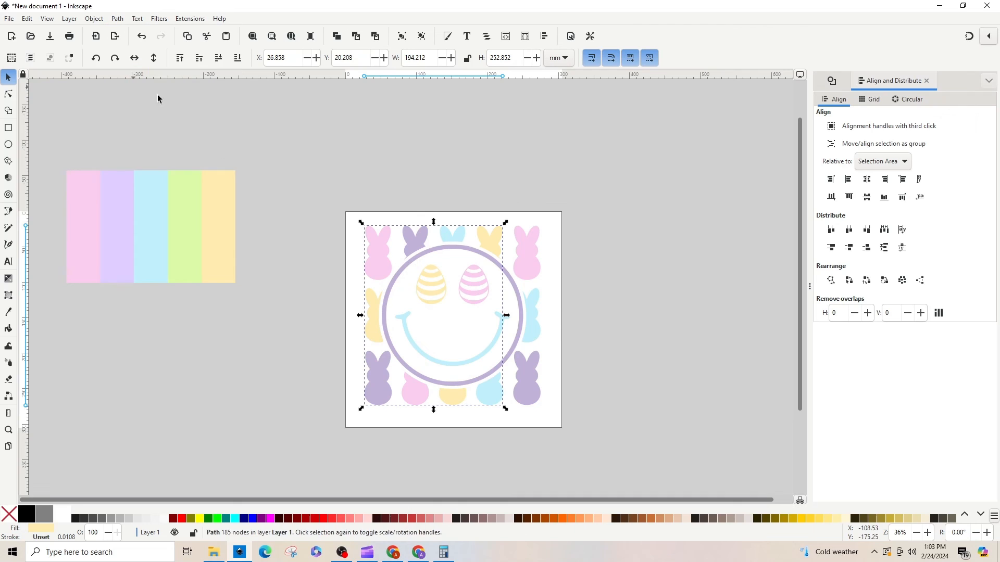
pyautogui.click(604, 334)
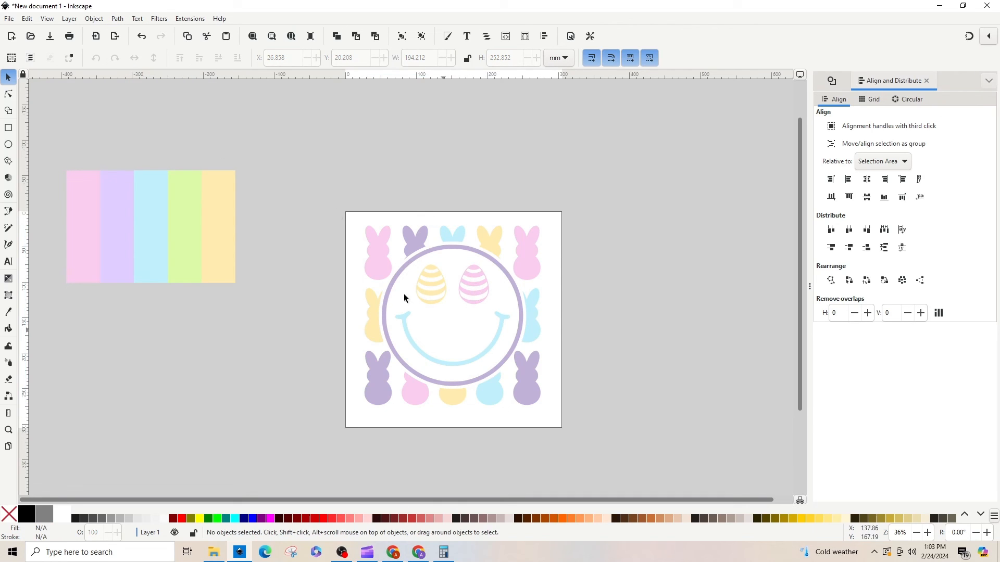
# Group all the colored paths of the smiley design and delete the pastel color palette image
pyautogui.moveTo(333, 169); pyautogui.dragTo(626, 427)
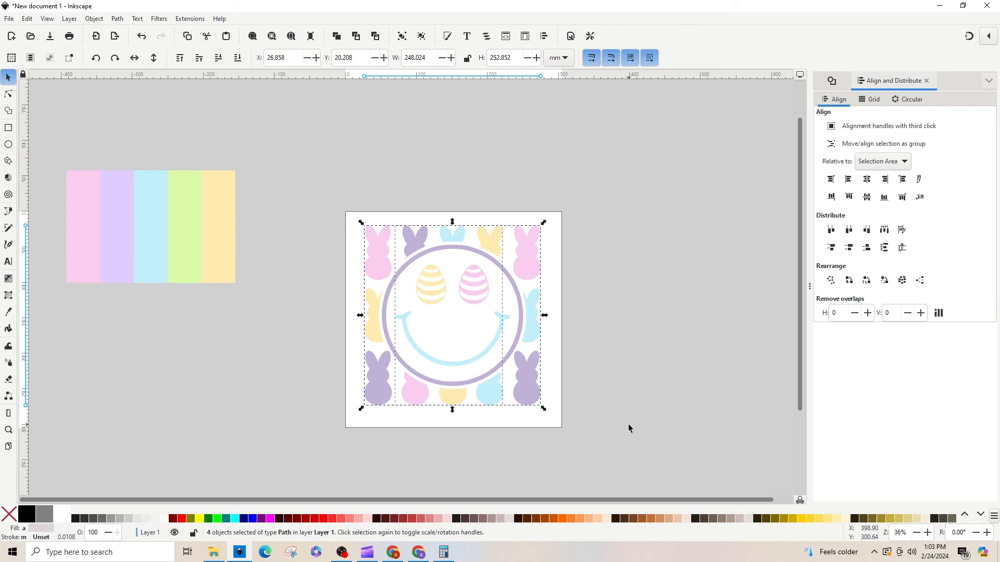
pyautogui.hotkey('ctrl', 'g')
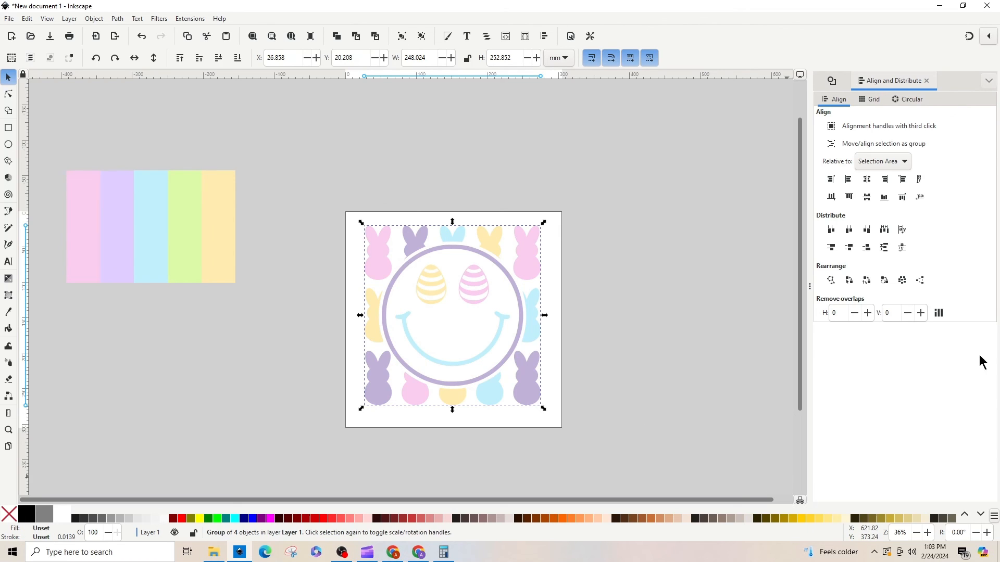
pyautogui.click(216, 229)
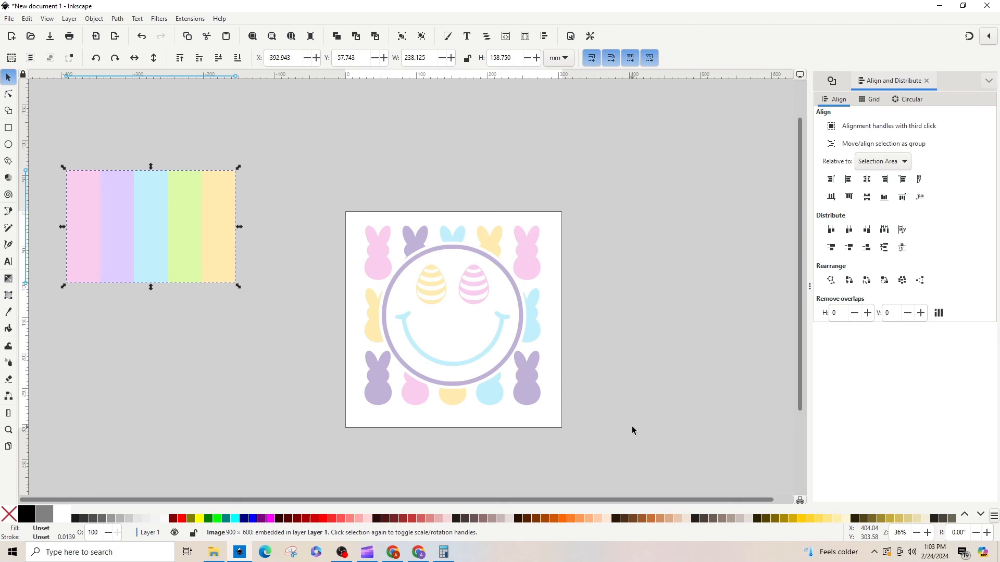
pyautogui.press('Delete')
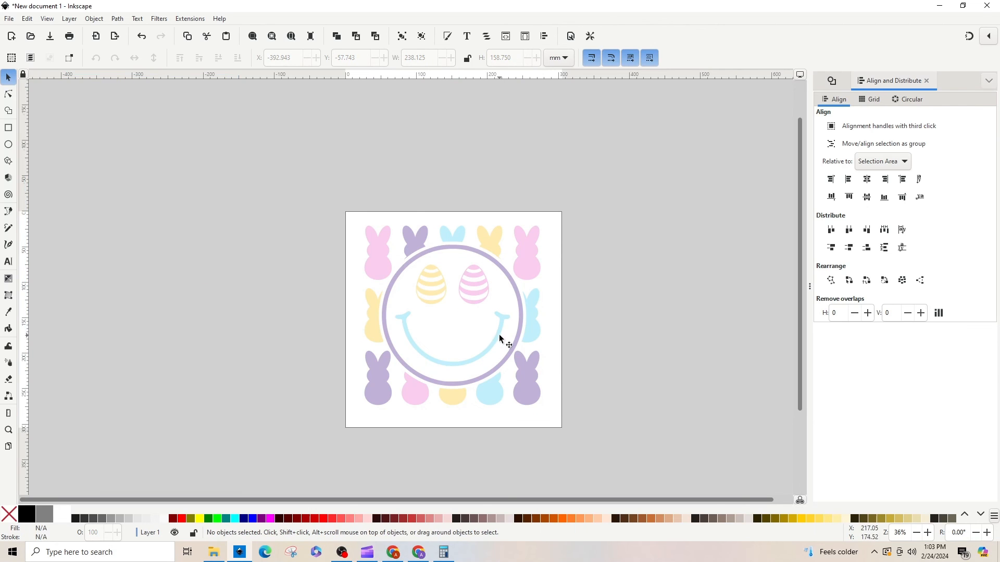
# Save the document as "Easter Smiley Peep Shirt" in Plain SVG format in the Documents folder
pyautogui.click(499, 335)
pyautogui.click(9, 19)
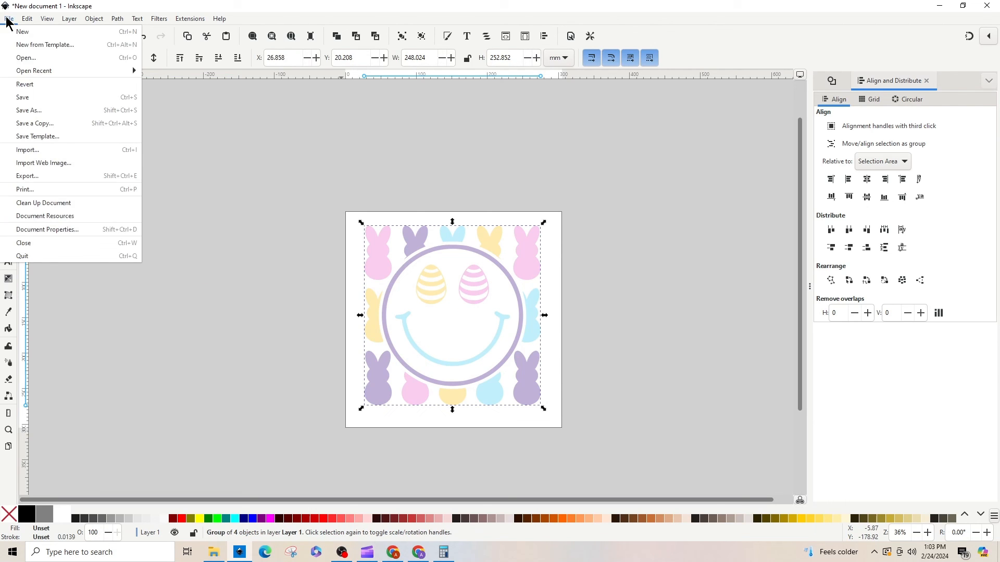
pyautogui.click(38, 110)
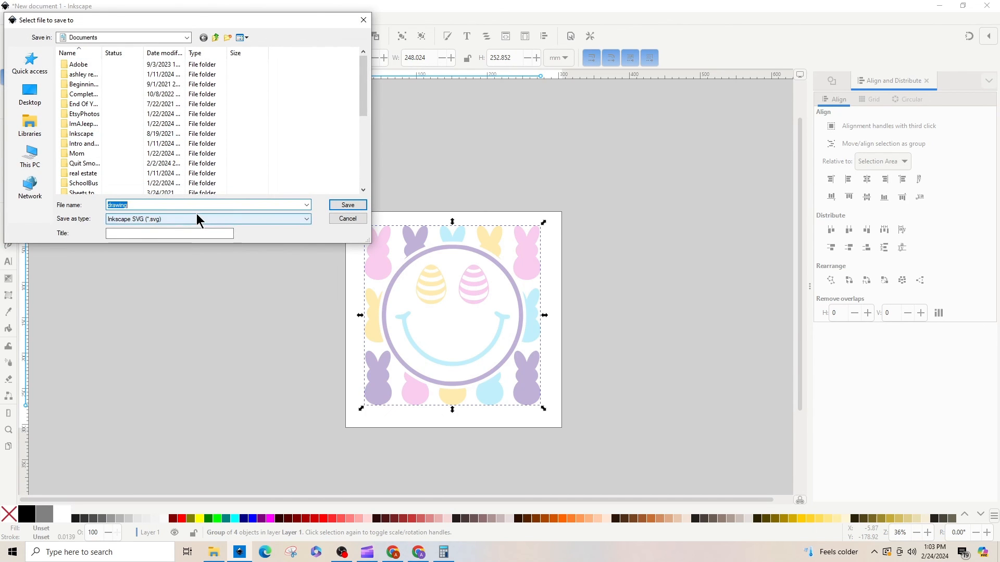
pyautogui.write('Easter Smiley Peep Shirt')
pyautogui.press('Tab')
pyautogui.hotkey('alt', 'Down')
pyautogui.click(199, 219)
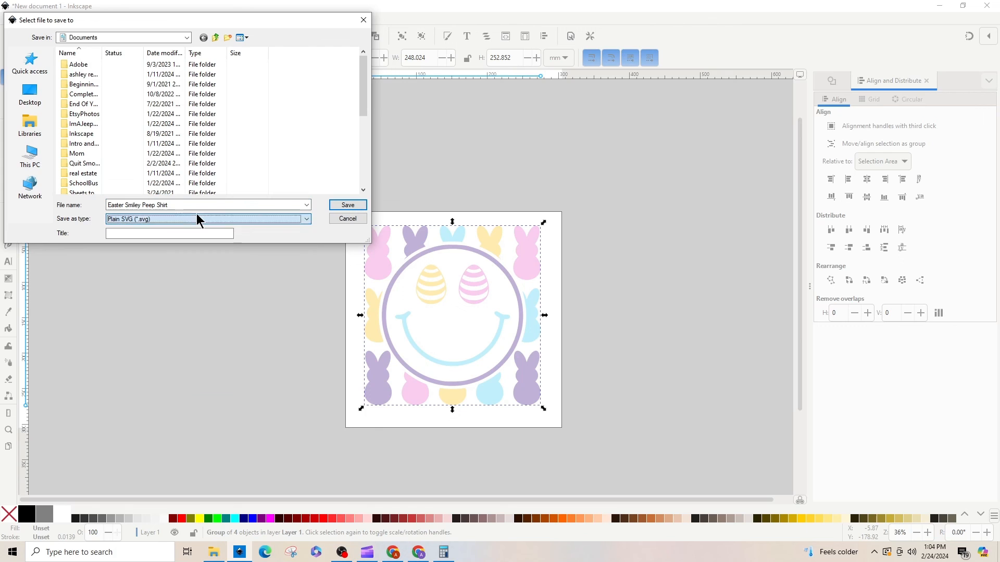
pyautogui.click(358, 205)
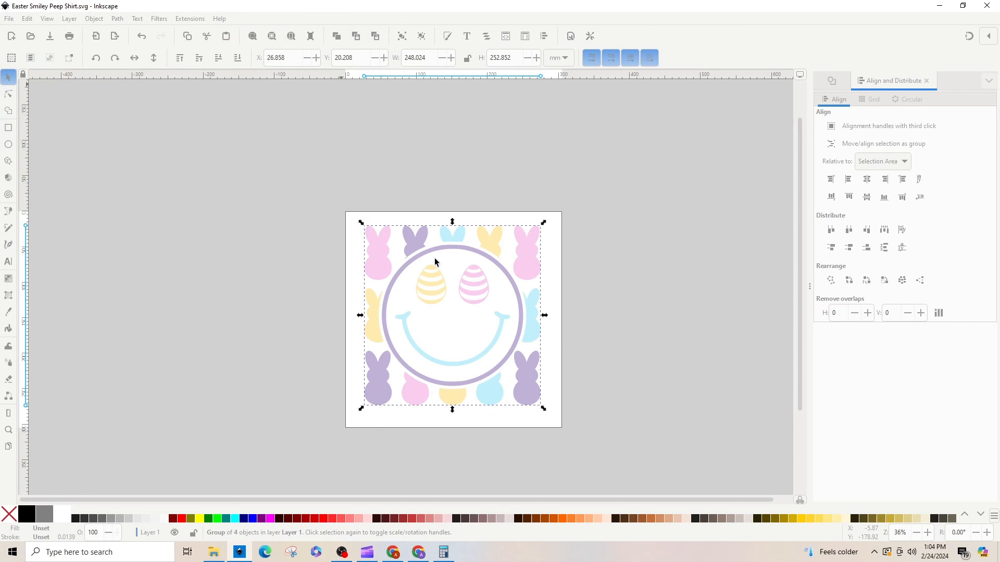